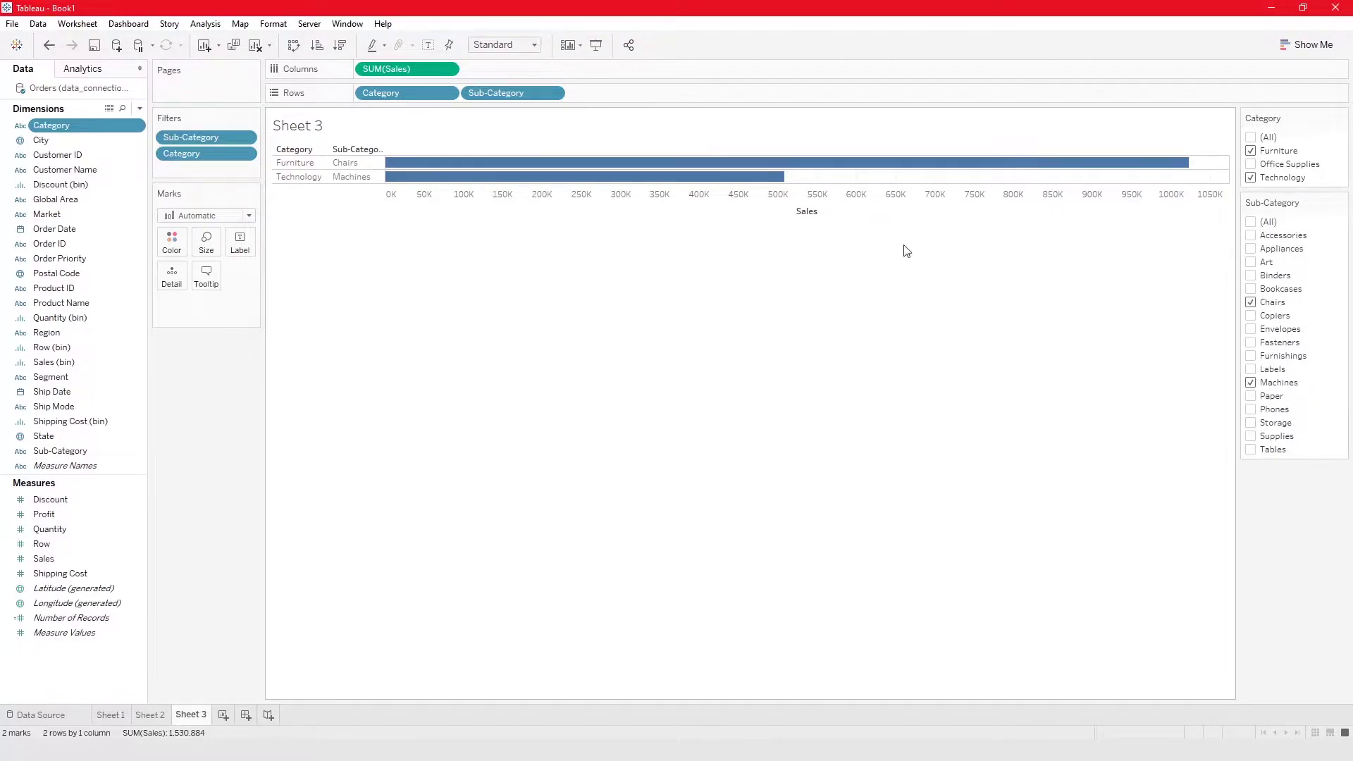
Clear Sheet 3, removing the old Sales bar chart, its shelves and both filters.
left_click(255, 46)
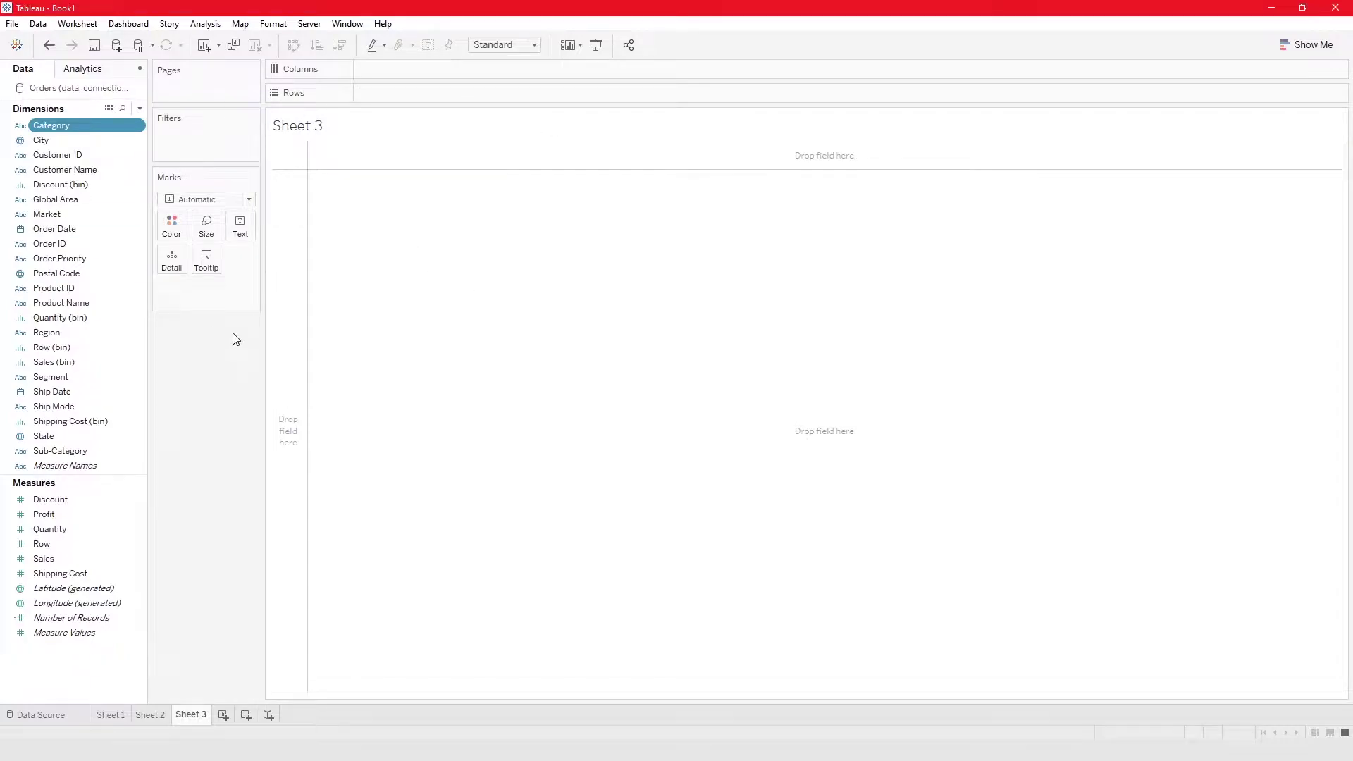
Put Category and Sub-Category on Rows, then add Sales to the Filters shelf.
left_click_drag(71, 451, 438, 243)
left_click_drag(96, 130, 416, 151)
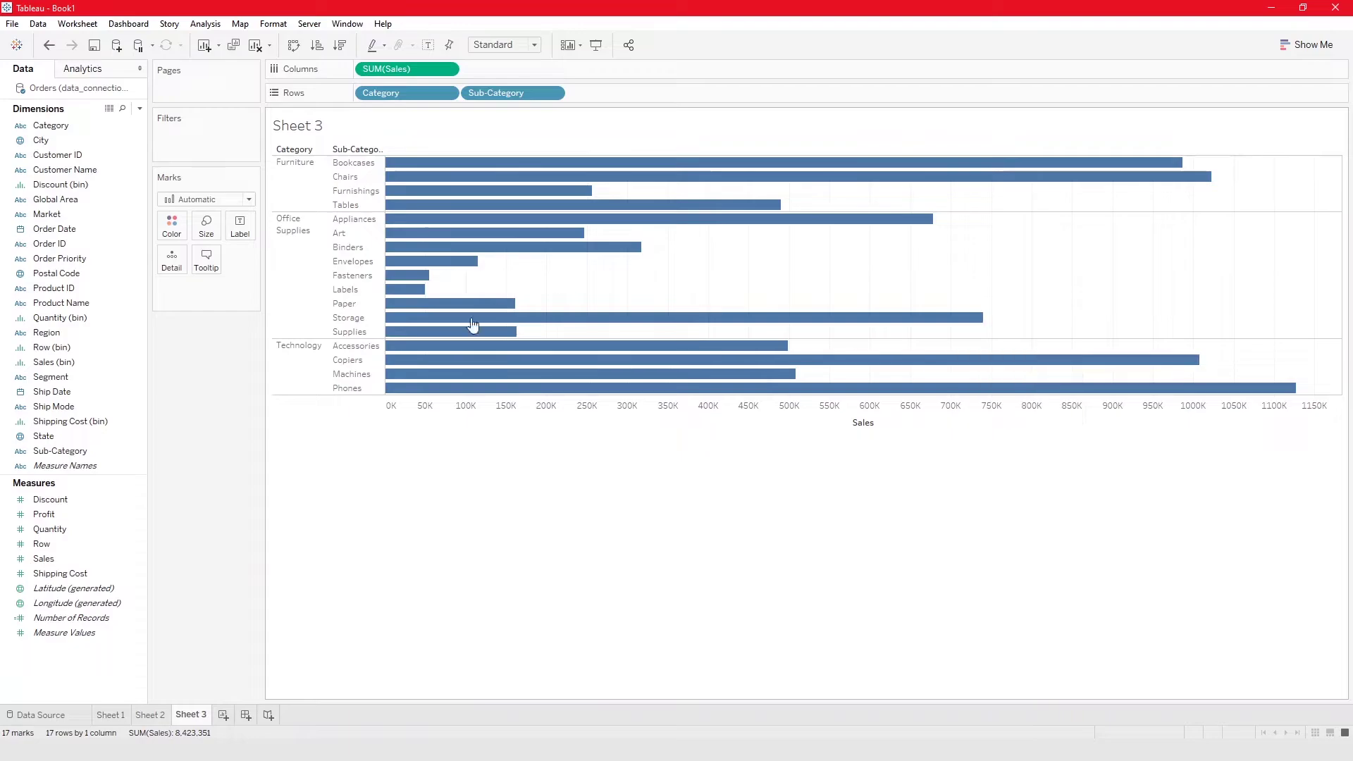
left_click_drag(42, 558, 202, 134)
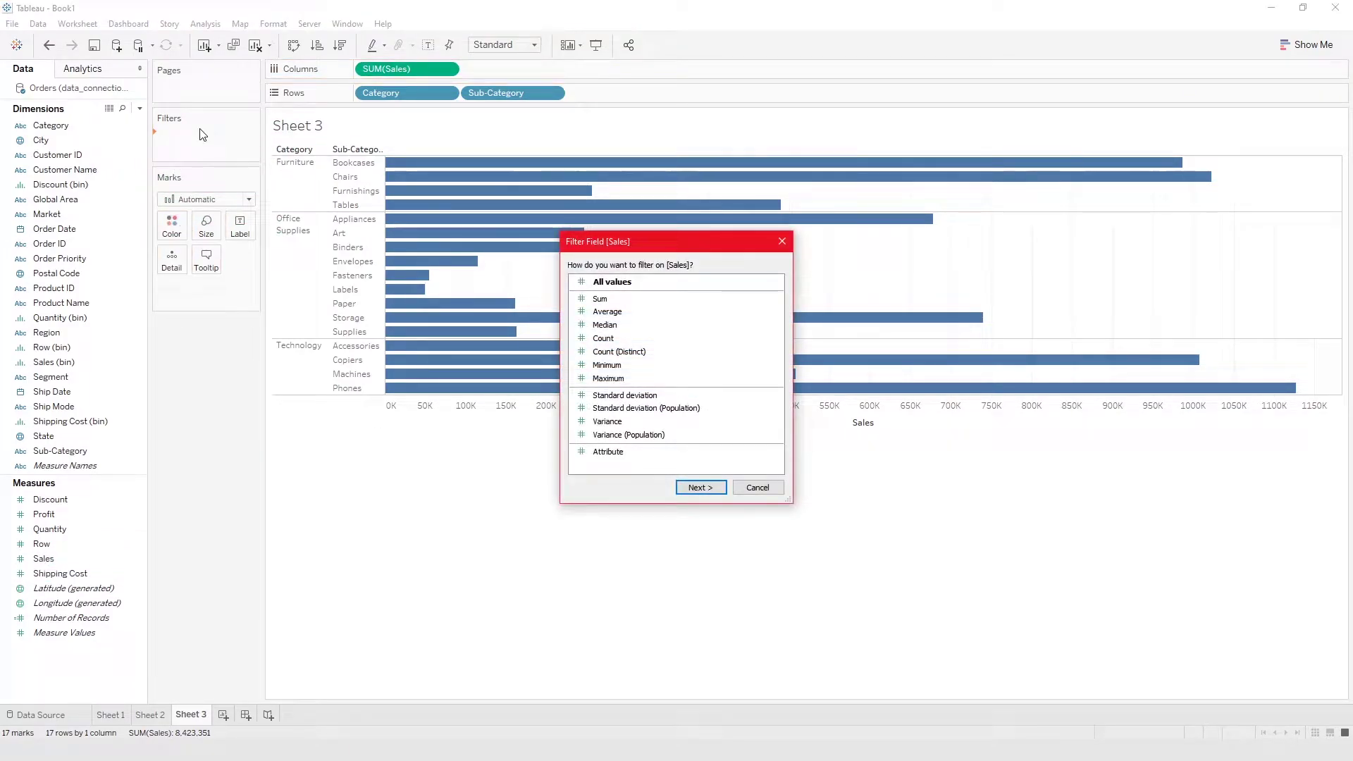
Filter Sales by Sum and continue to its range-of-values settings.
left_click(605, 301)
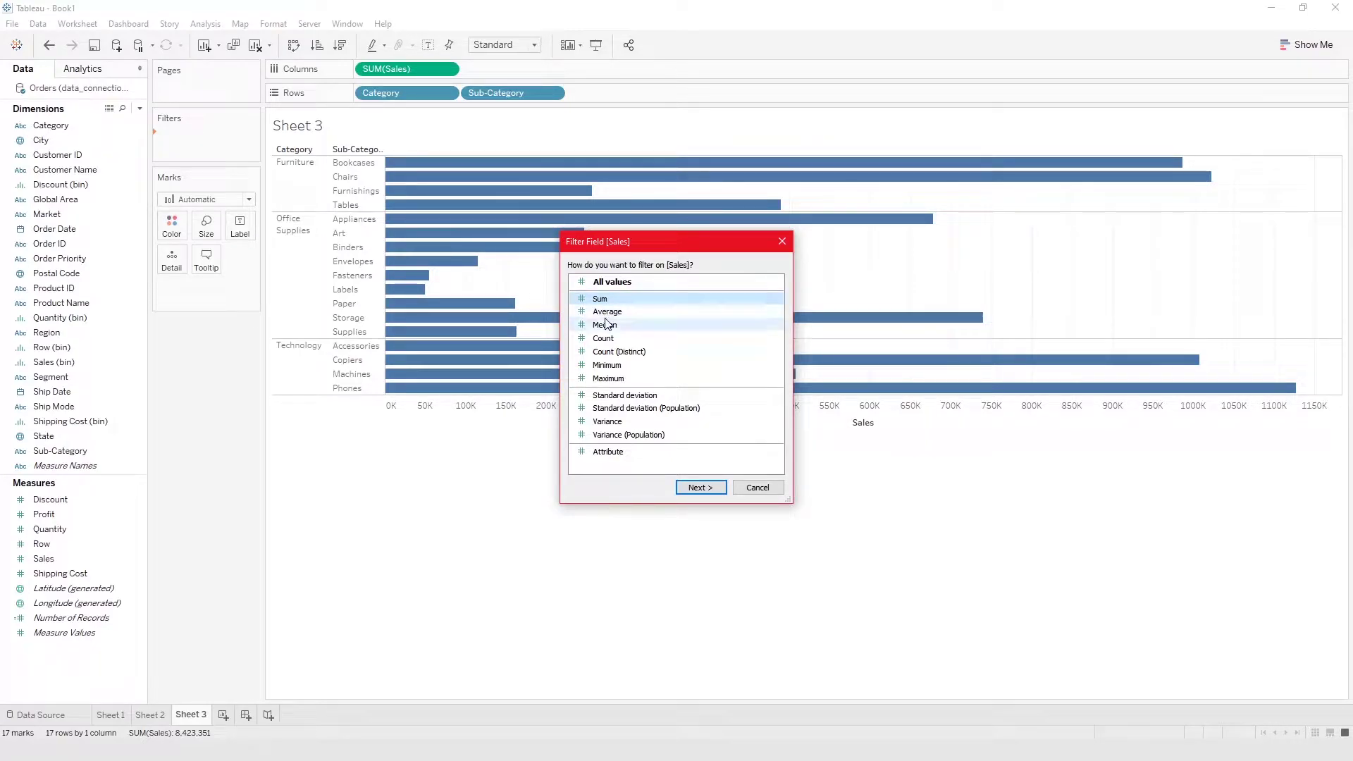
left_click(701, 487)
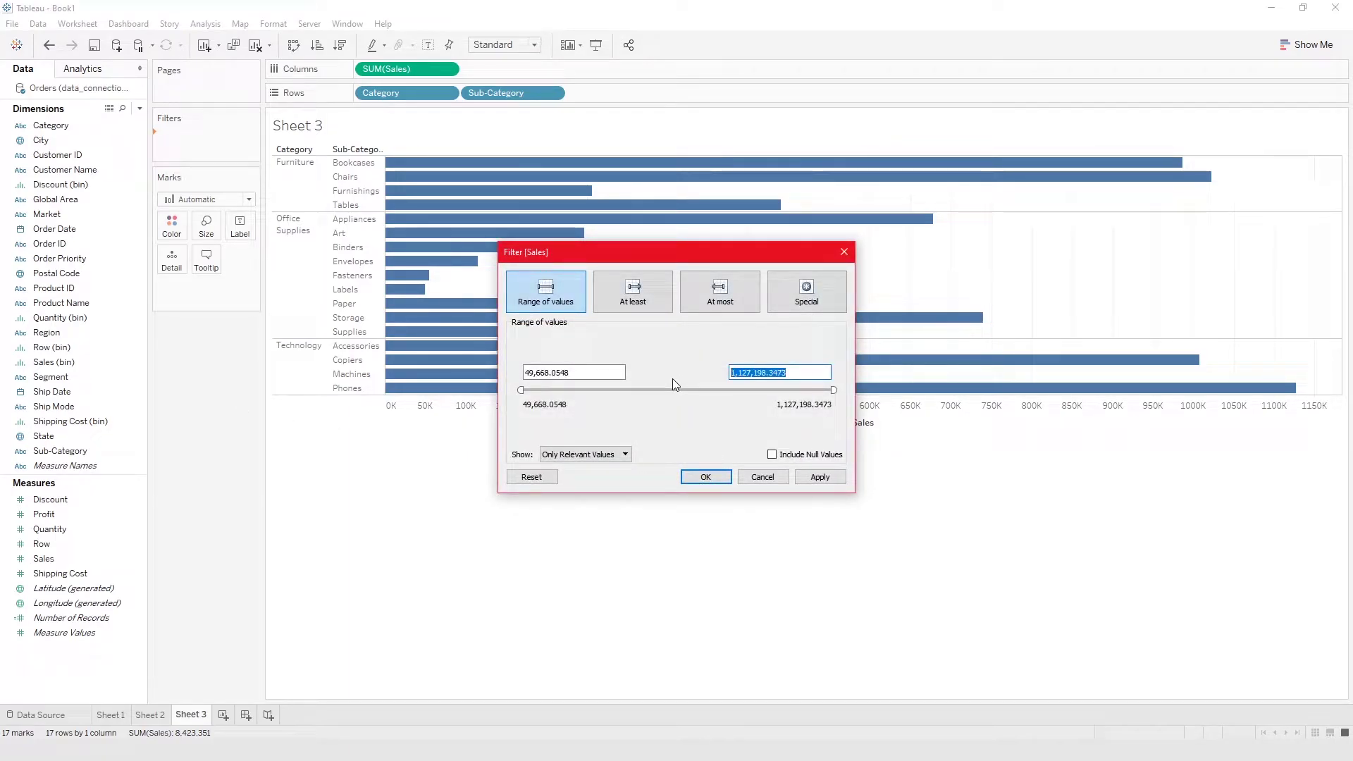
Set the Sales range to a 200,000 minimum and 900,000 maximum, and apply it.
left_click_drag(613, 373, 519, 373)
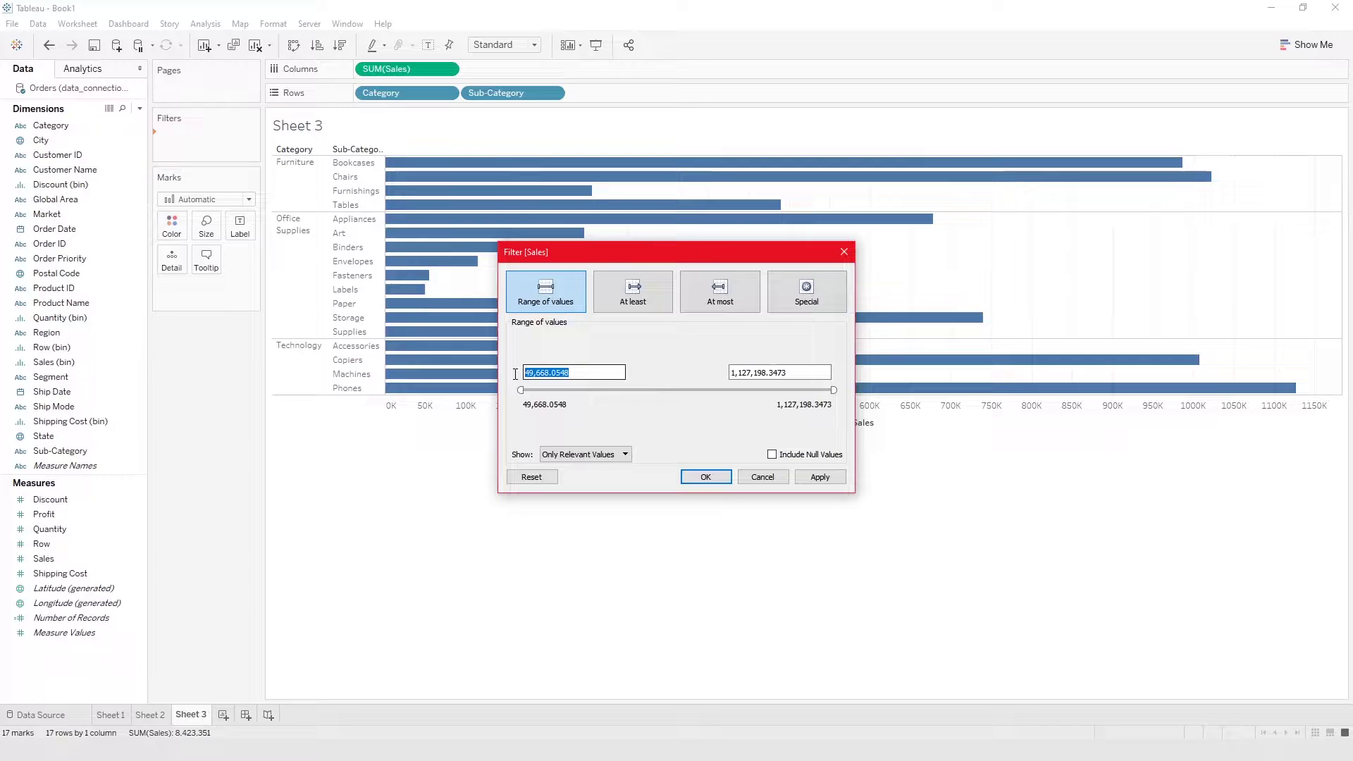
left_click_drag(862, 375, 708, 374)
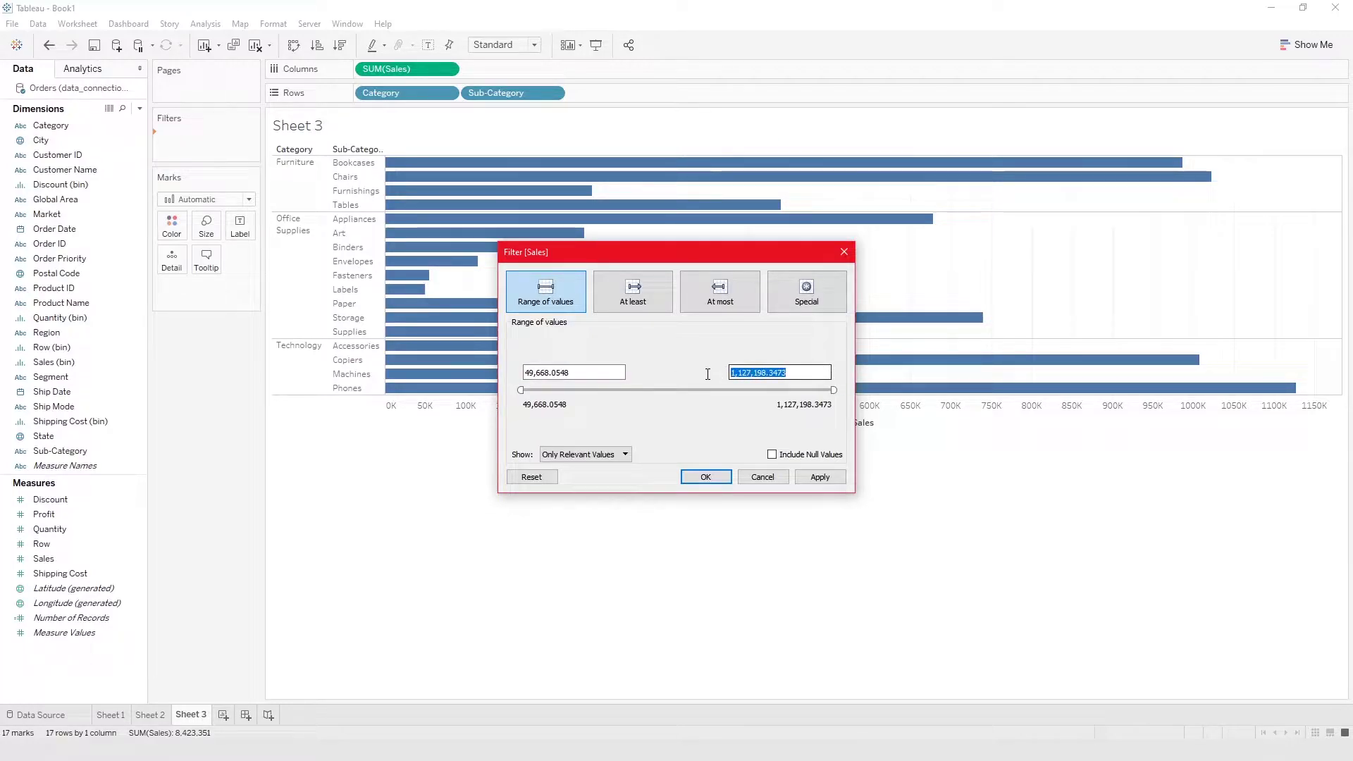
left_click(706, 374)
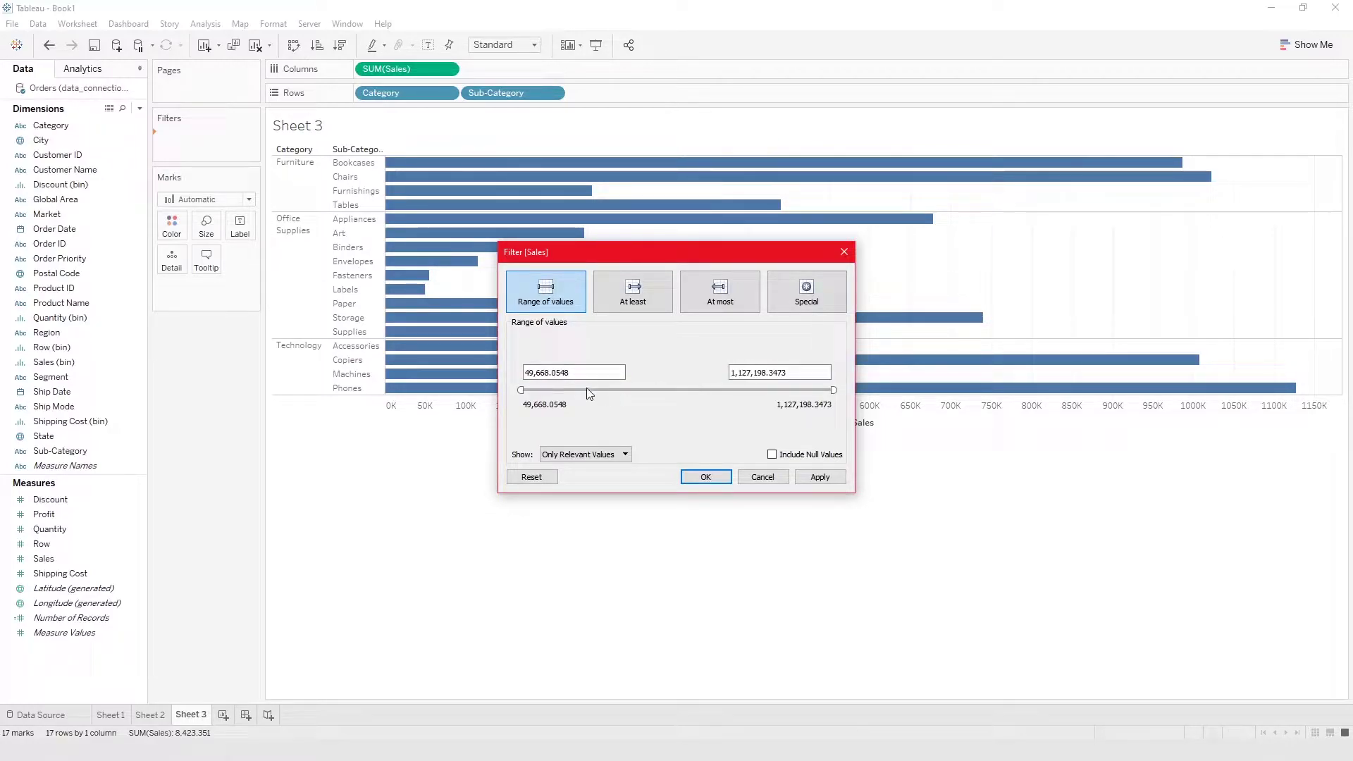
left_click_drag(584, 377, 520, 377)
type("200000")
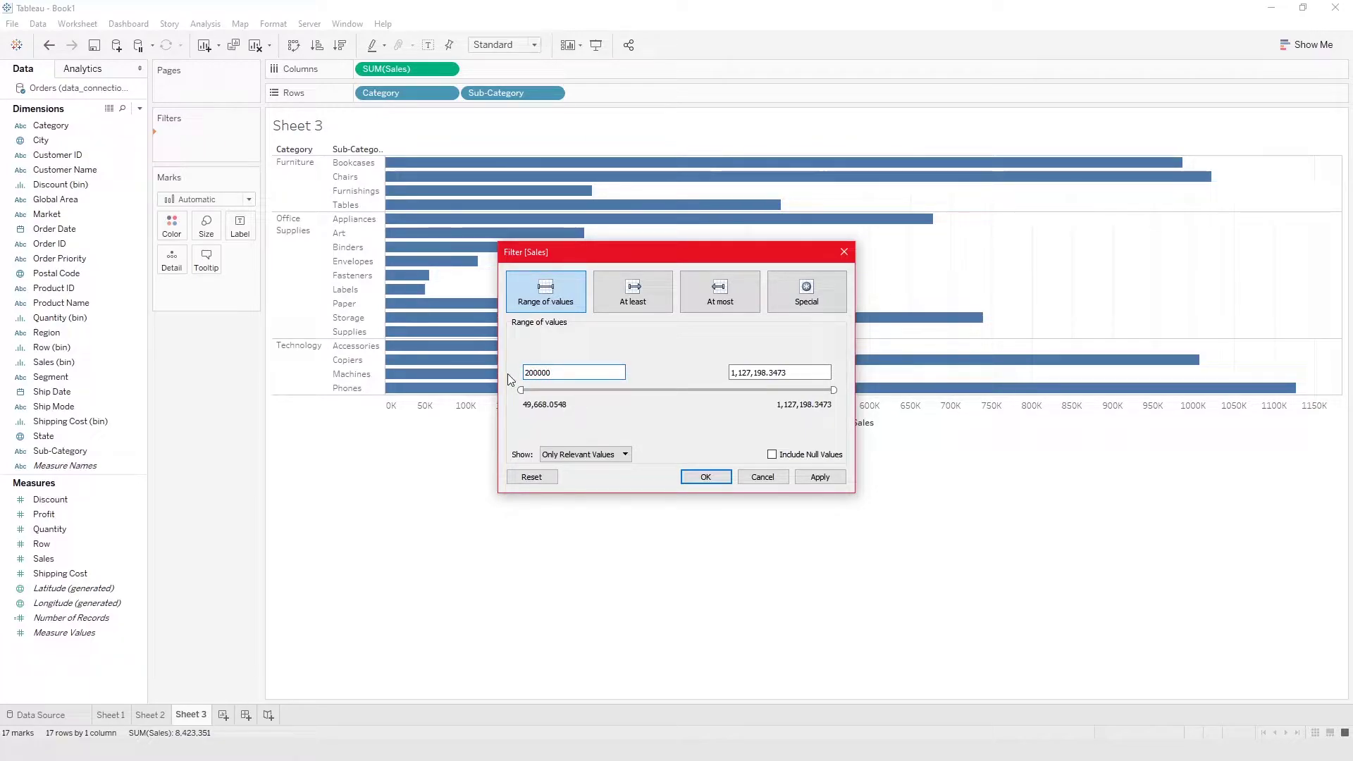
left_click(809, 372)
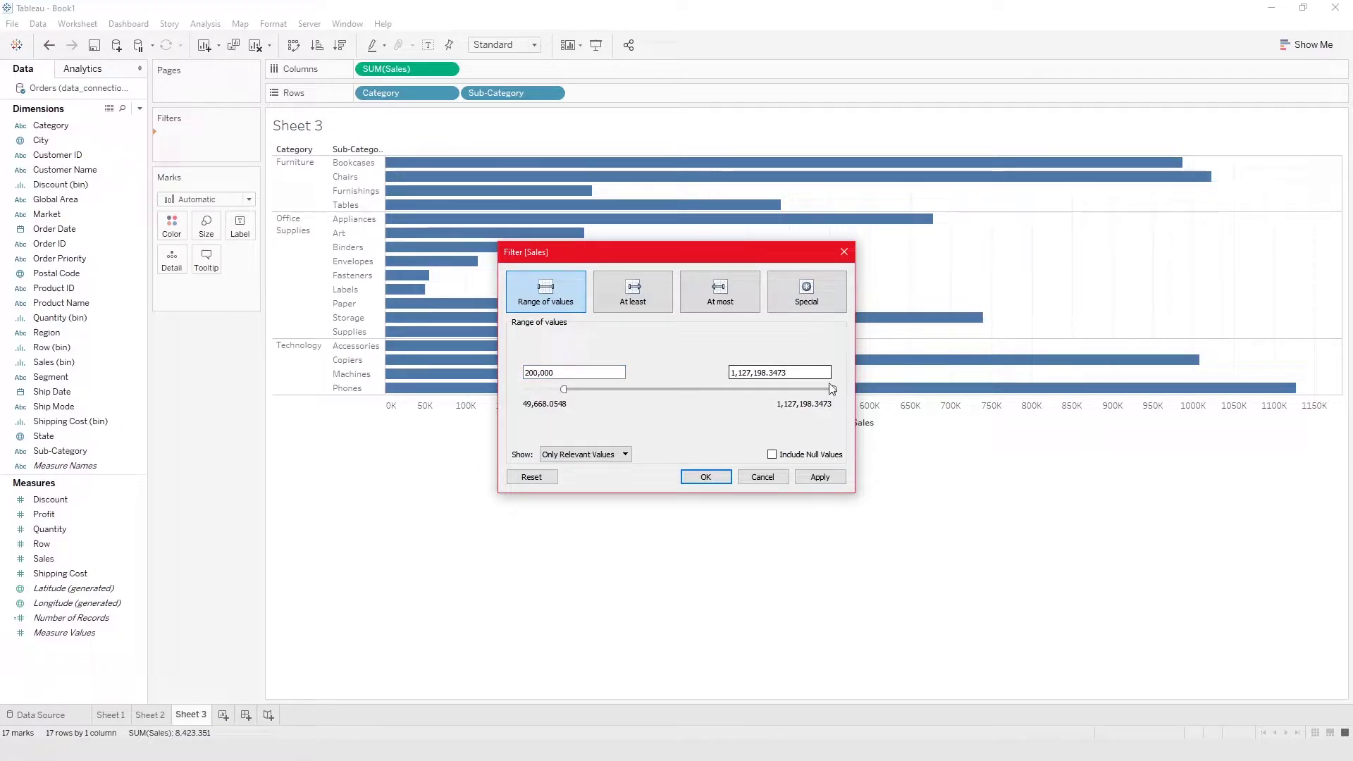
left_click_drag(833, 389, 740, 376)
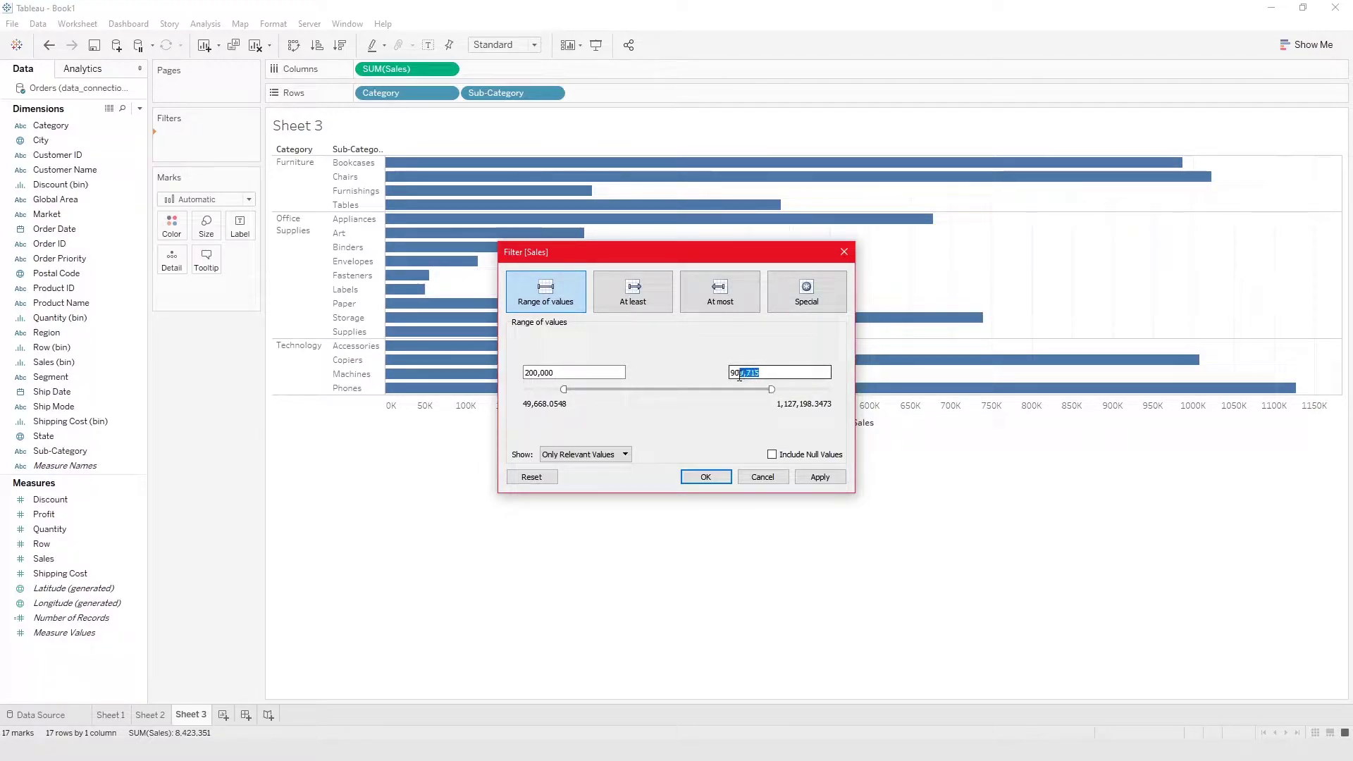
type("0.00")
type("00")
key("Tab")
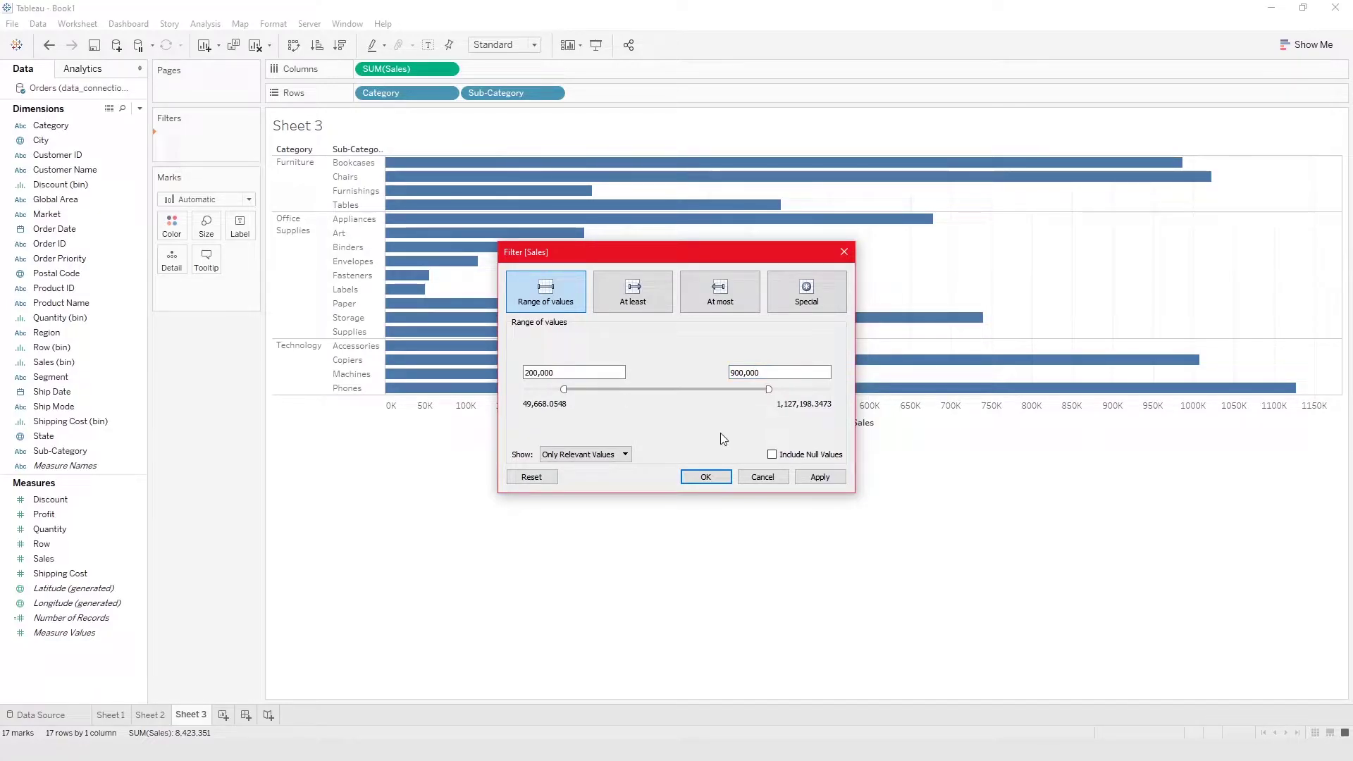
left_click(705, 476)
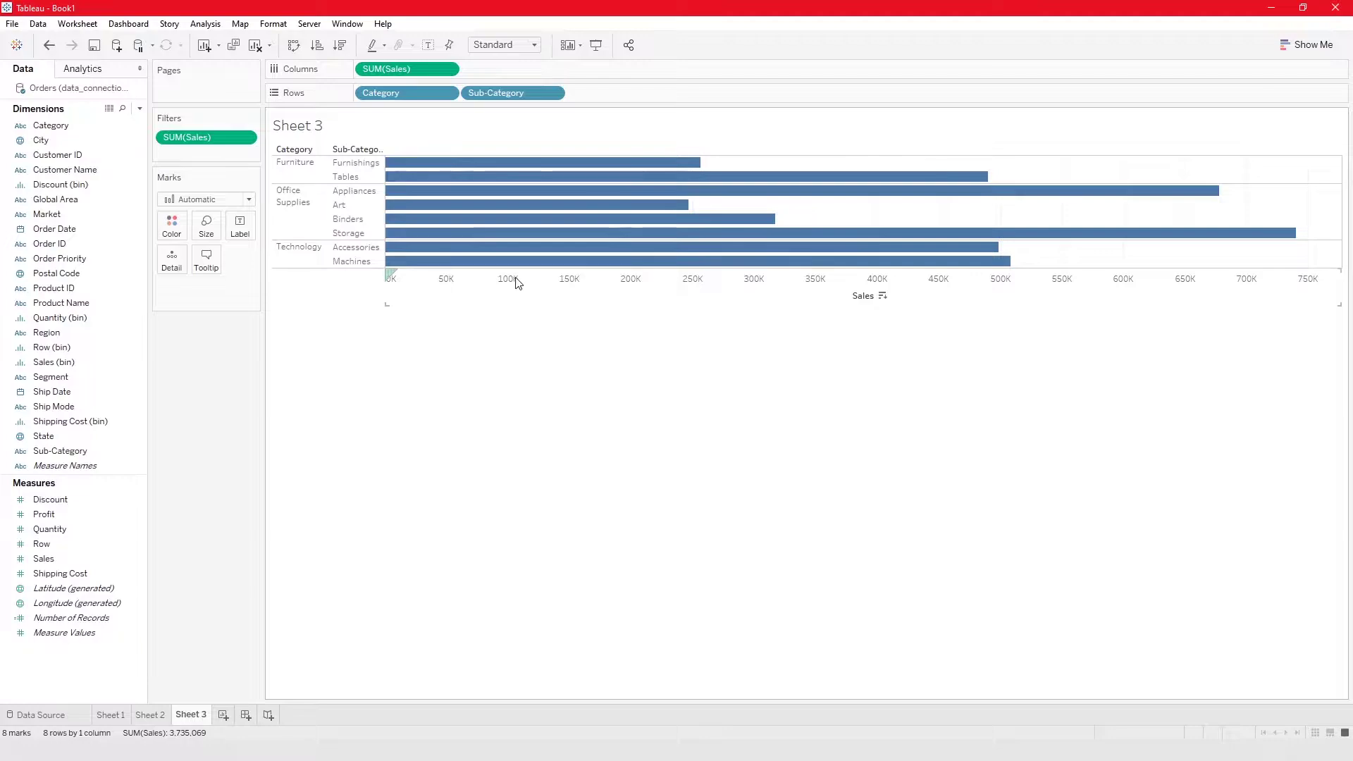
Check the filtered bar values, then open the SUM(Sales) filter pill's dropdown menu.
mouse_move(560, 213)
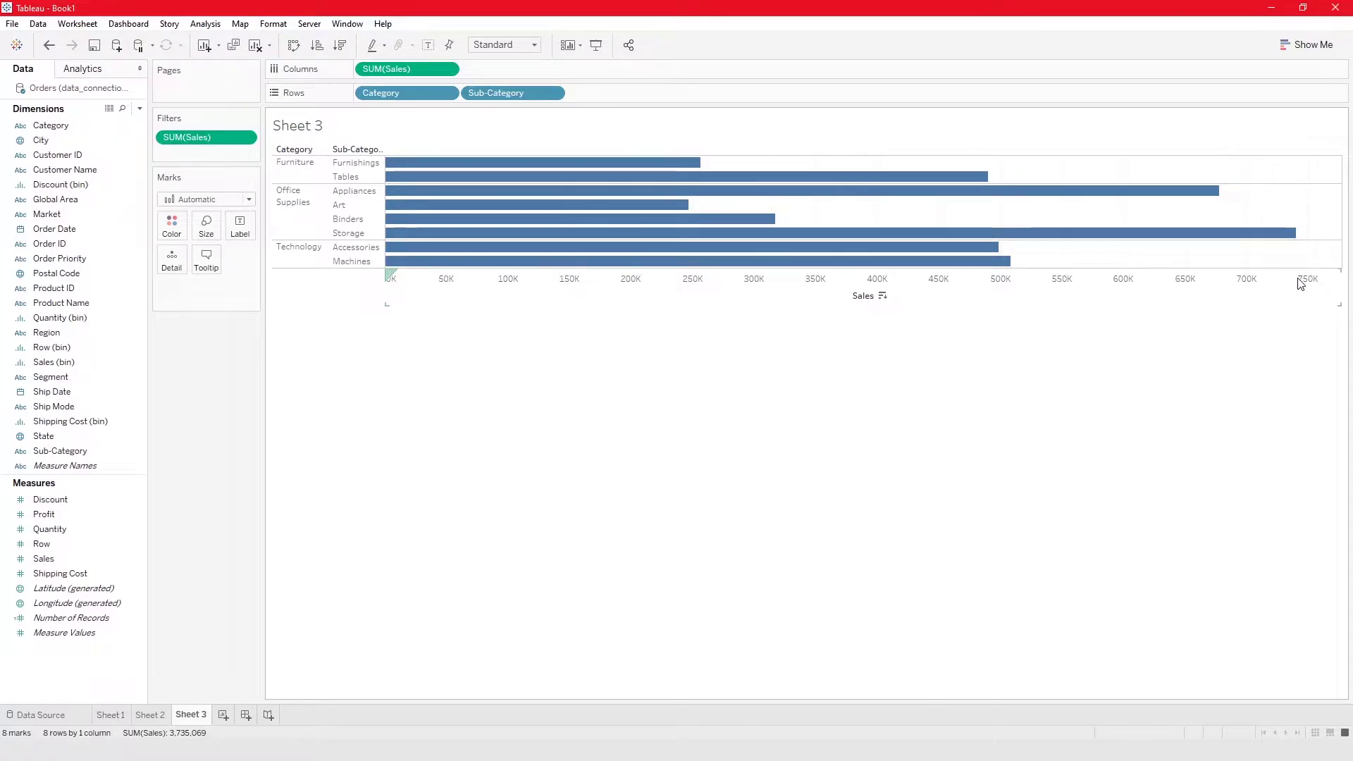
mouse_move(954, 196)
left_click(243, 138)
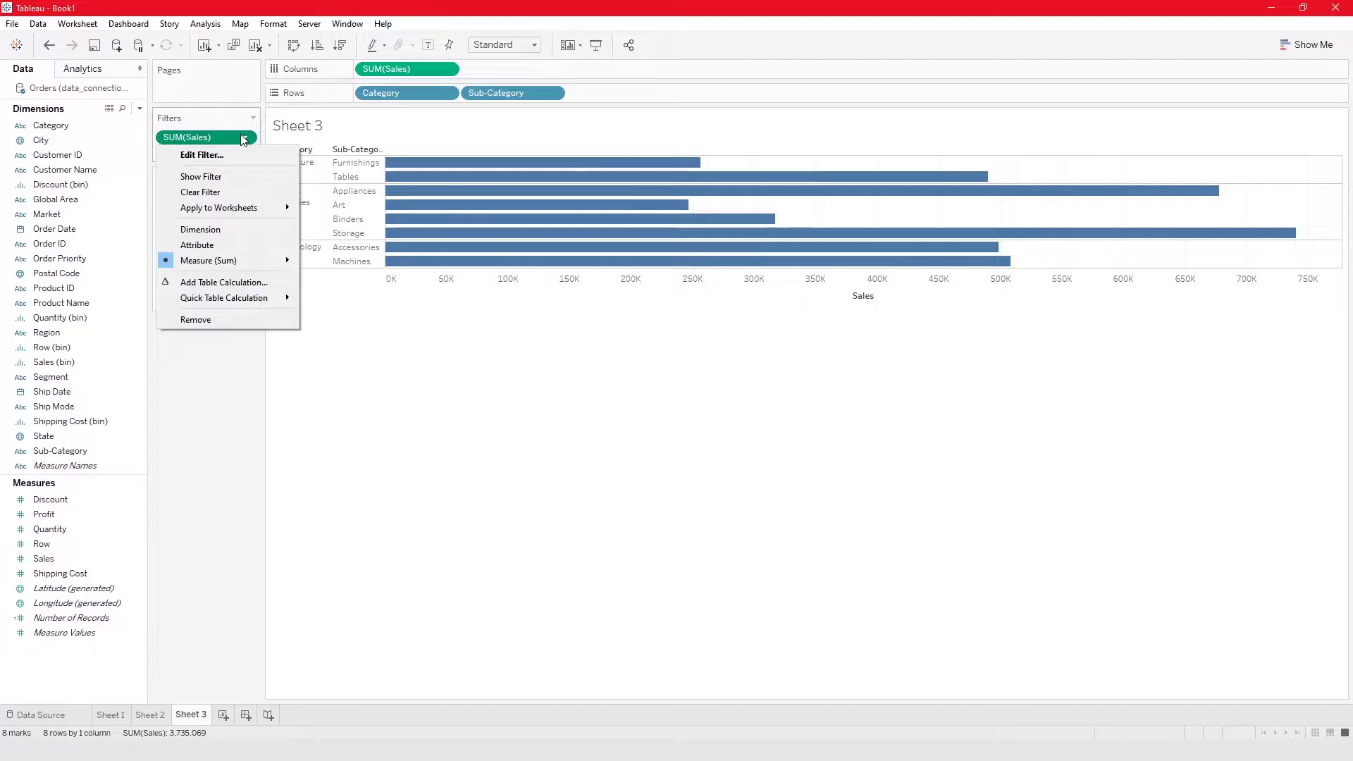
Show the SUM(Sales) filter card and narrow its slider range to 152,290–622,641.
left_click(230, 176)
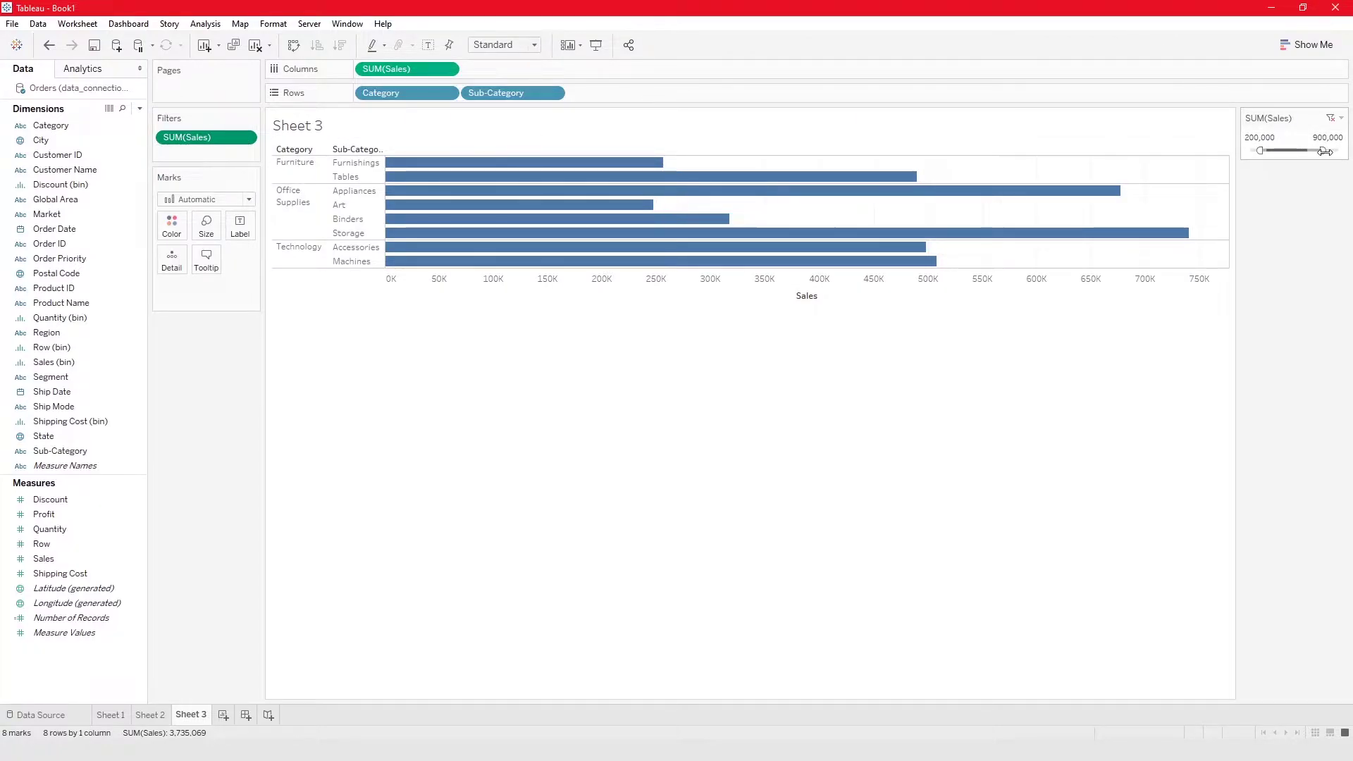
left_click_drag(1323, 150, 1279, 151)
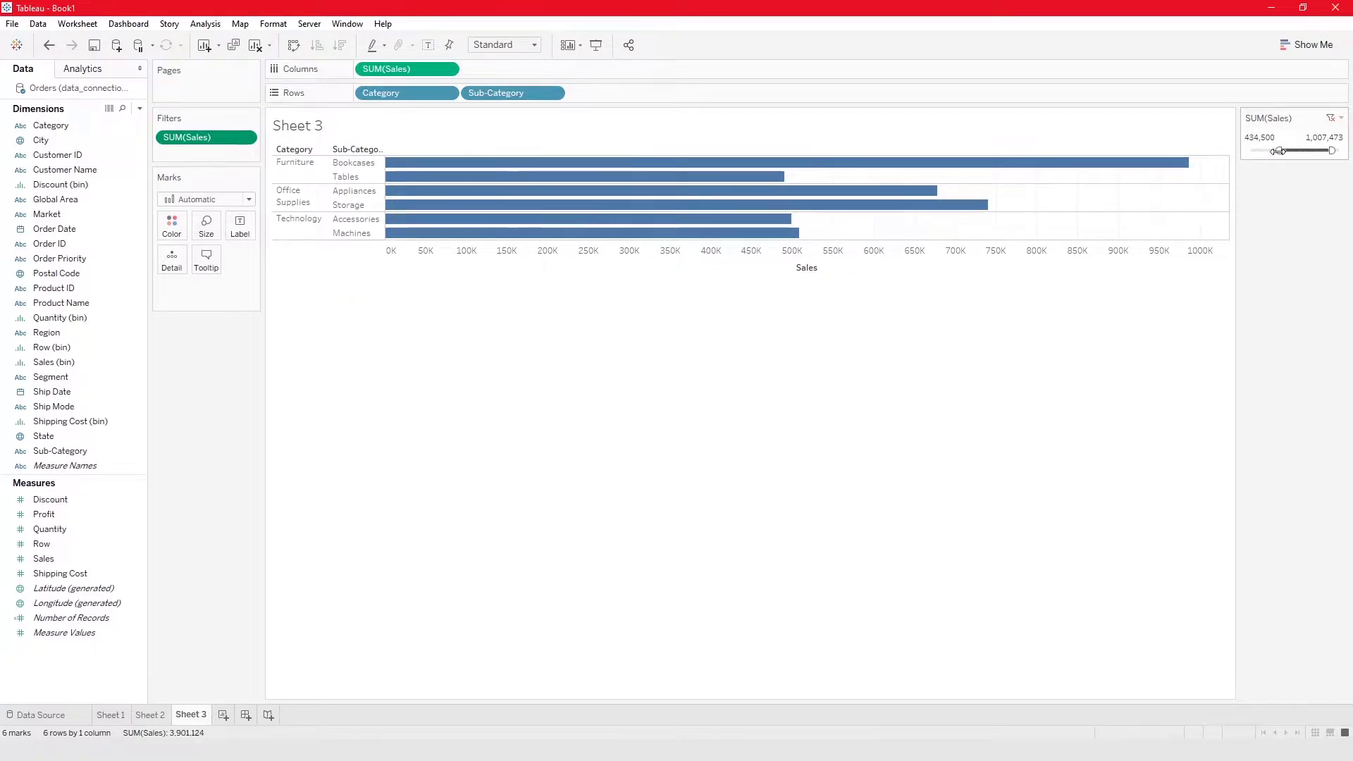
left_click(1329, 119)
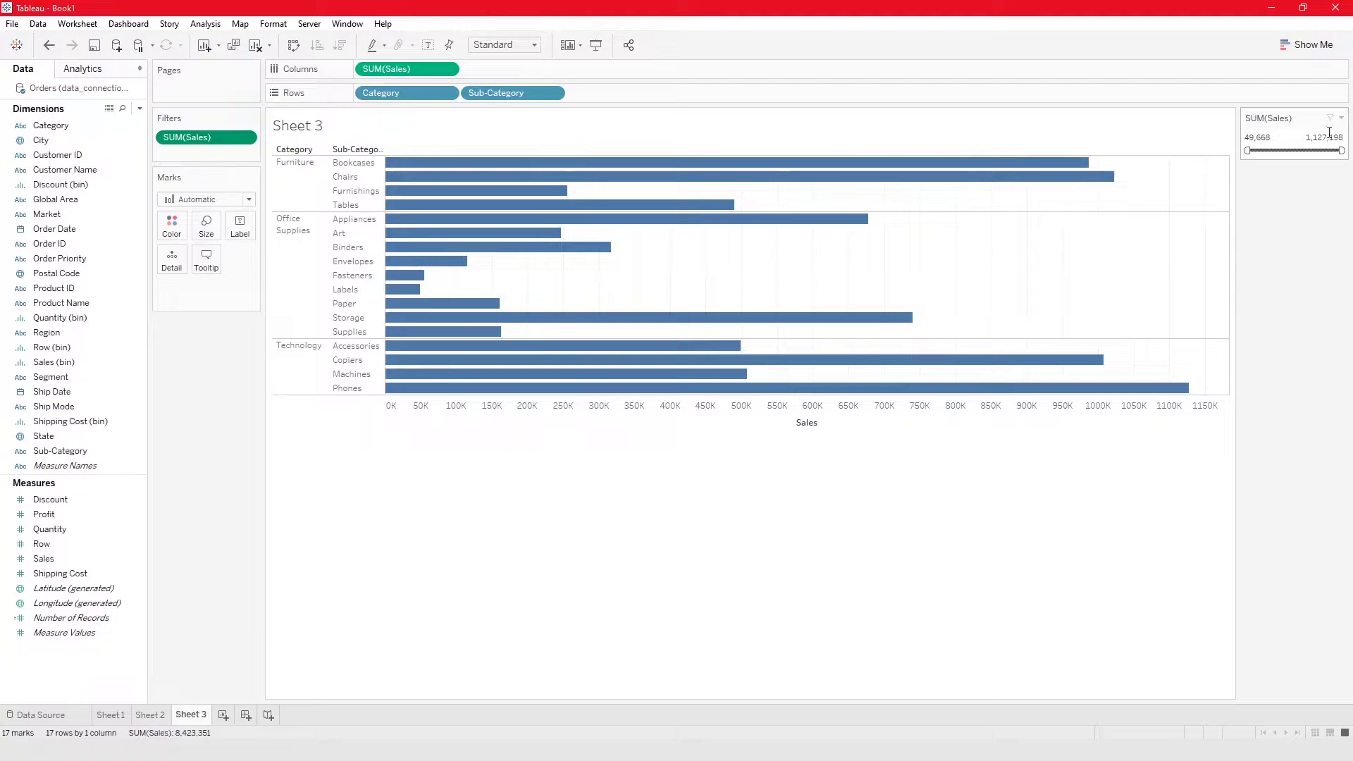
left_click_drag(1339, 150, 1256, 150)
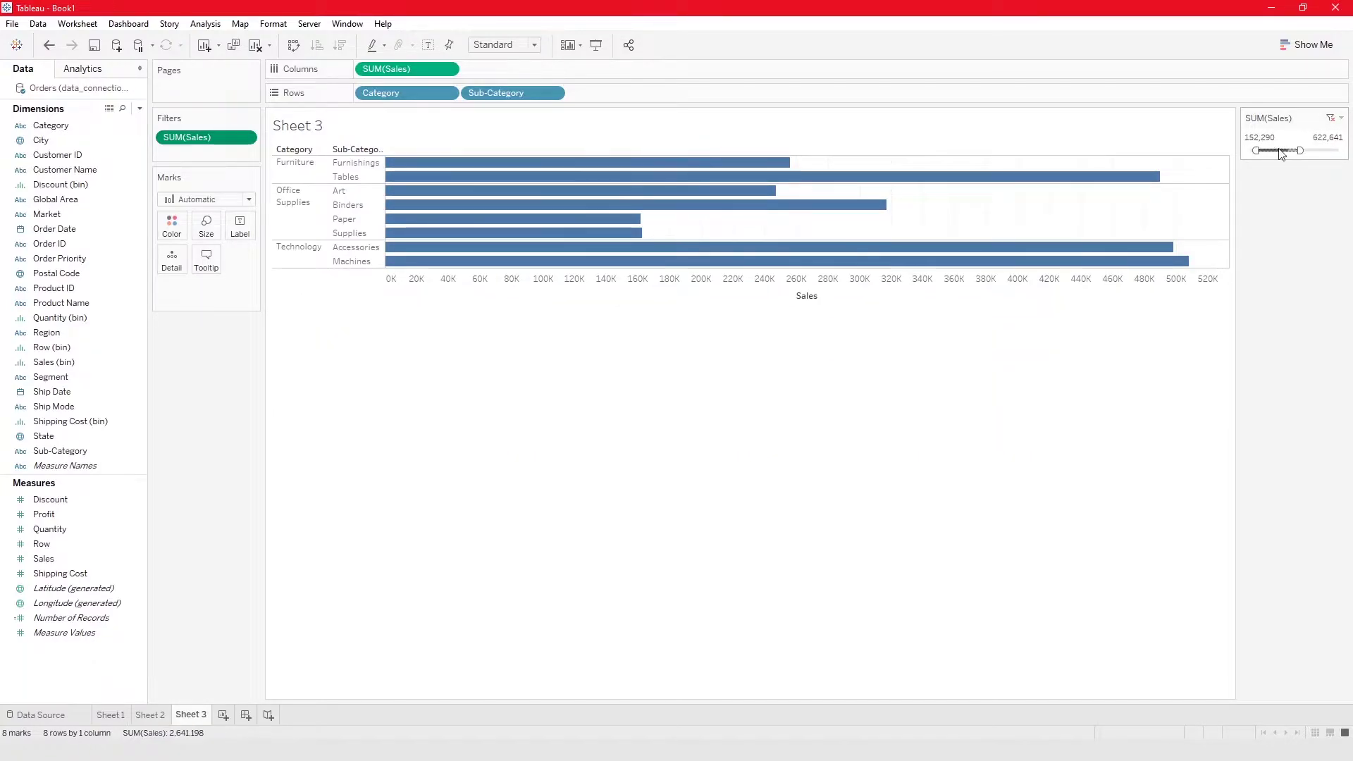
Switch the Sales card to At Least, then to At Most with a 793,677 limit.
left_click(1342, 117)
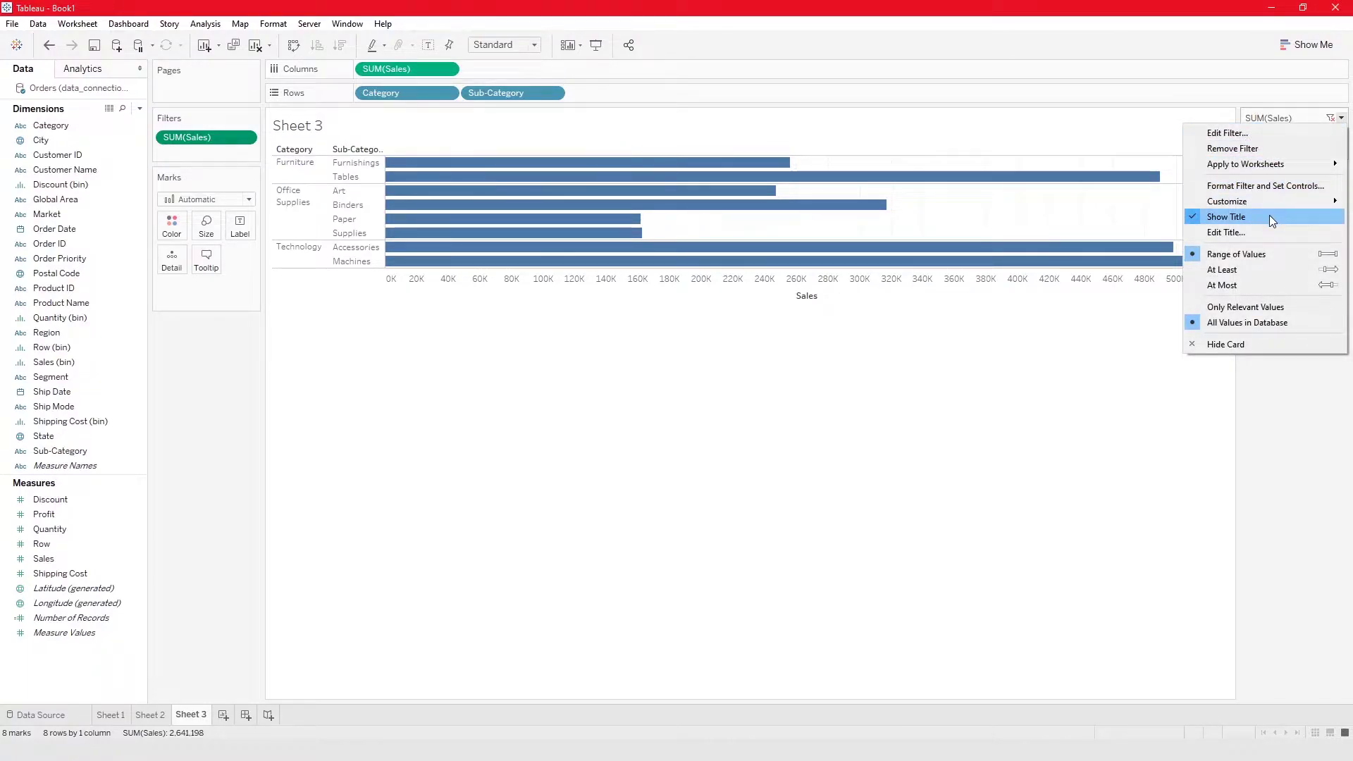
left_click(1260, 269)
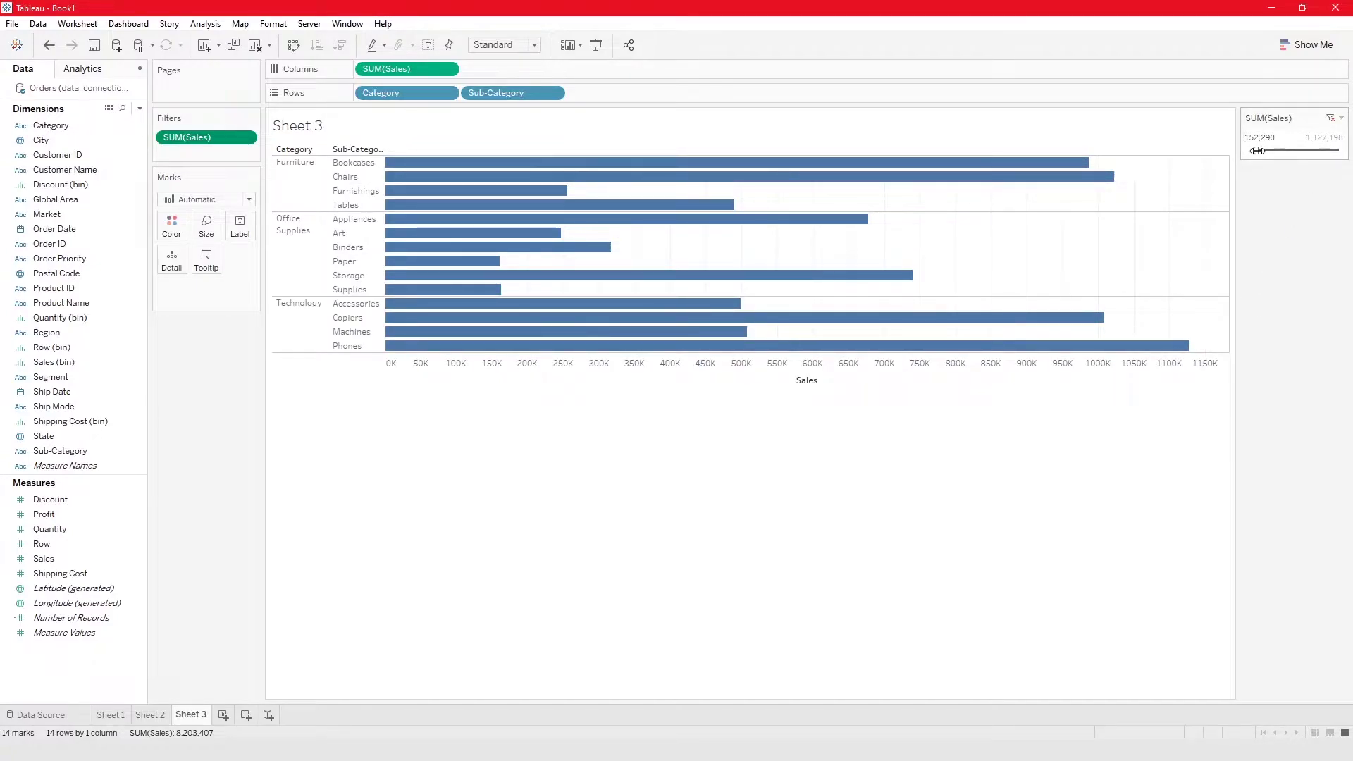
left_click_drag(1258, 151, 1268, 150)
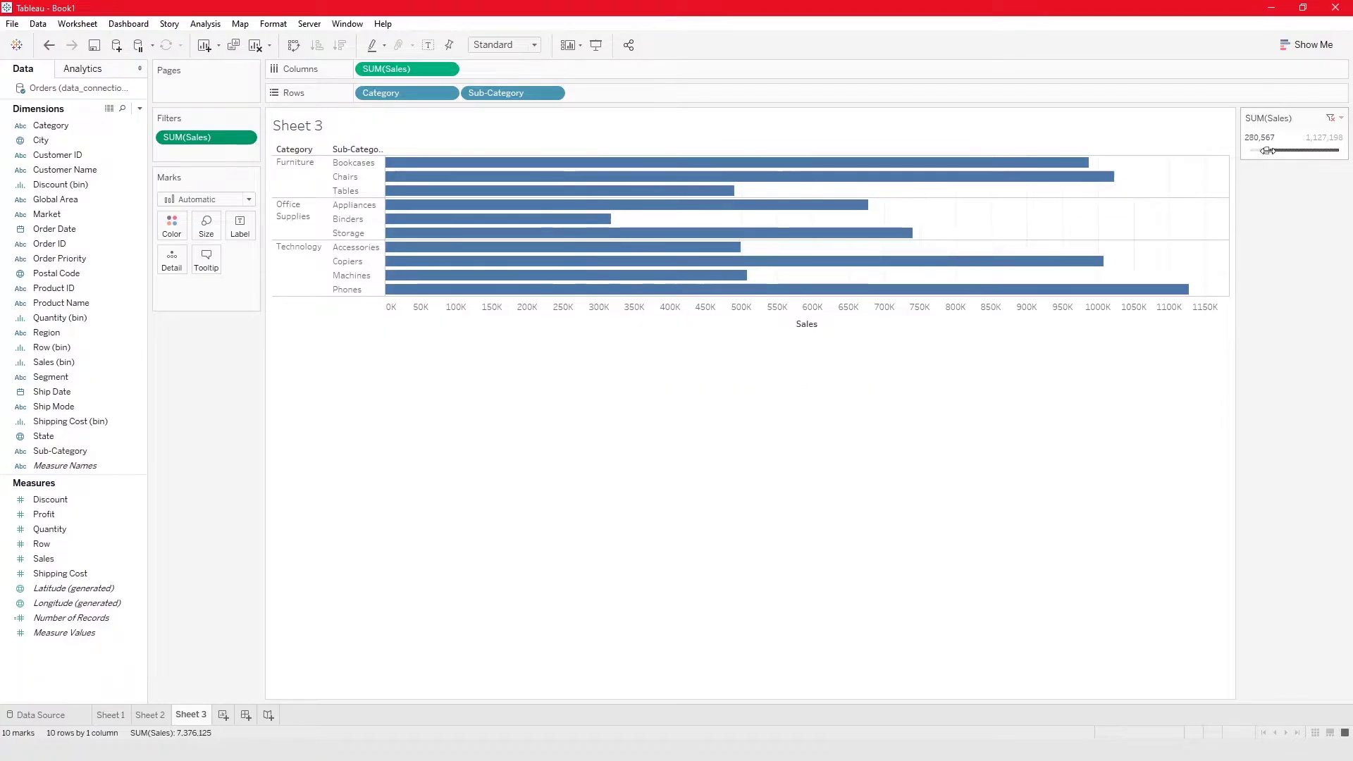
left_click(1341, 118)
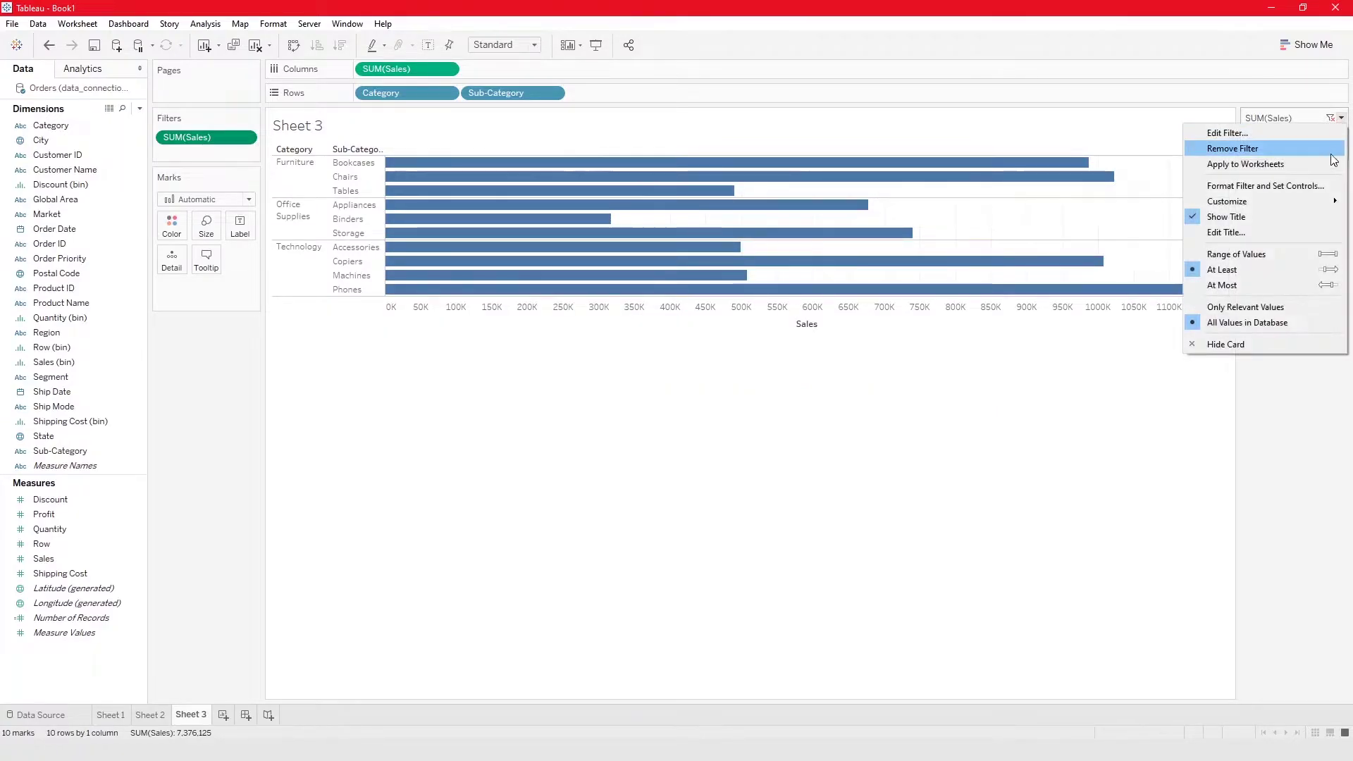
left_click(1283, 285)
left_click_drag(1341, 151, 1312, 153)
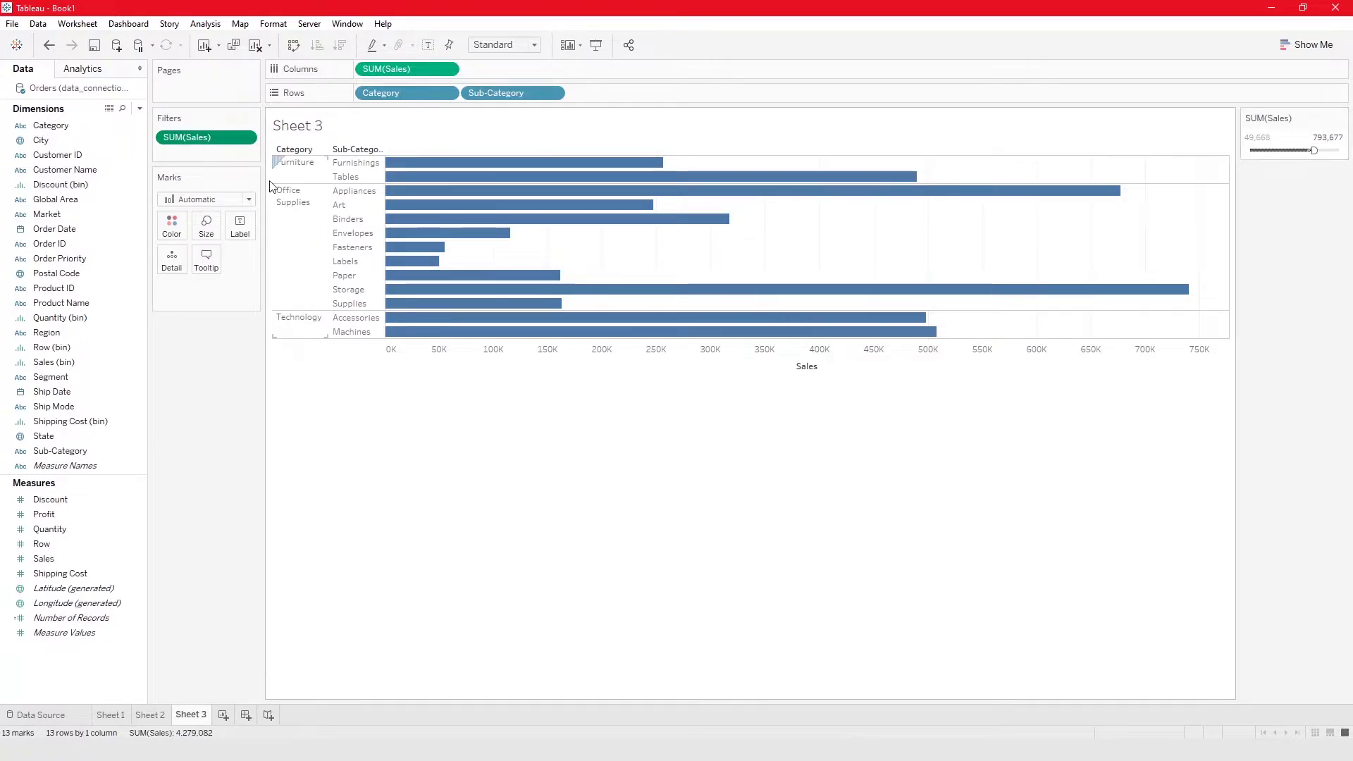
In Filter [Sales], compare At least, Special and Range modes, then reset to At most 793,677.
left_click(246, 138)
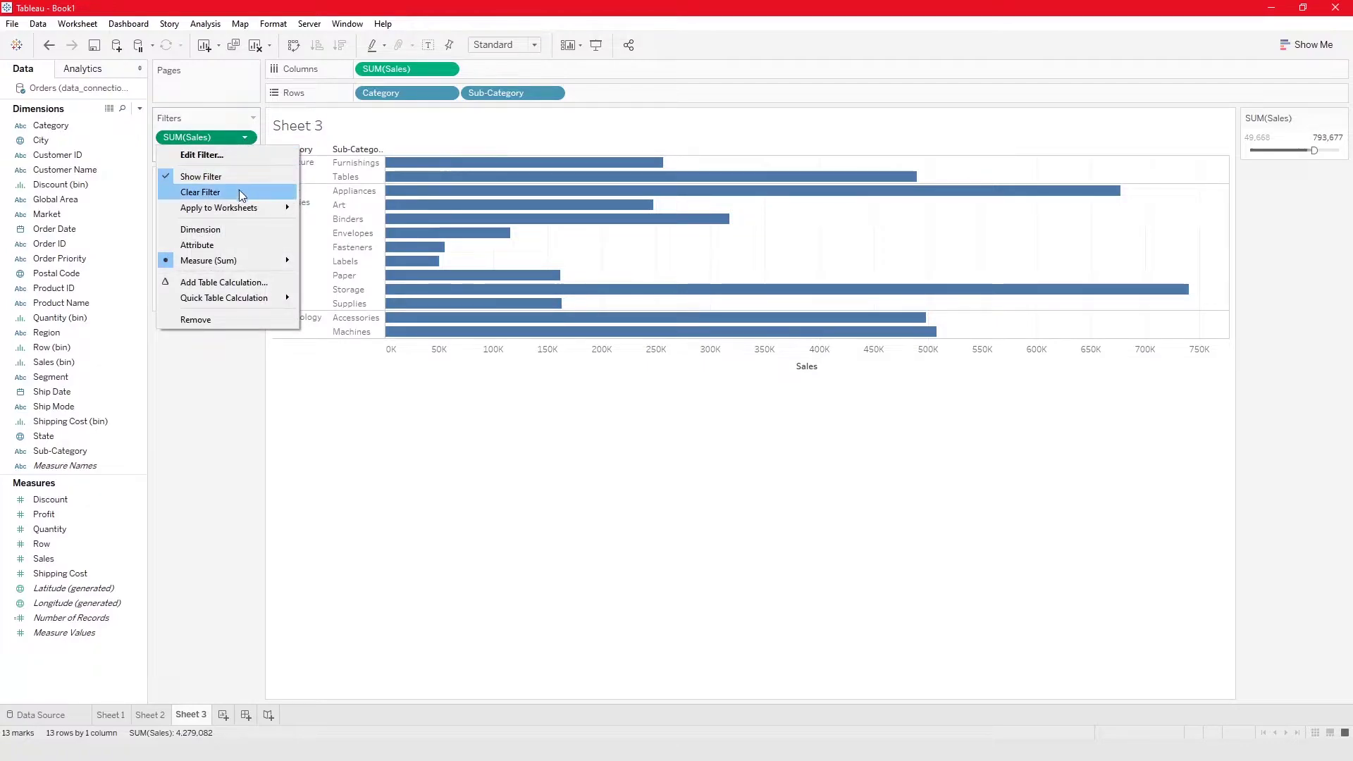
left_click(230, 155)
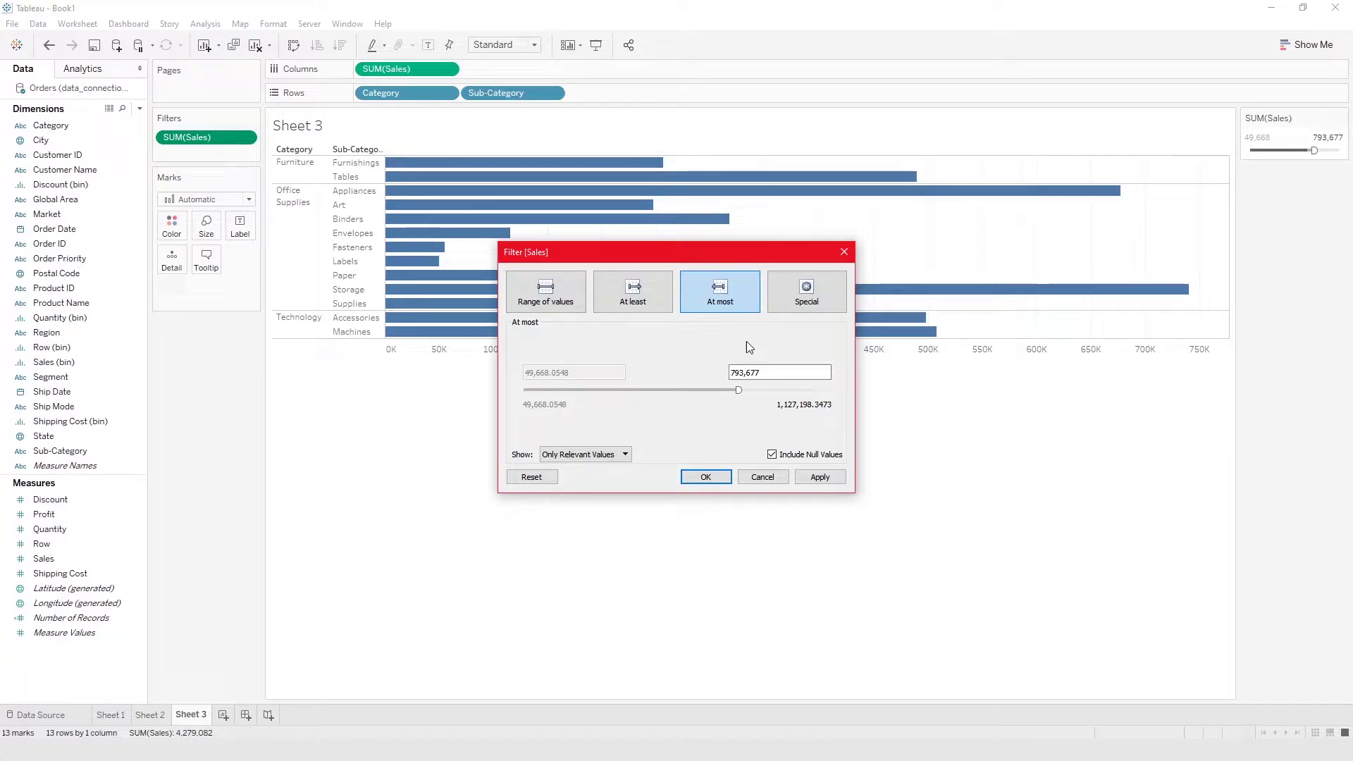
left_click(643, 286)
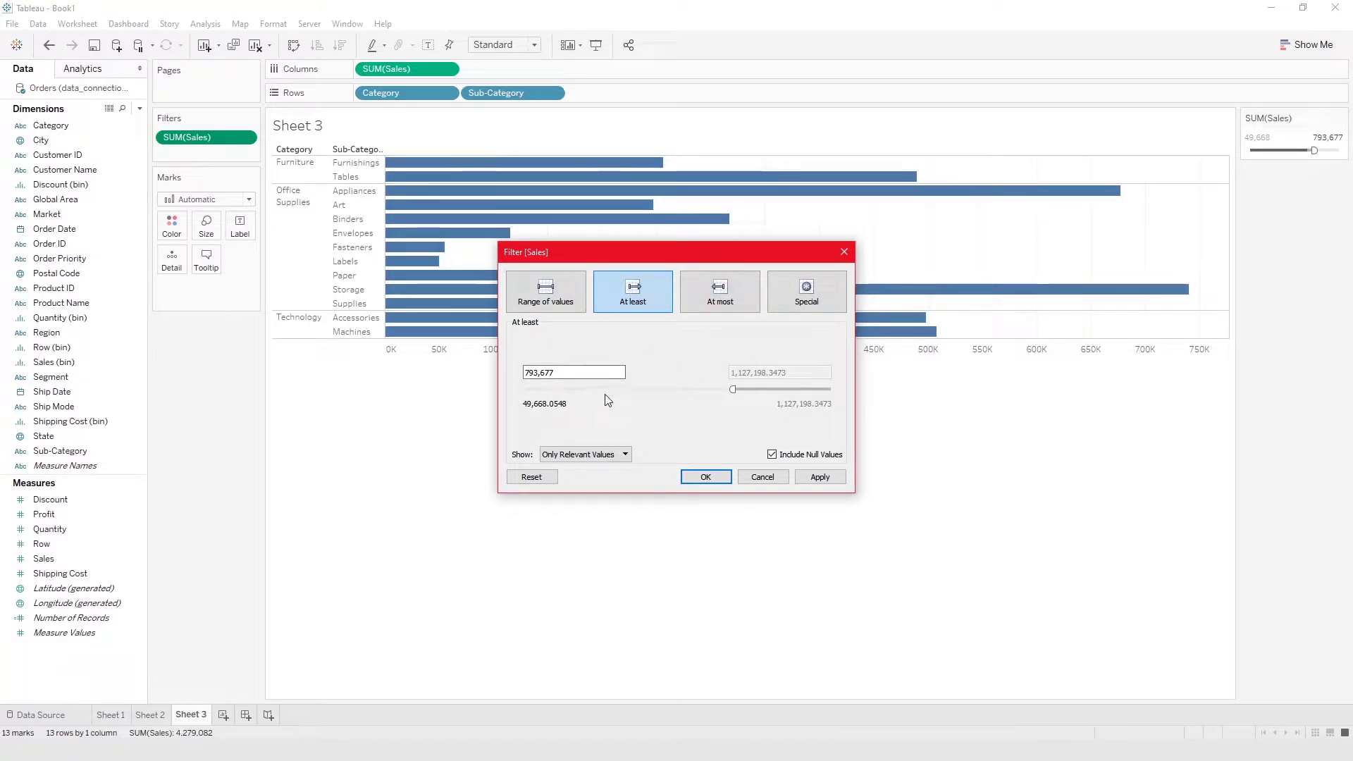
left_click(793, 293)
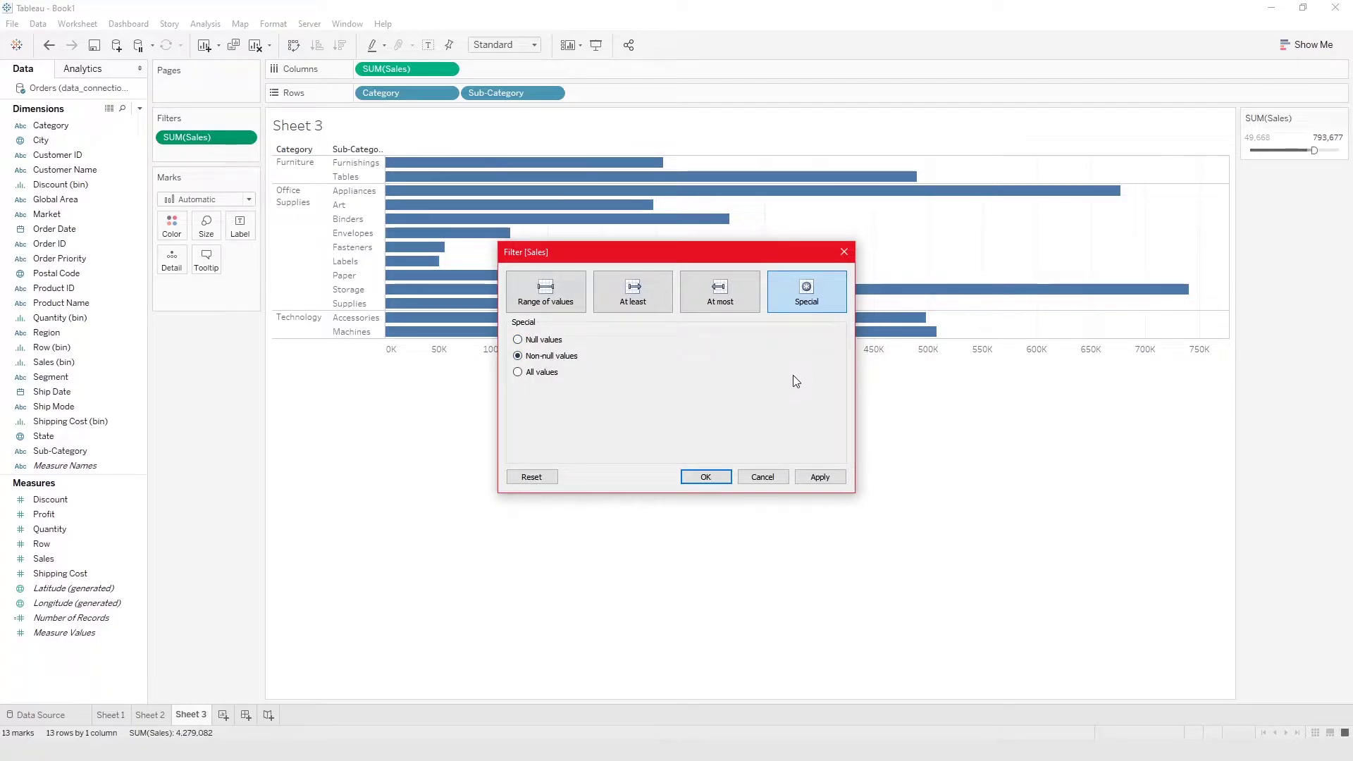
left_click(628, 309)
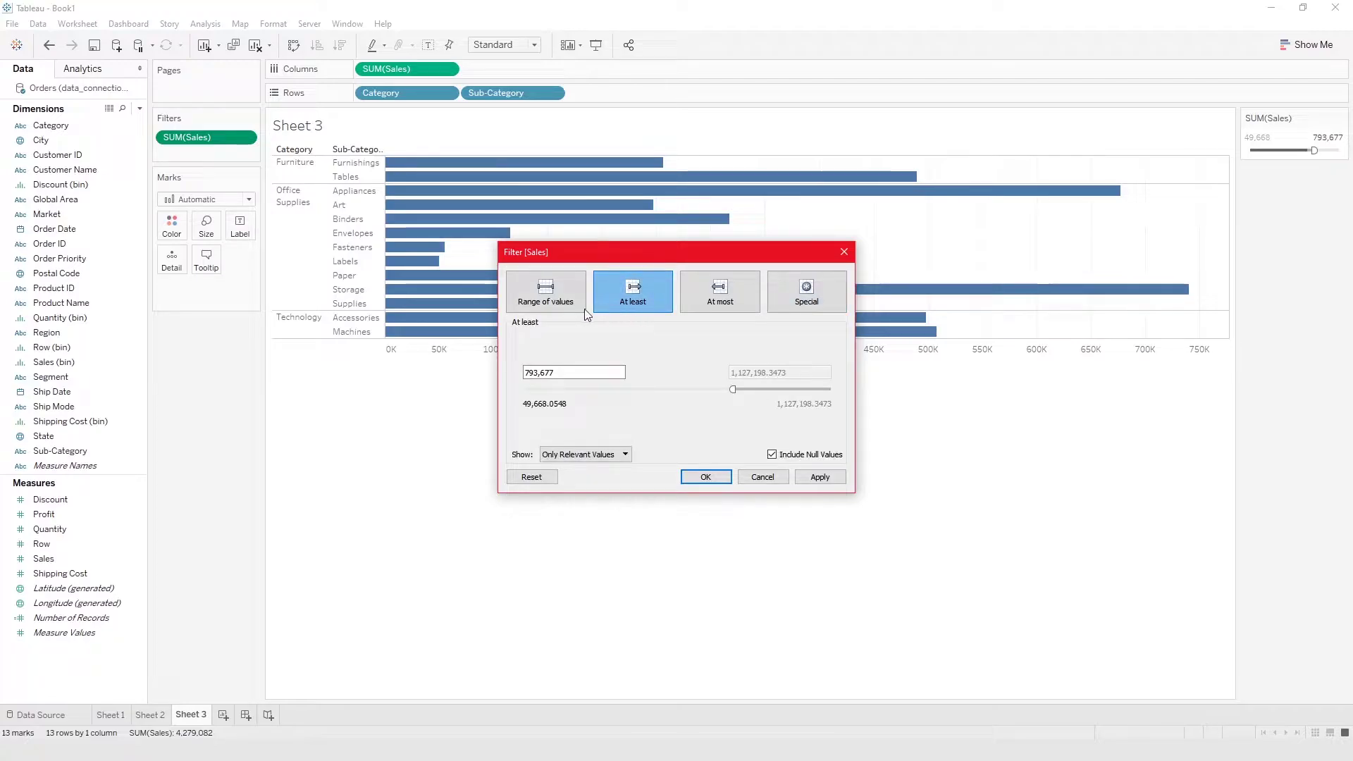
left_click(547, 293)
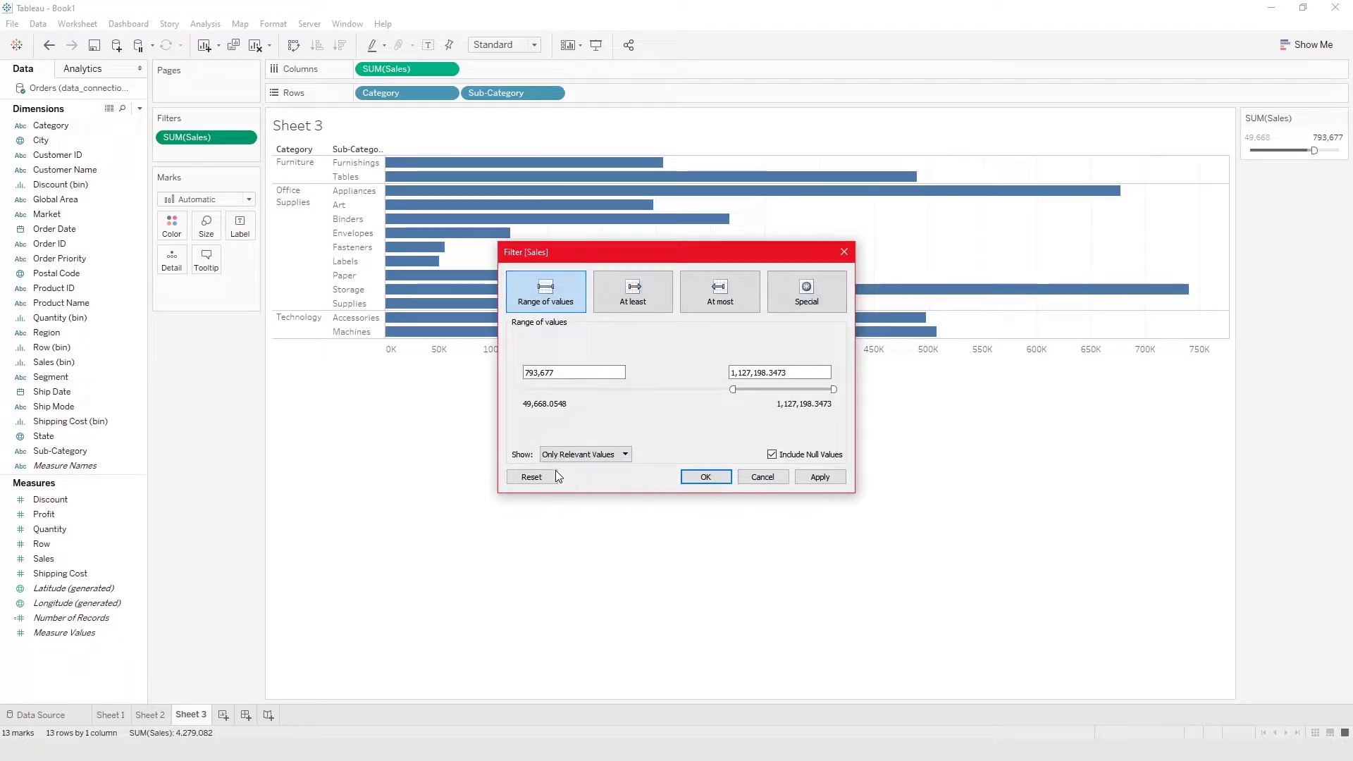
left_click(533, 478)
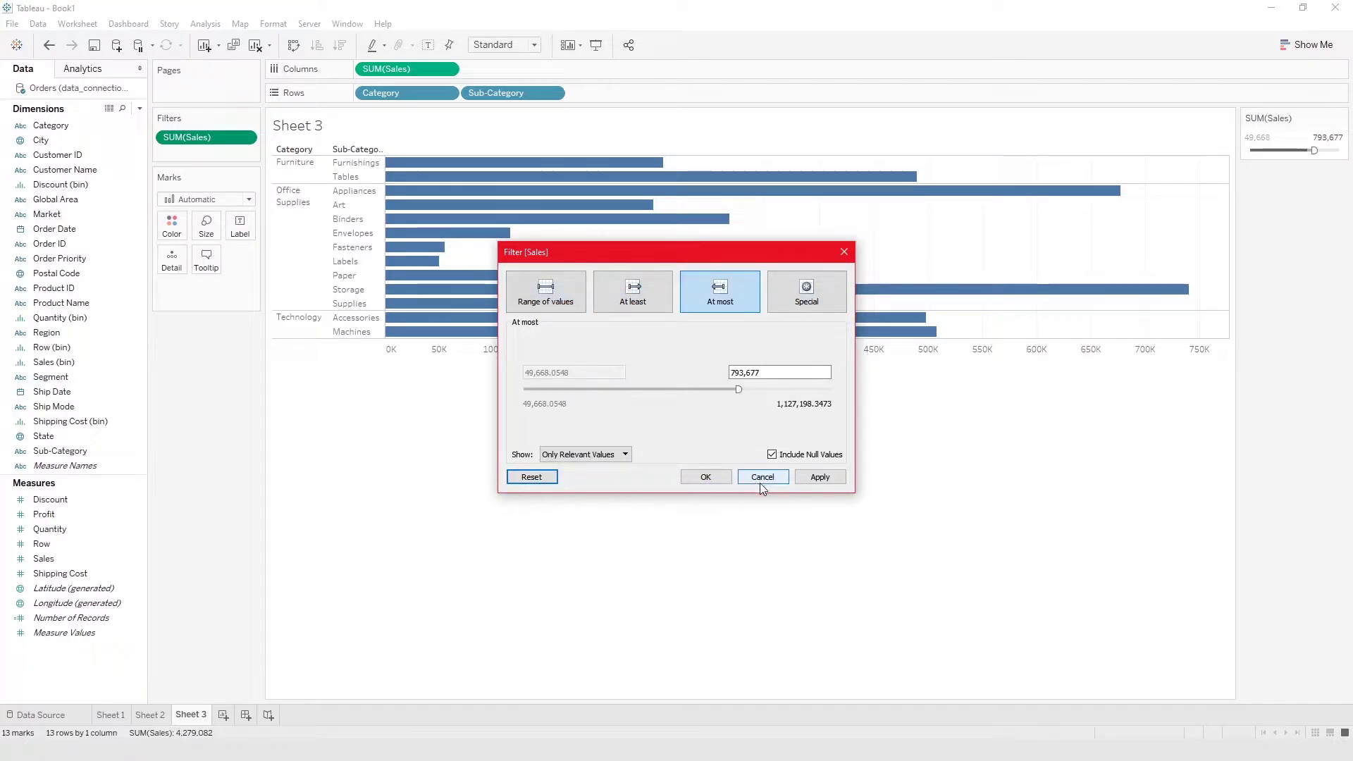
left_click(694, 479)
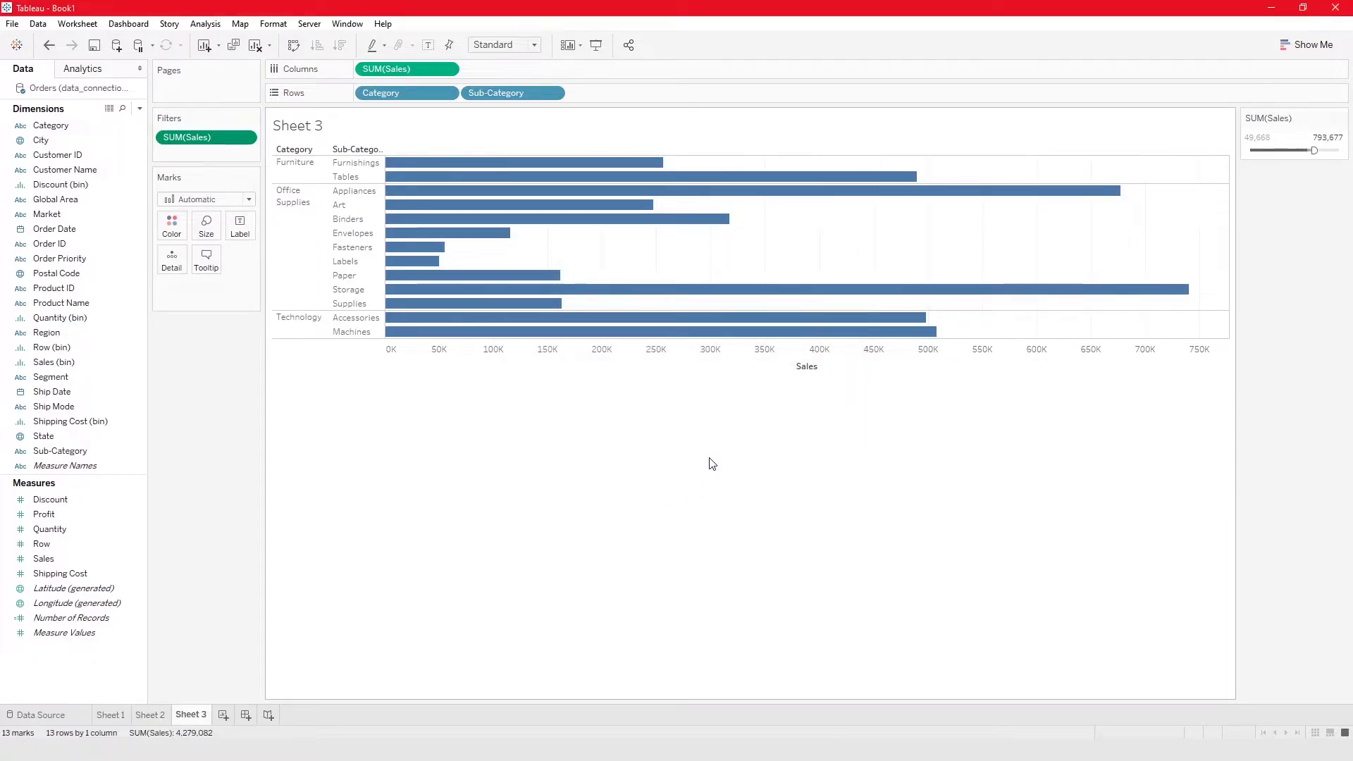
Hide the SUM(Sales) filter card and drag its pill off the Filters shelf.
left_click(1341, 118)
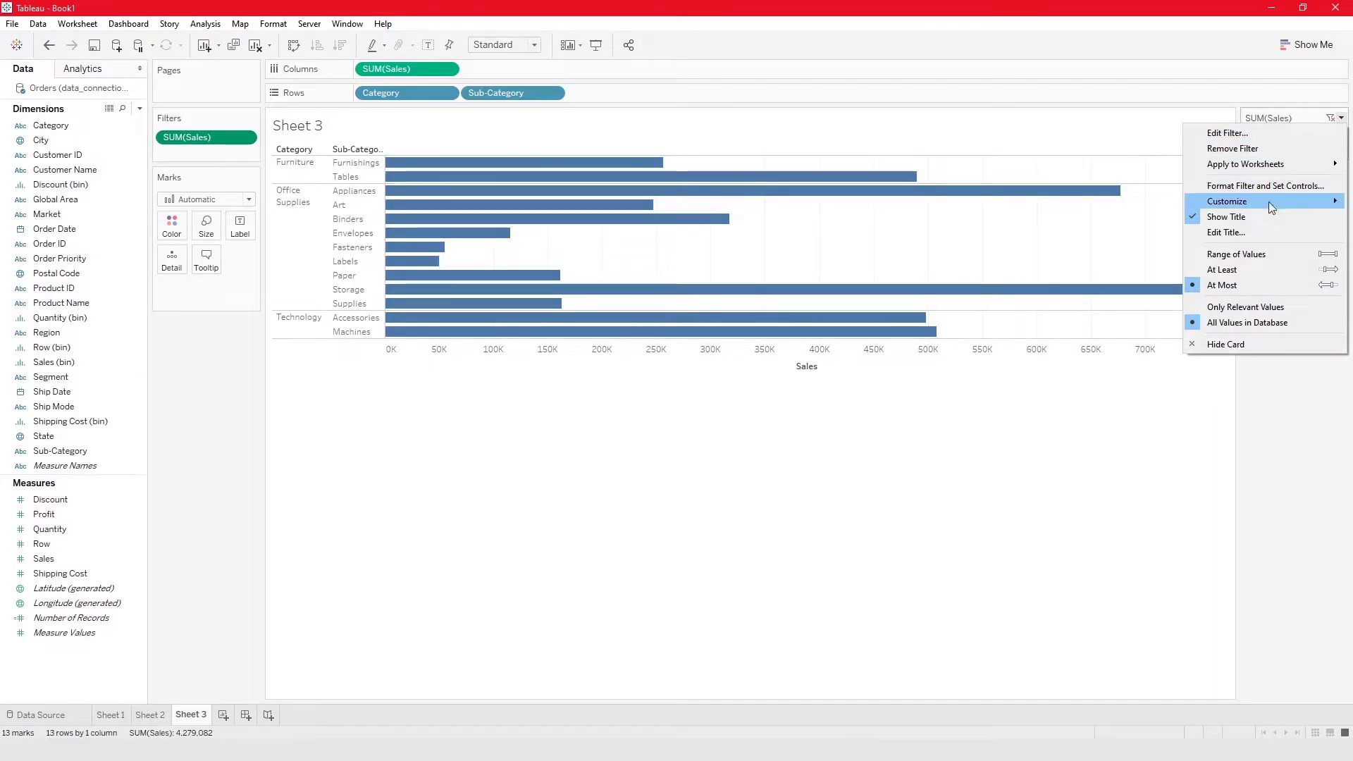
left_click(1341, 118)
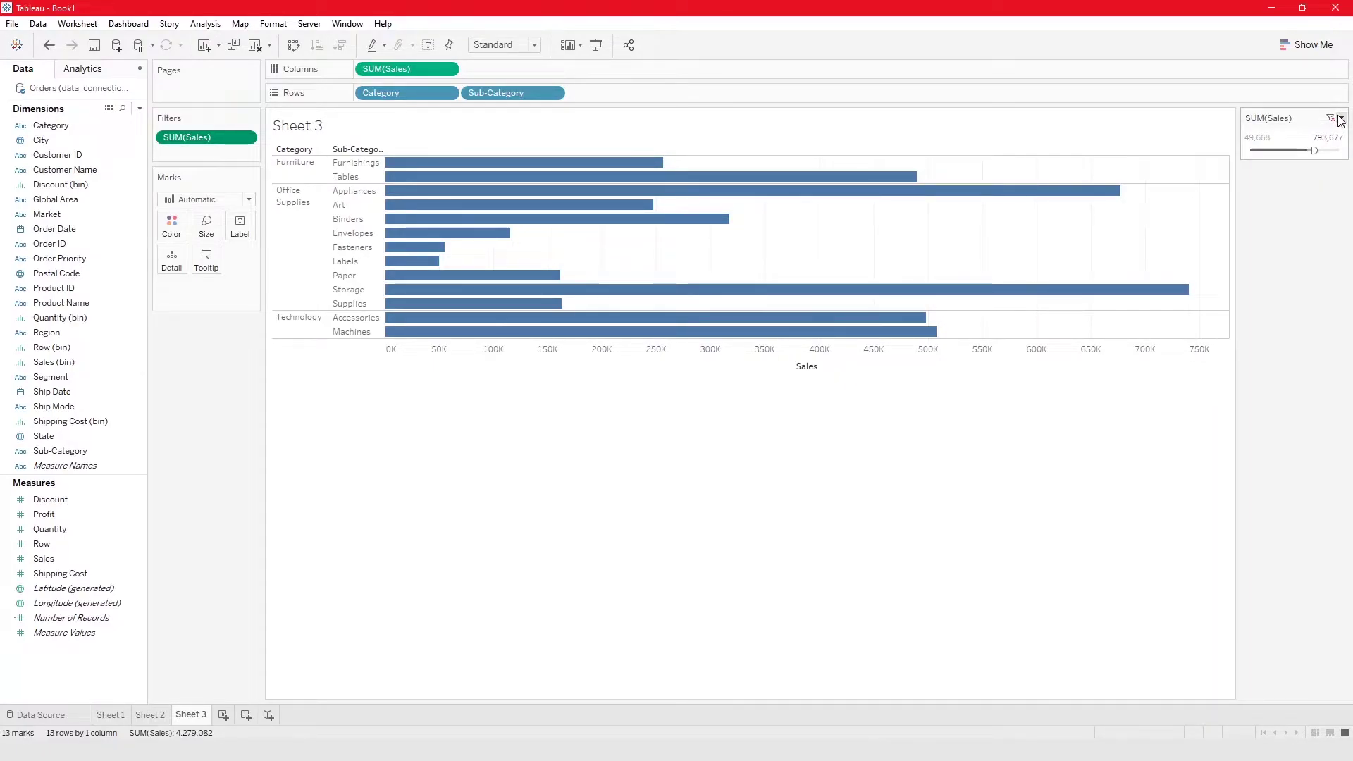
left_click(1340, 118)
left_click(1230, 343)
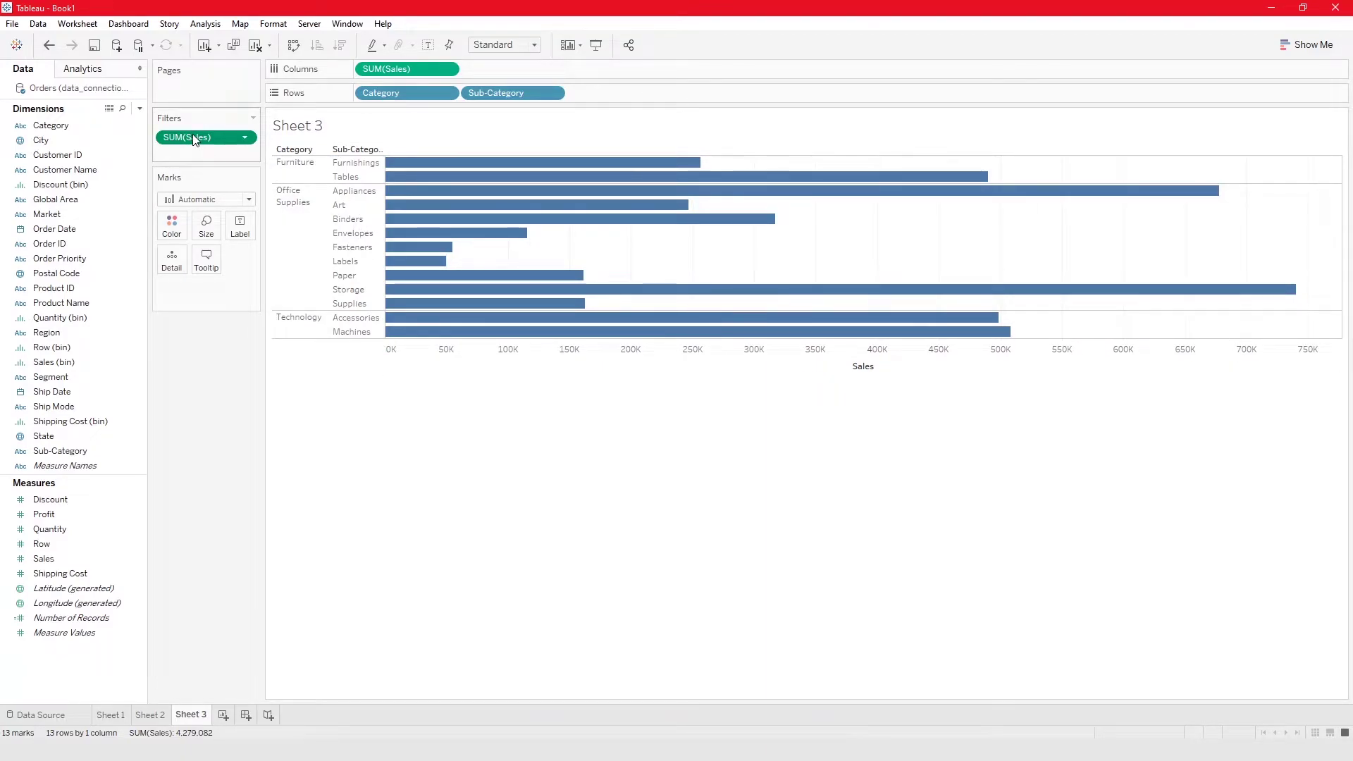
left_click_drag(178, 133, 553, 396)
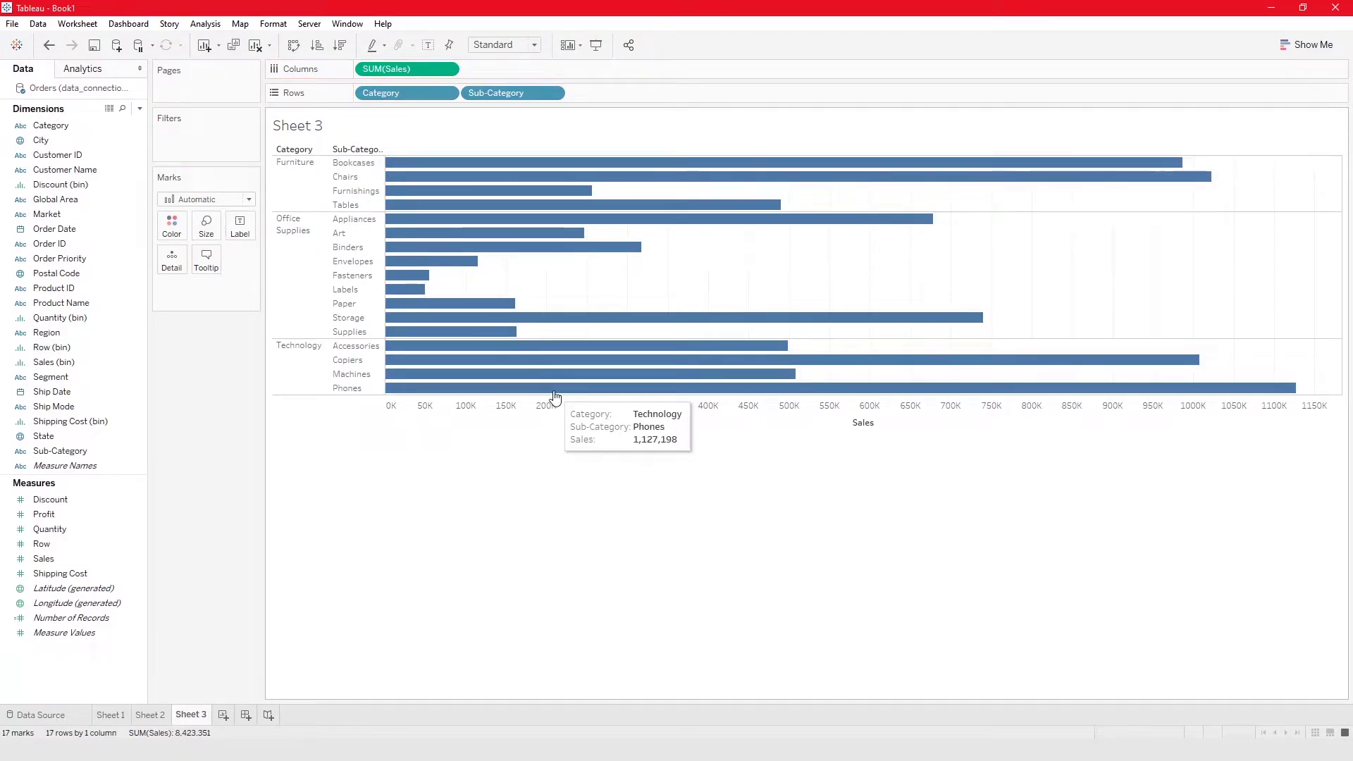
Drag Region onto the Filters shelf to list its 13 region values.
left_click(57, 334)
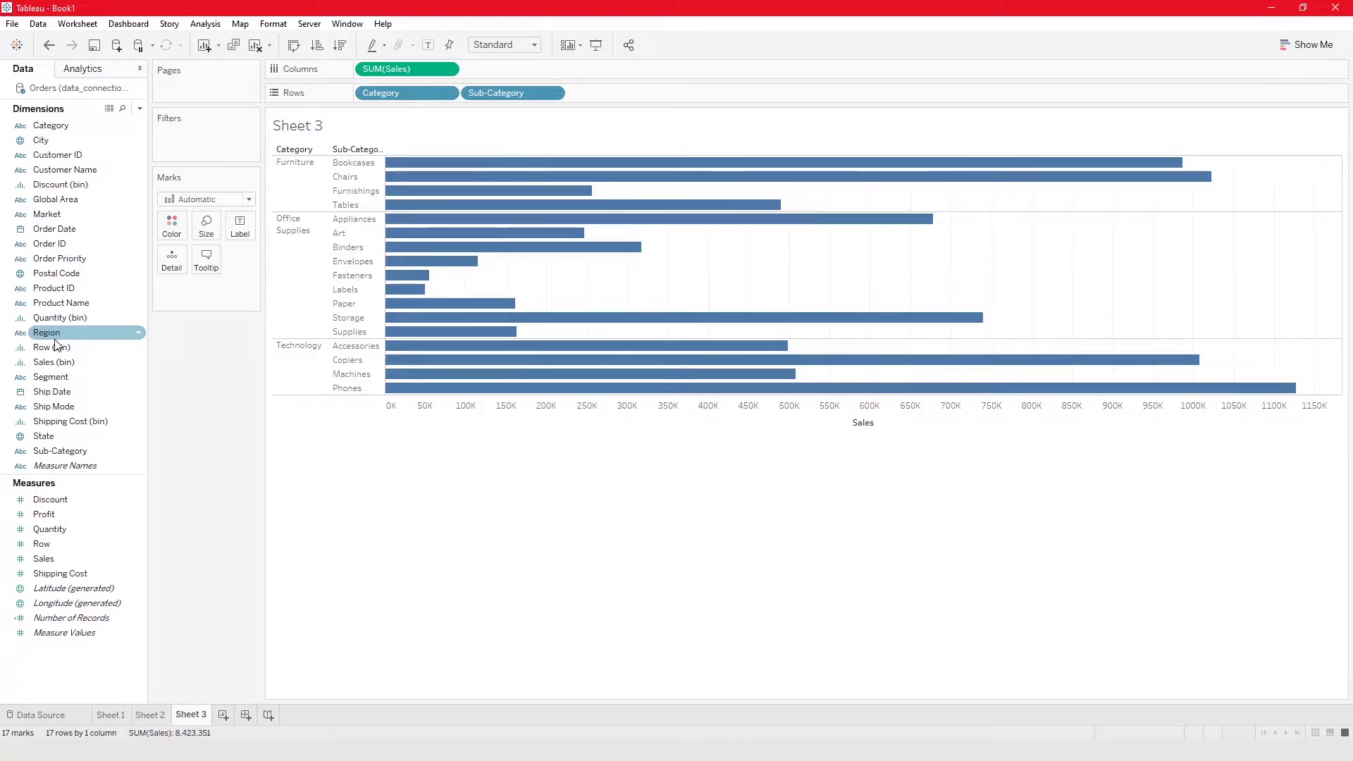
left_click_drag(56, 344, 192, 134)
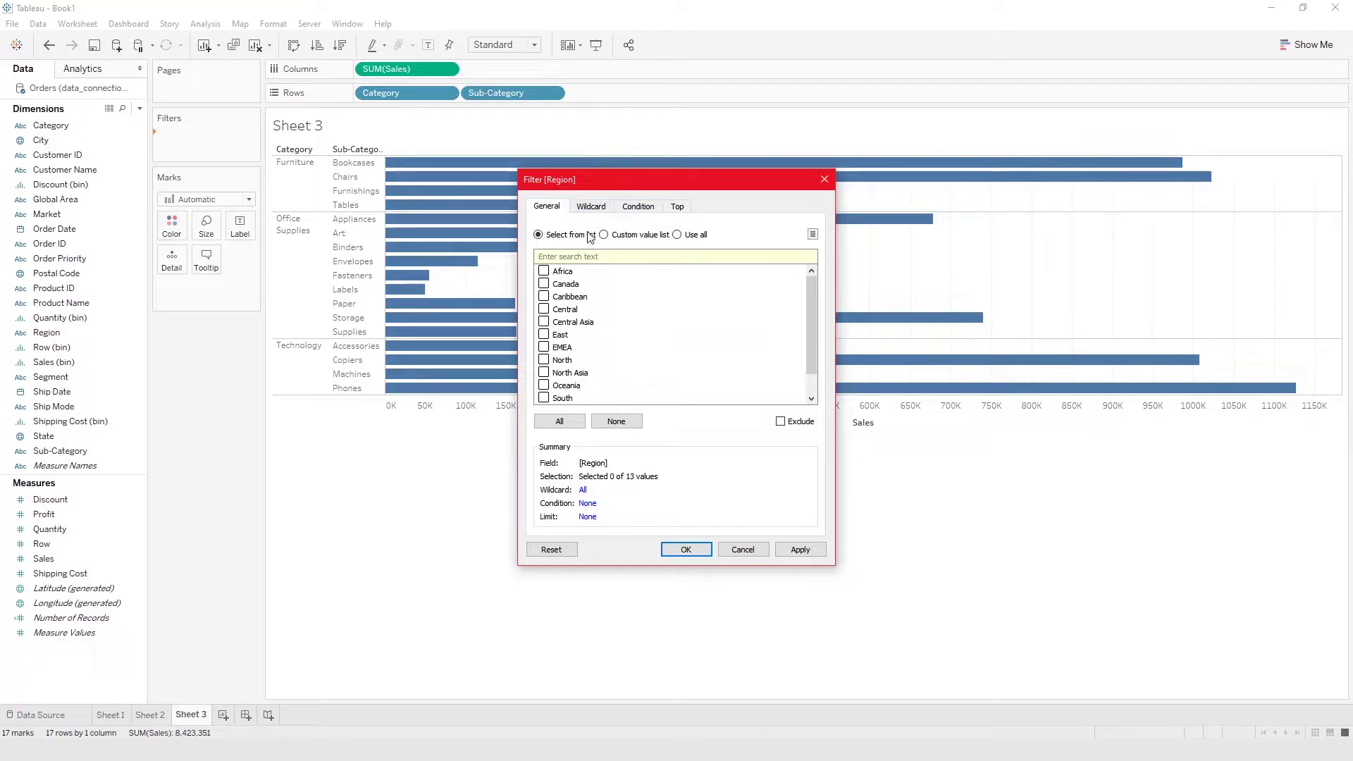
Filter Region with a wildcard Contains 'A', cutting sales to 6,062,675.
left_click(562, 422)
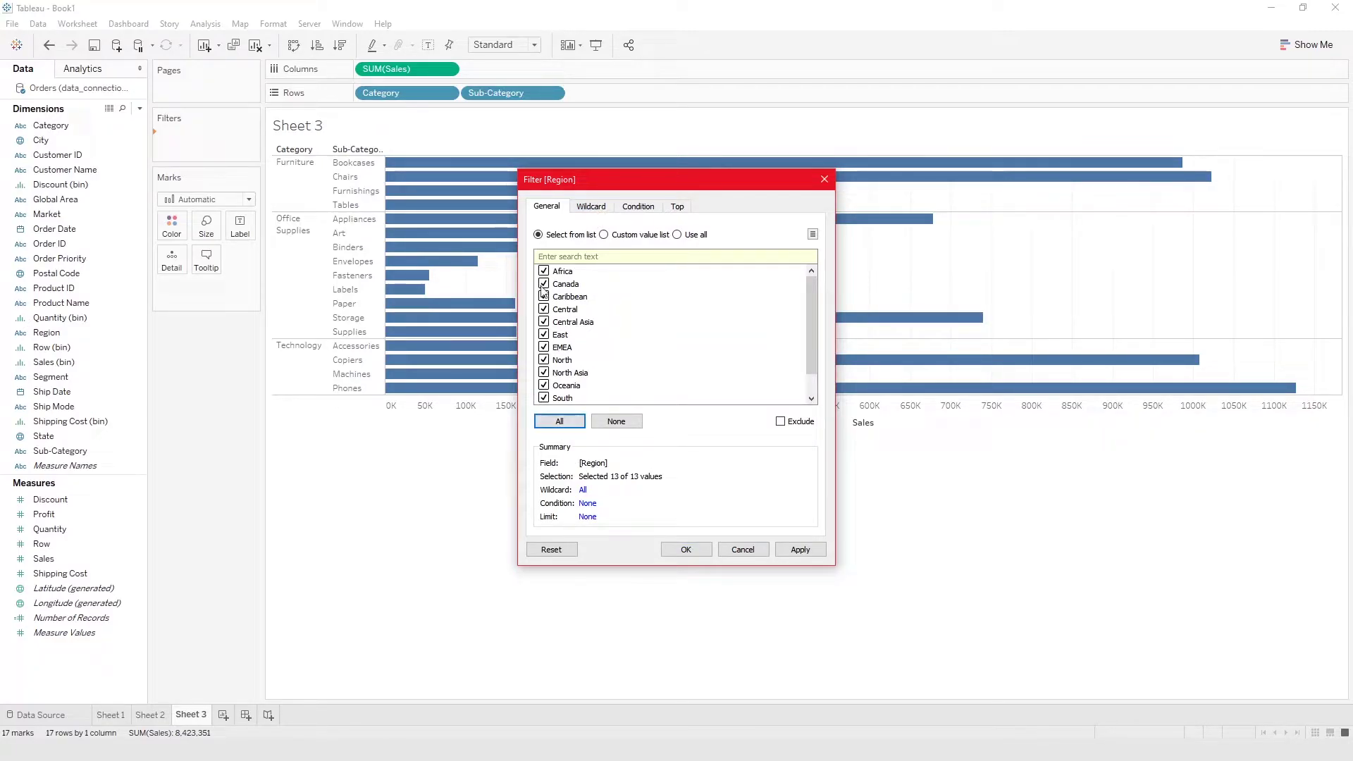
left_click(589, 208)
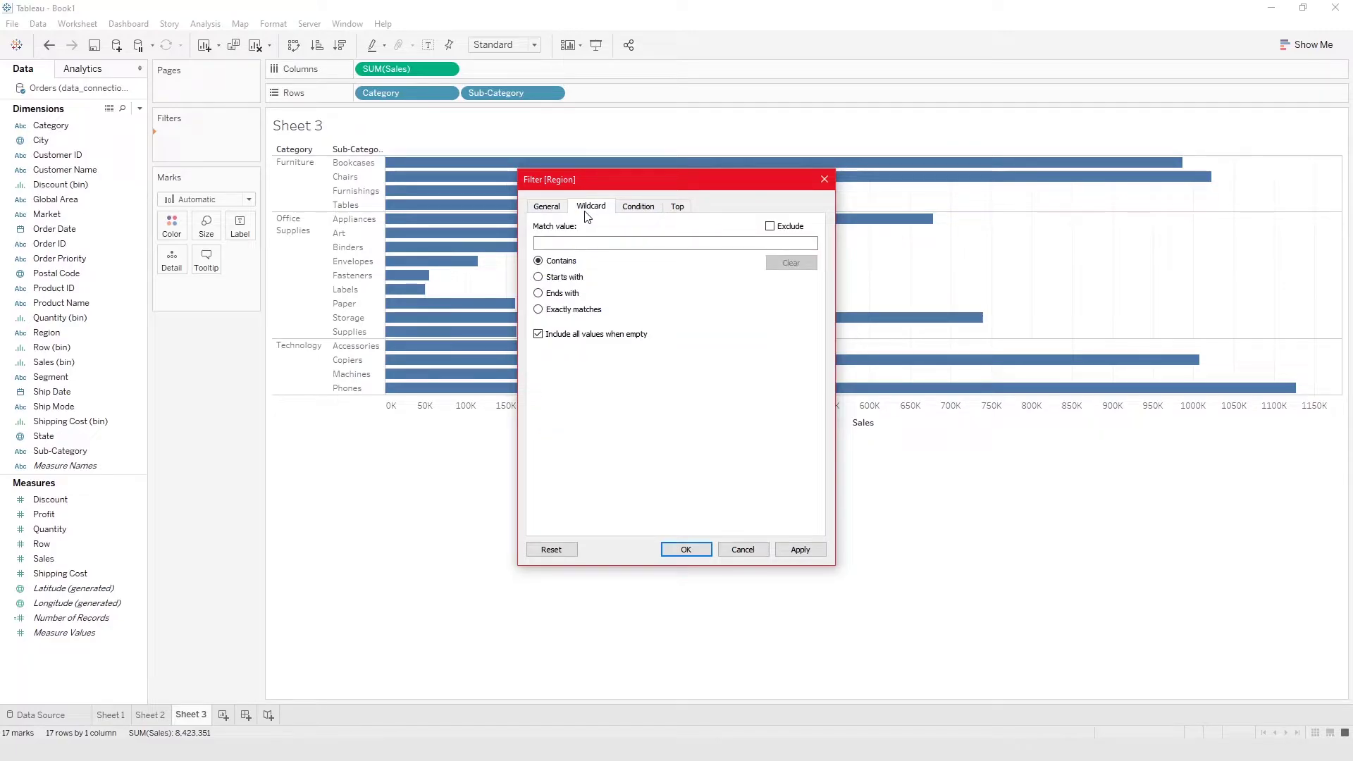
left_click(571, 294)
left_click(559, 246)
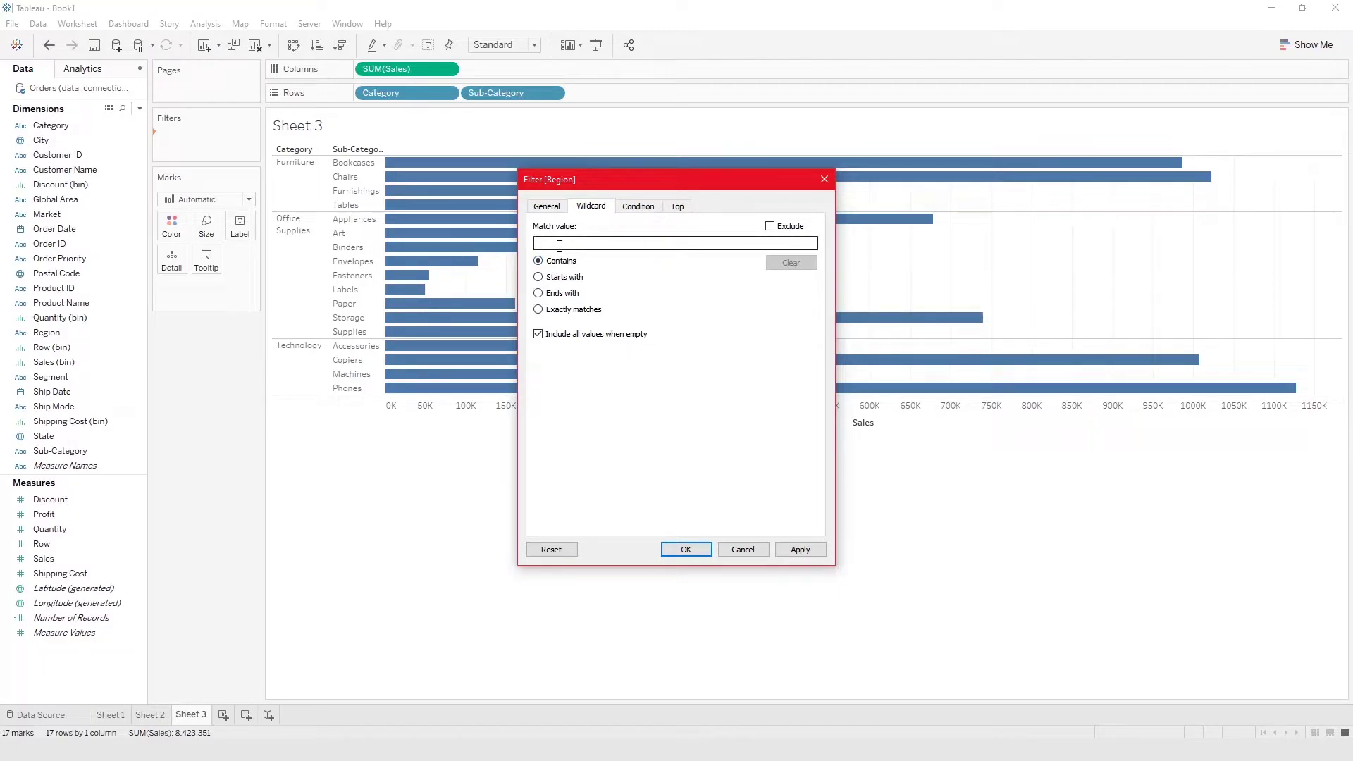
type("A")
left_click(687, 549)
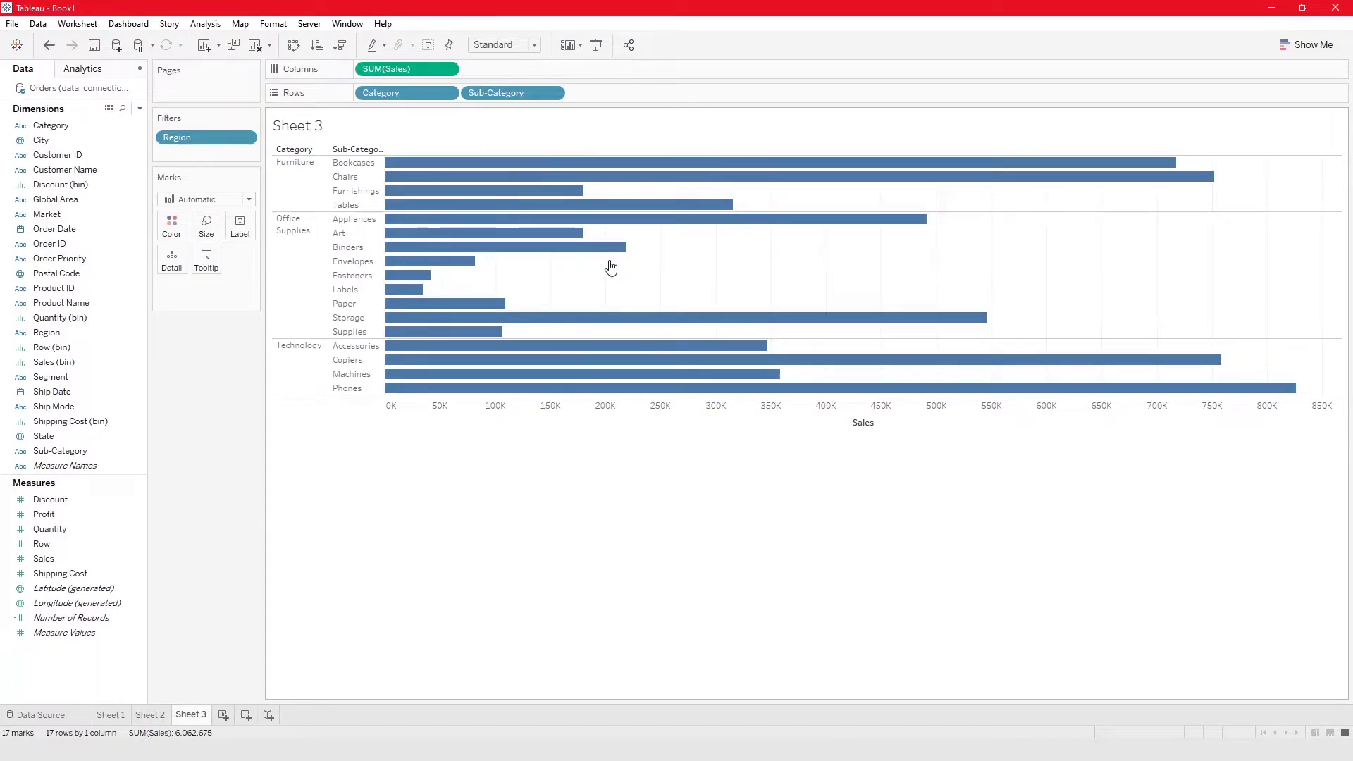
Show the Region wildcard card beside the chart and delete its match text.
left_click(245, 137)
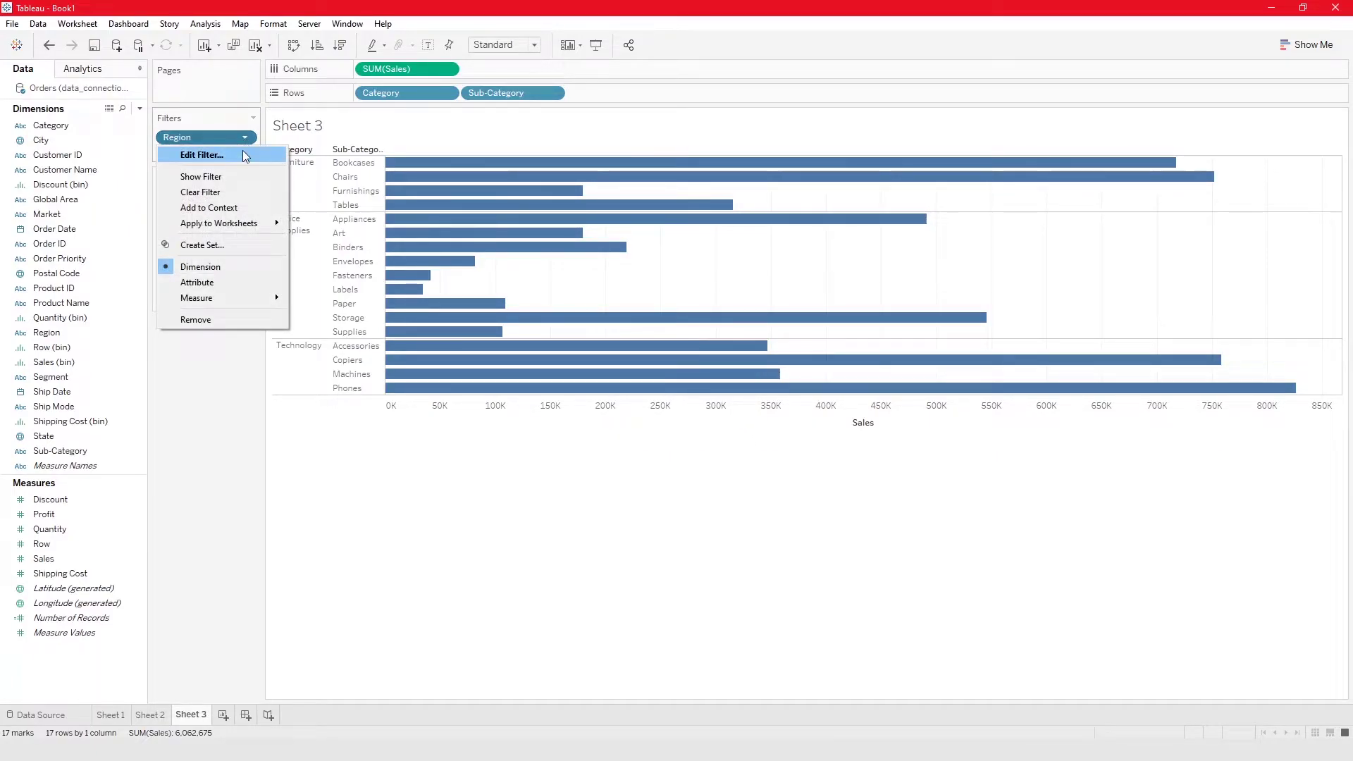
left_click(237, 174)
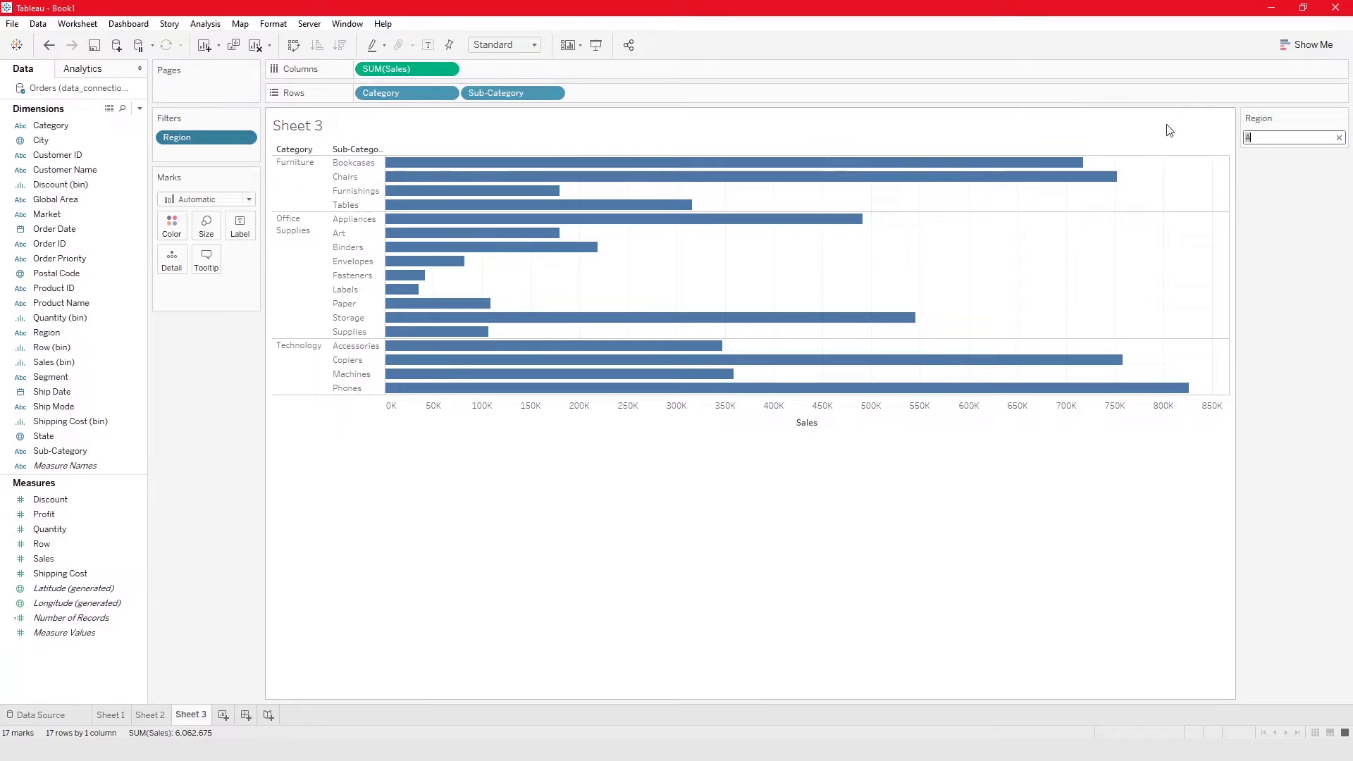
key("BackSpace")
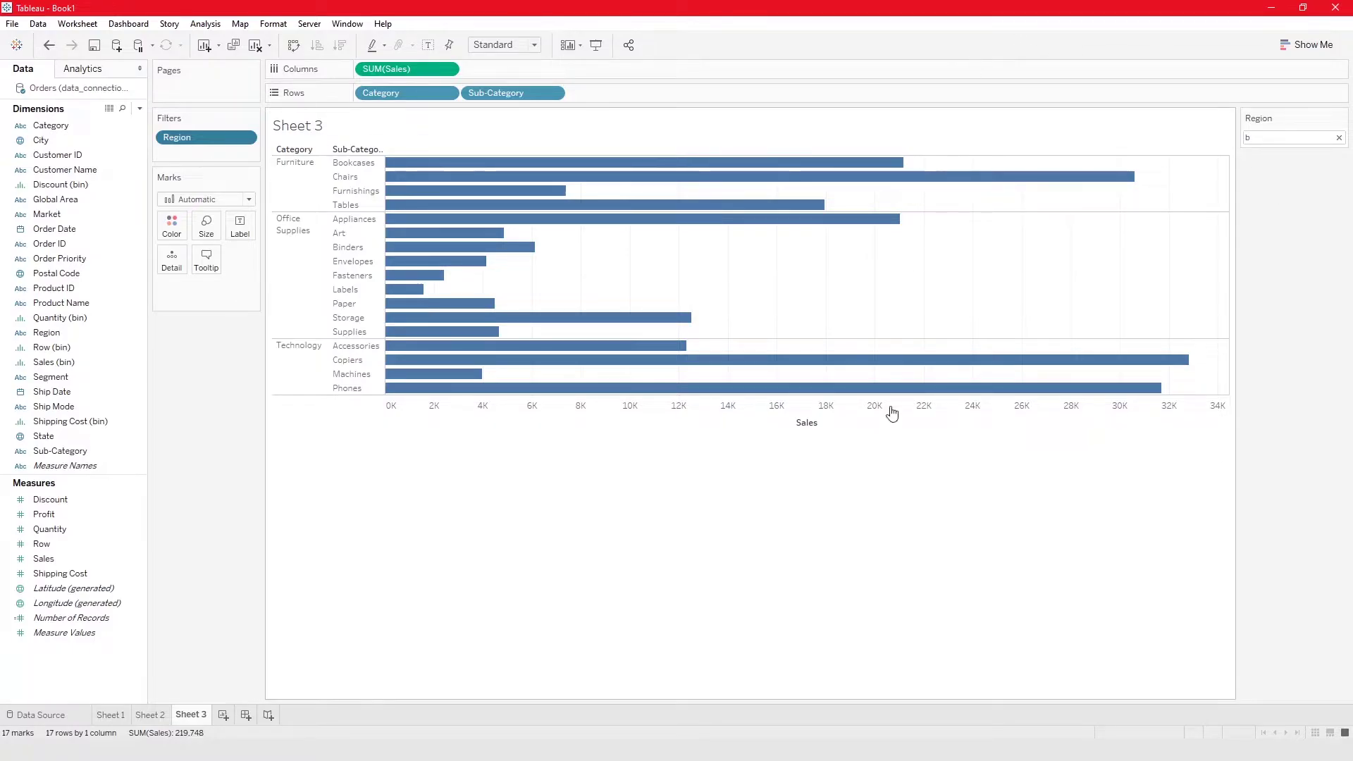
mouse_move(796, 362)
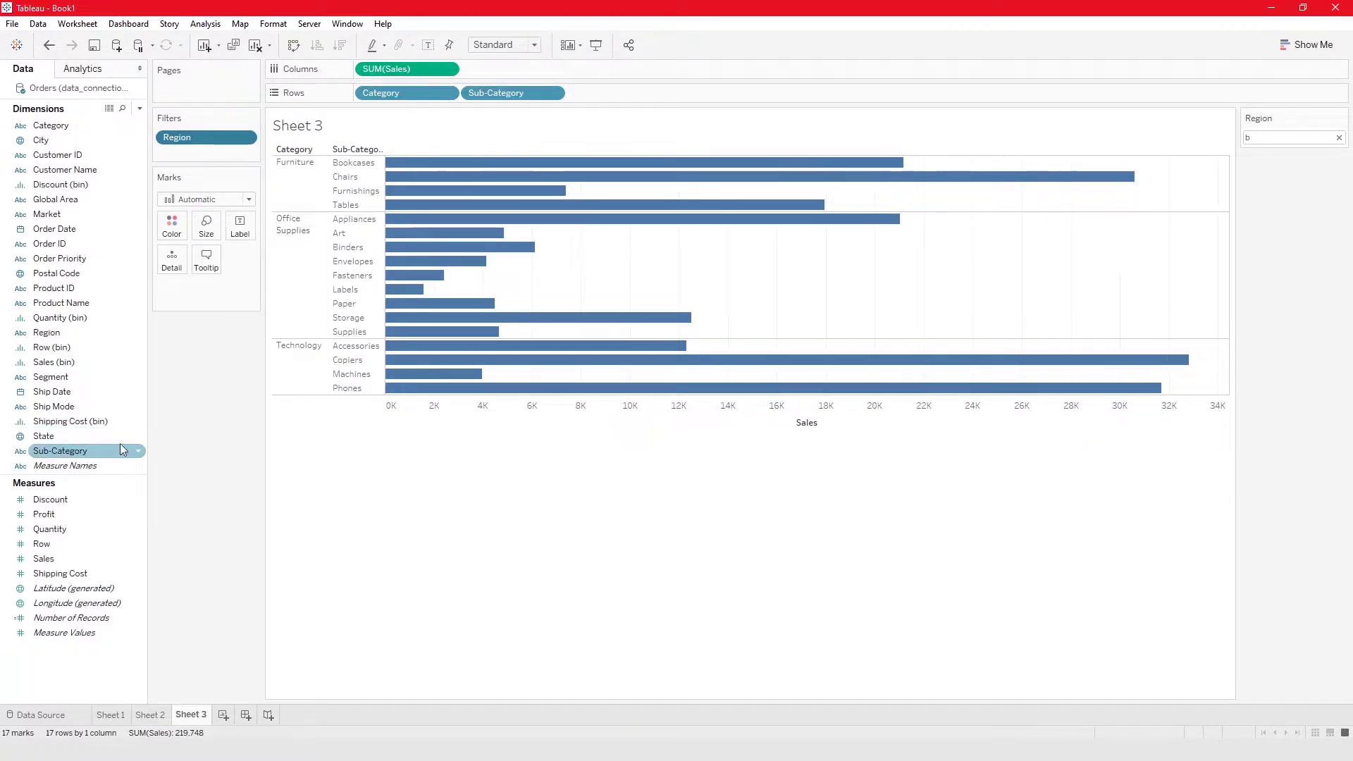
left_click_drag(58, 333, 233, 232)
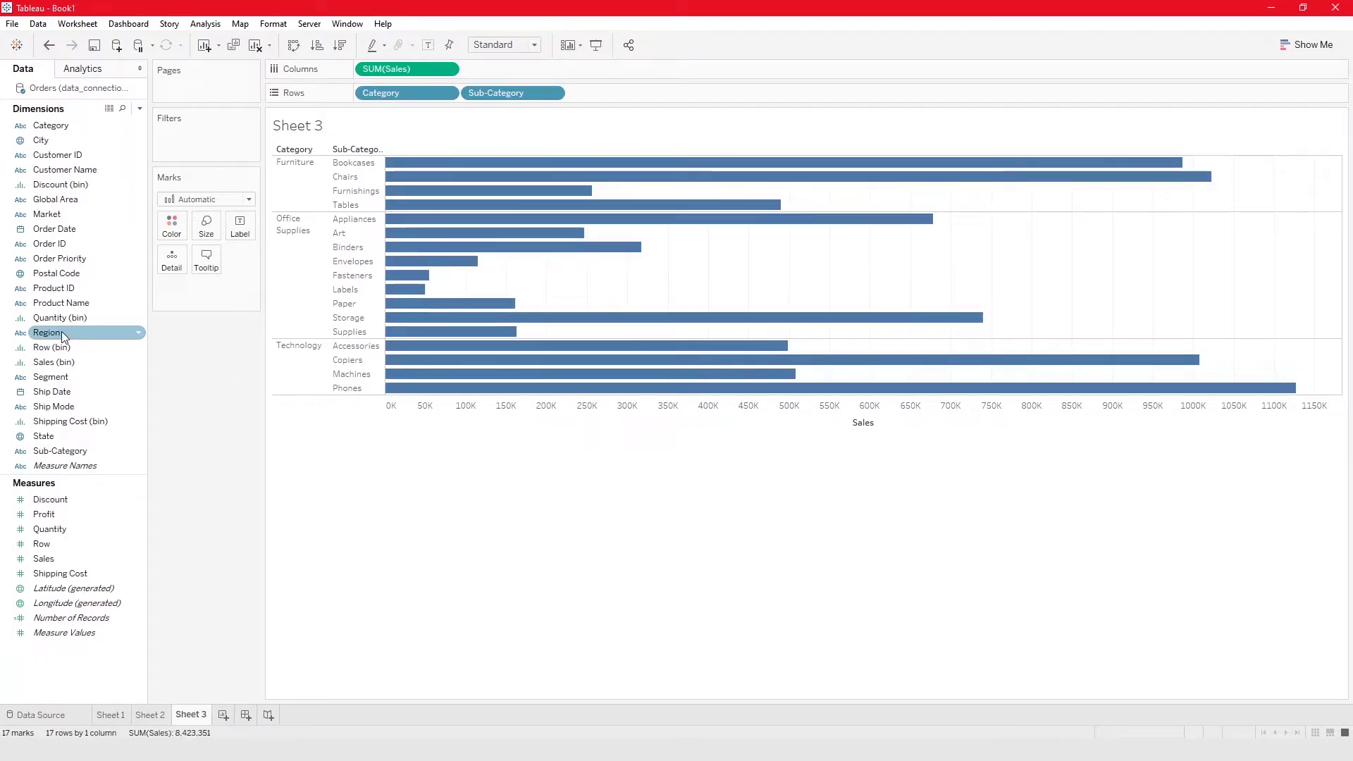
Add Region back as a filter with all 13 regions included.
left_click_drag(62, 331, 218, 140)
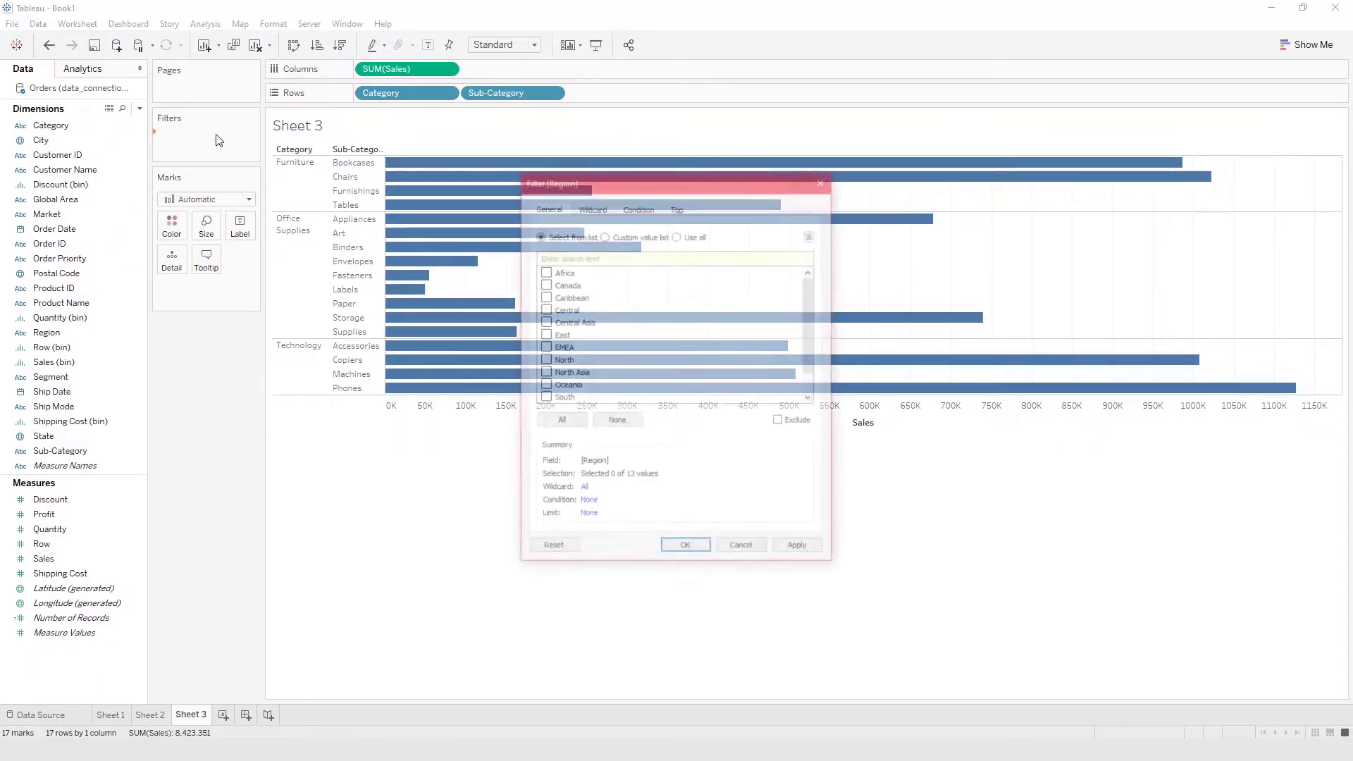
left_click(560, 422)
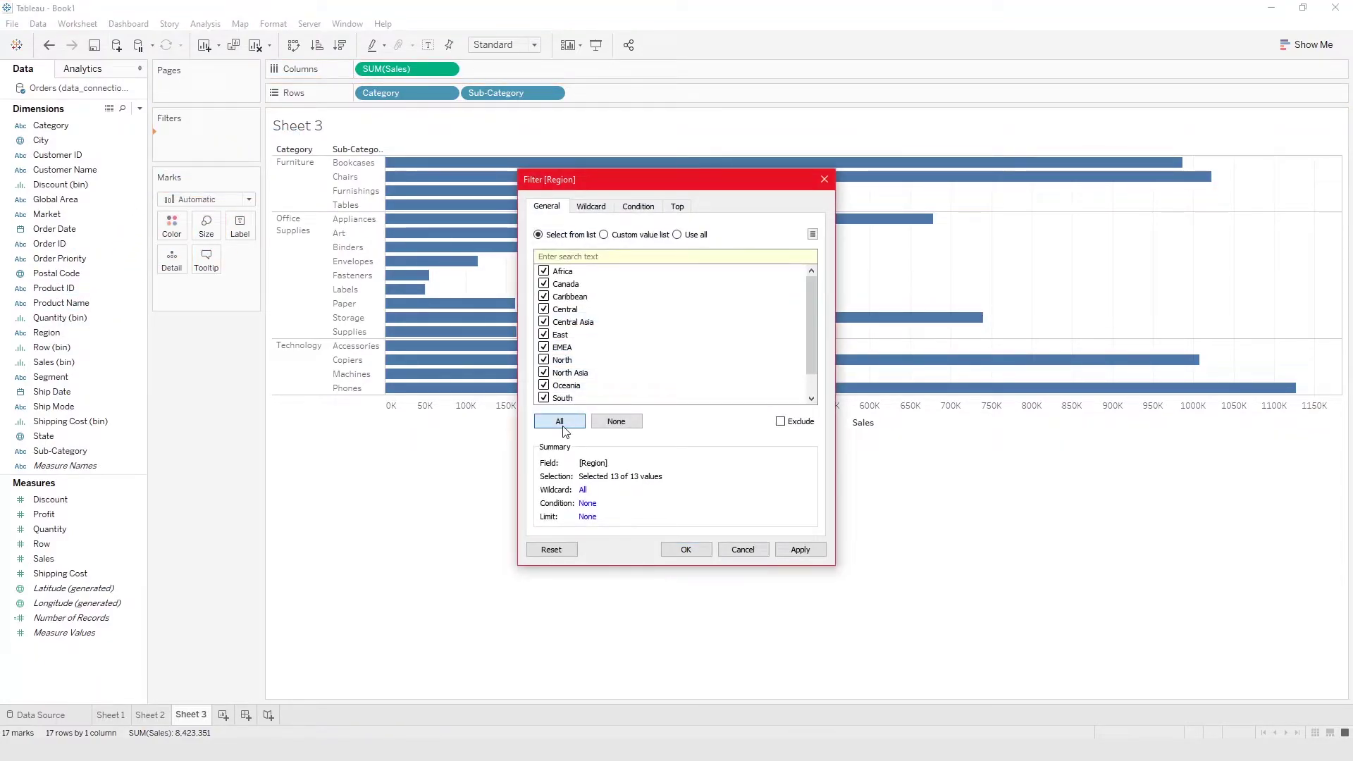
left_click(804, 551)
left_click(685, 549)
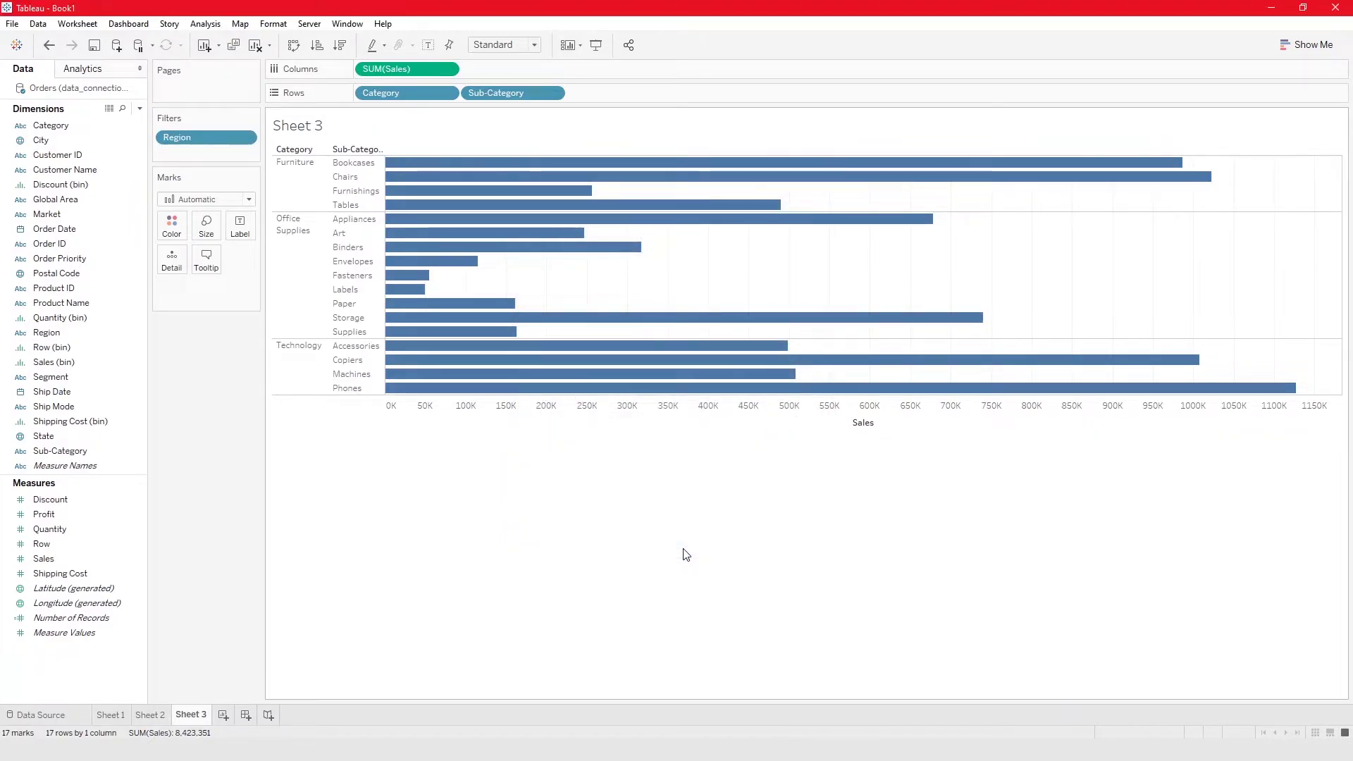
Show the Region checklist card and keep only Africa and South, totalling 1,566,427.
left_click(245, 136)
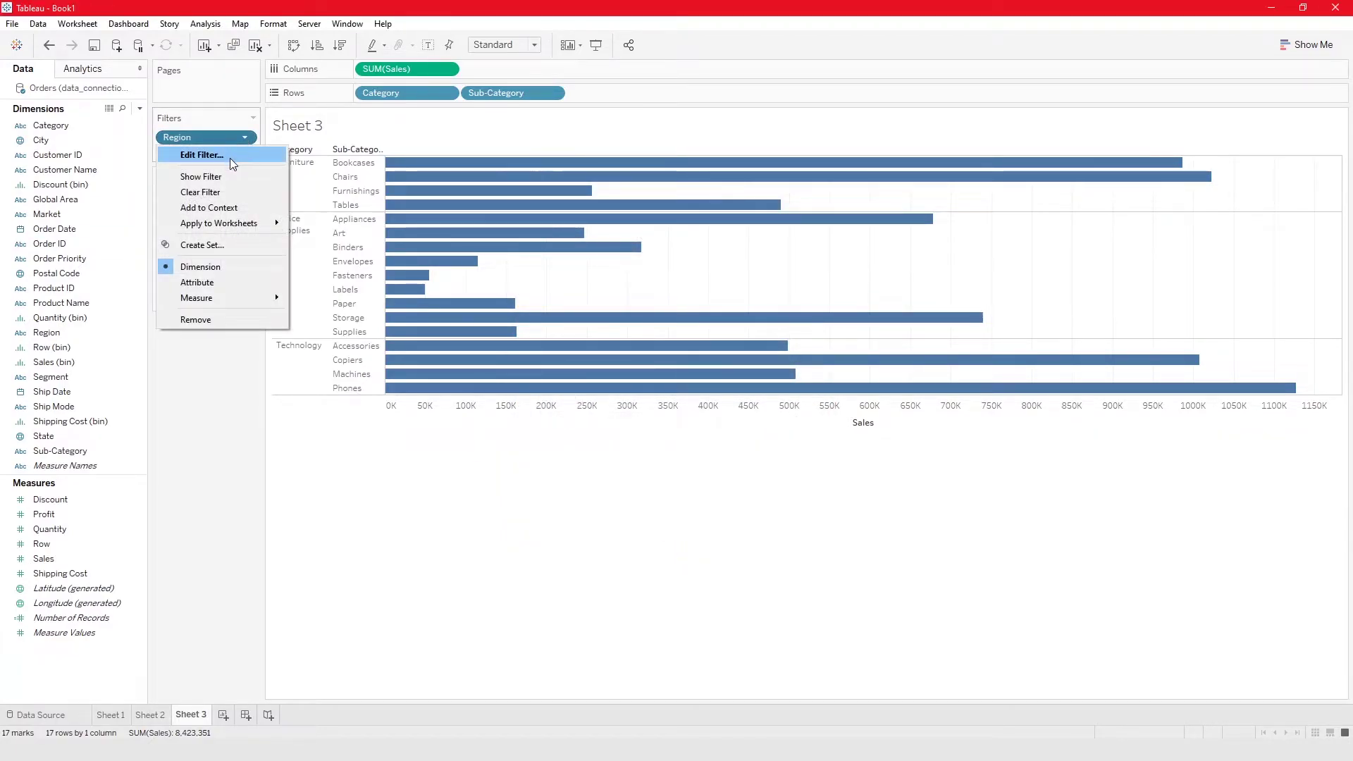
left_click(211, 176)
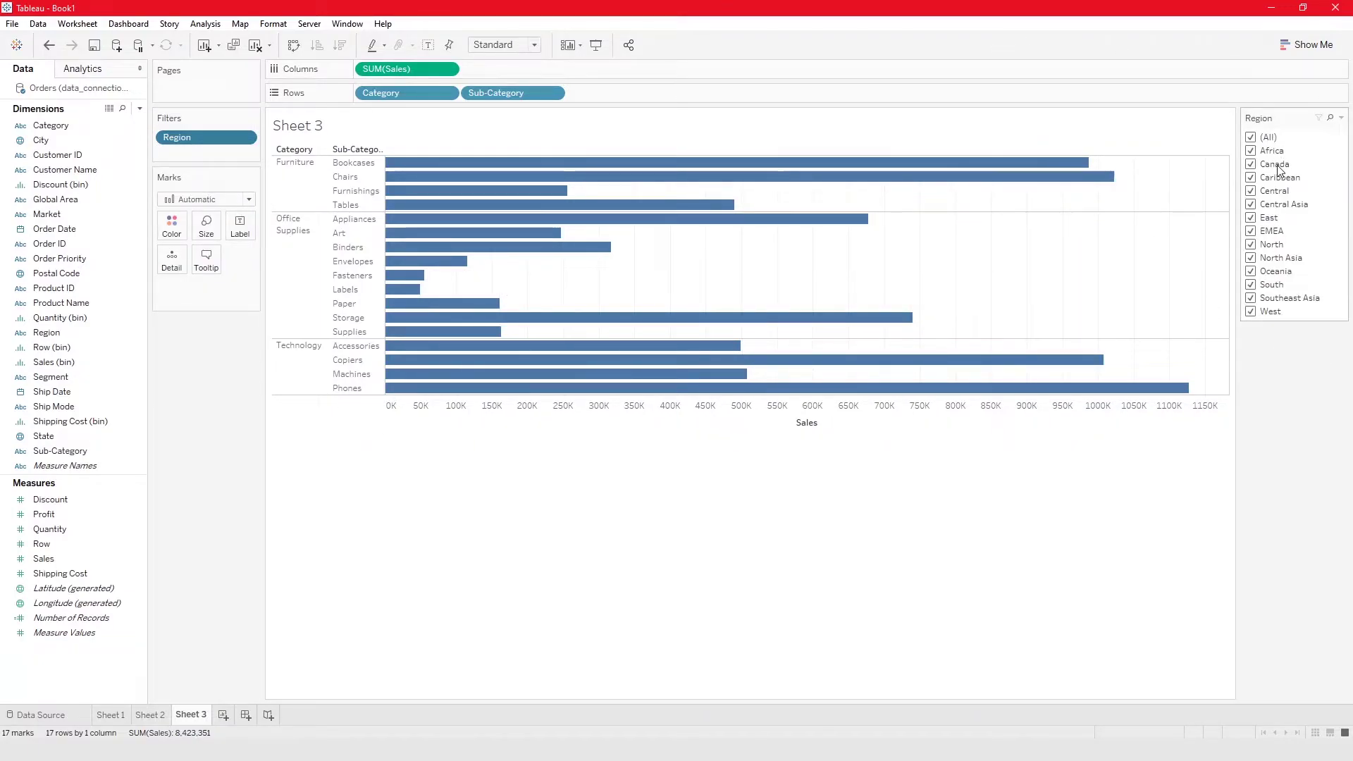
left_click(1250, 137)
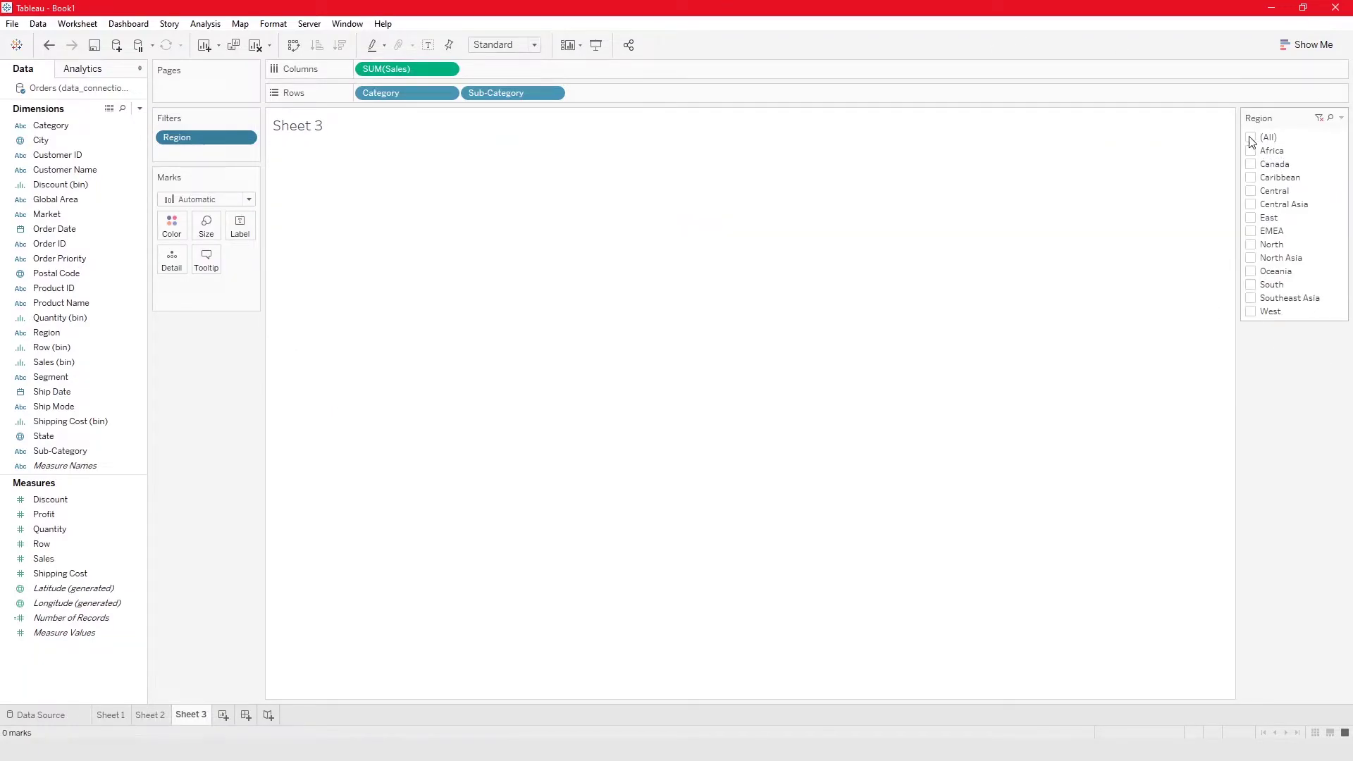
left_click(1251, 151)
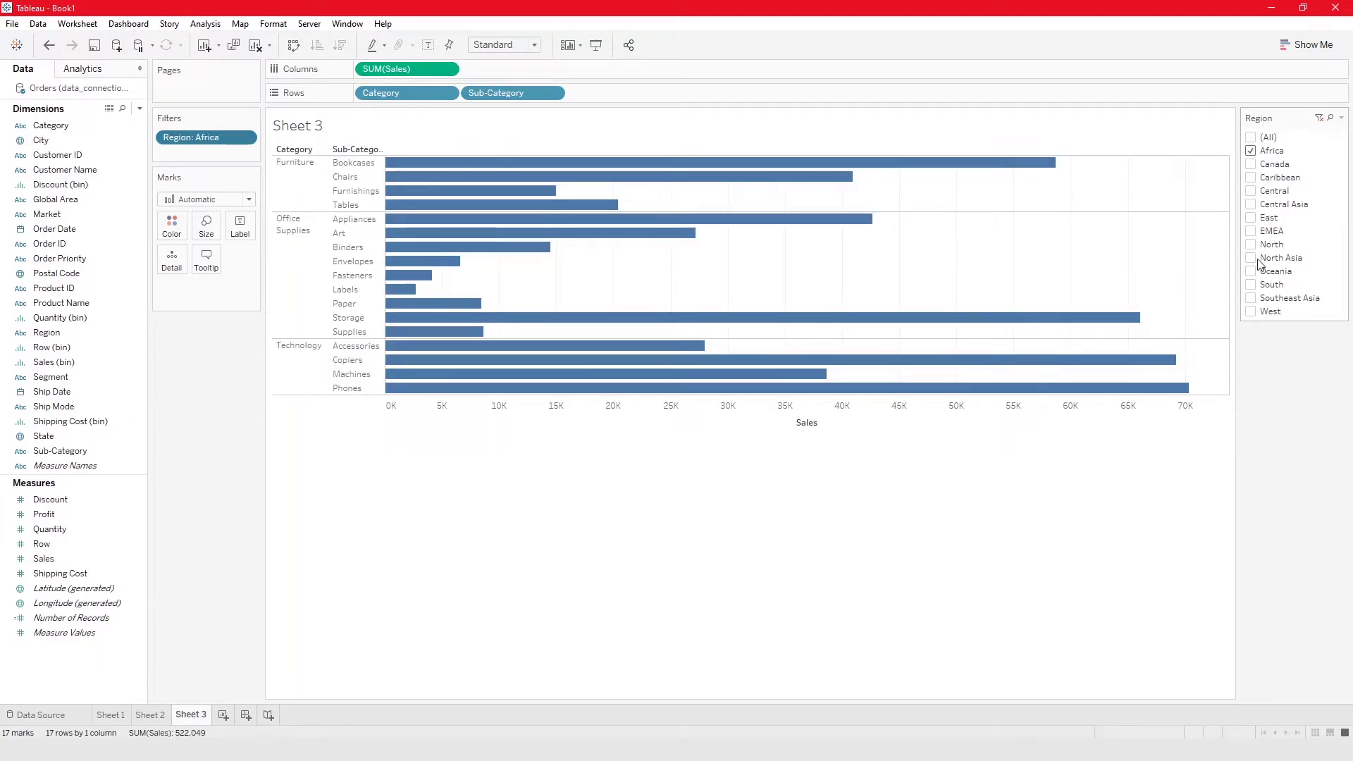
left_click(1250, 285)
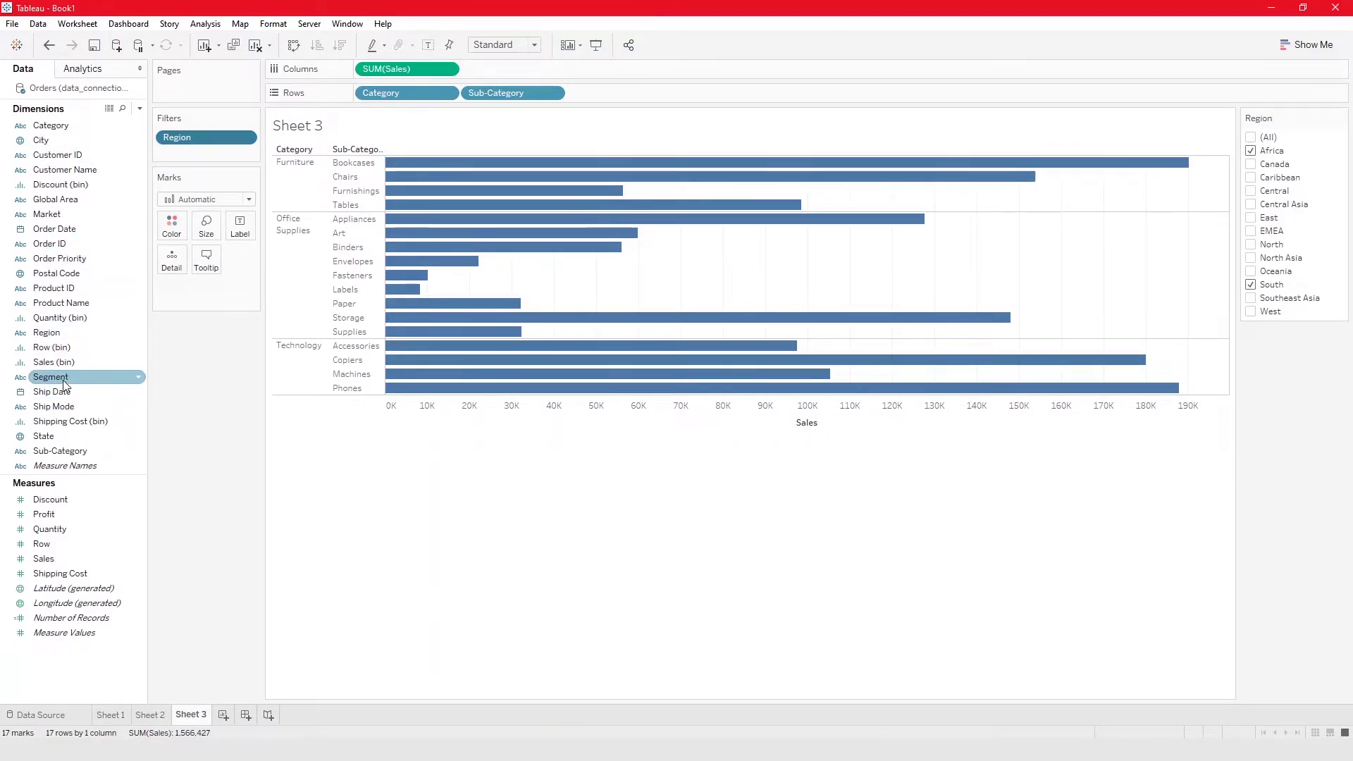
Colour the bars by Region and add East and Caribbean to the Region filter.
left_click_drag(54, 334, 178, 234)
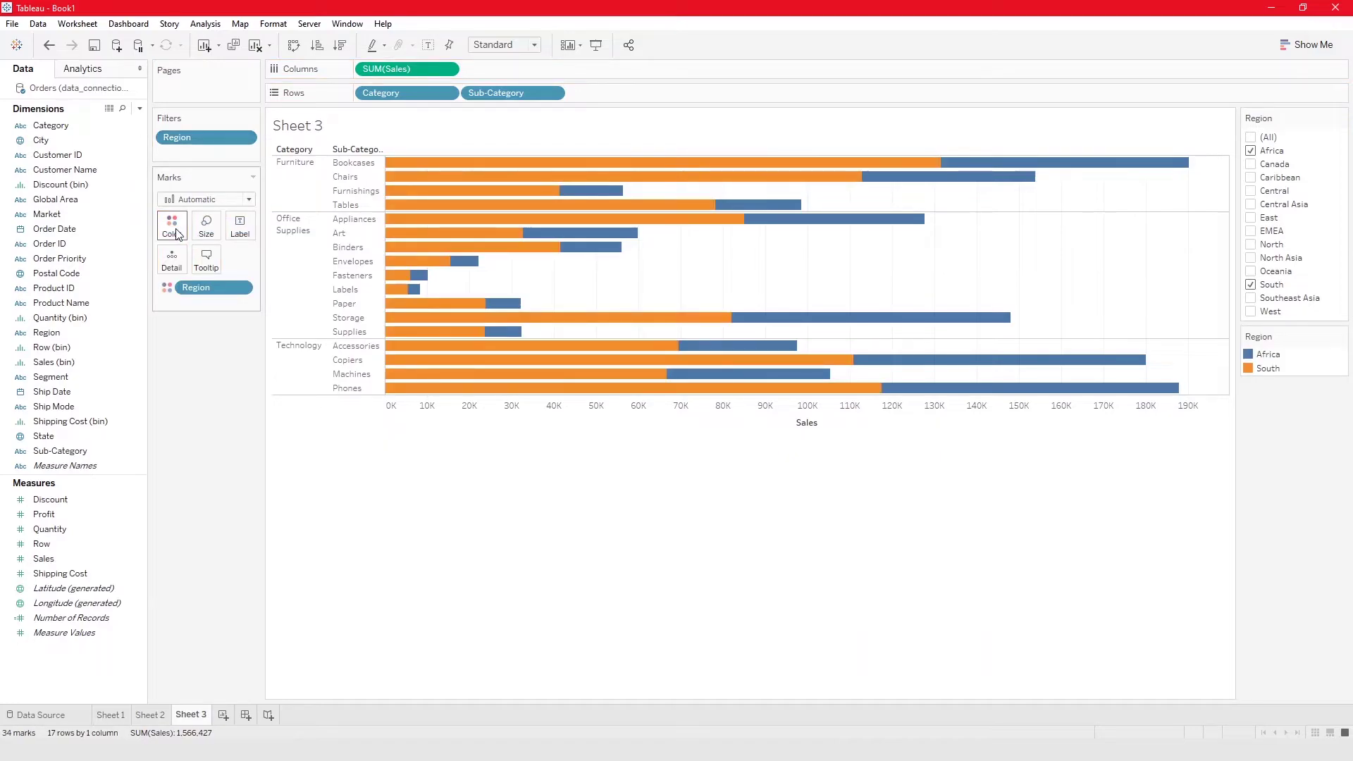
left_click(1252, 218)
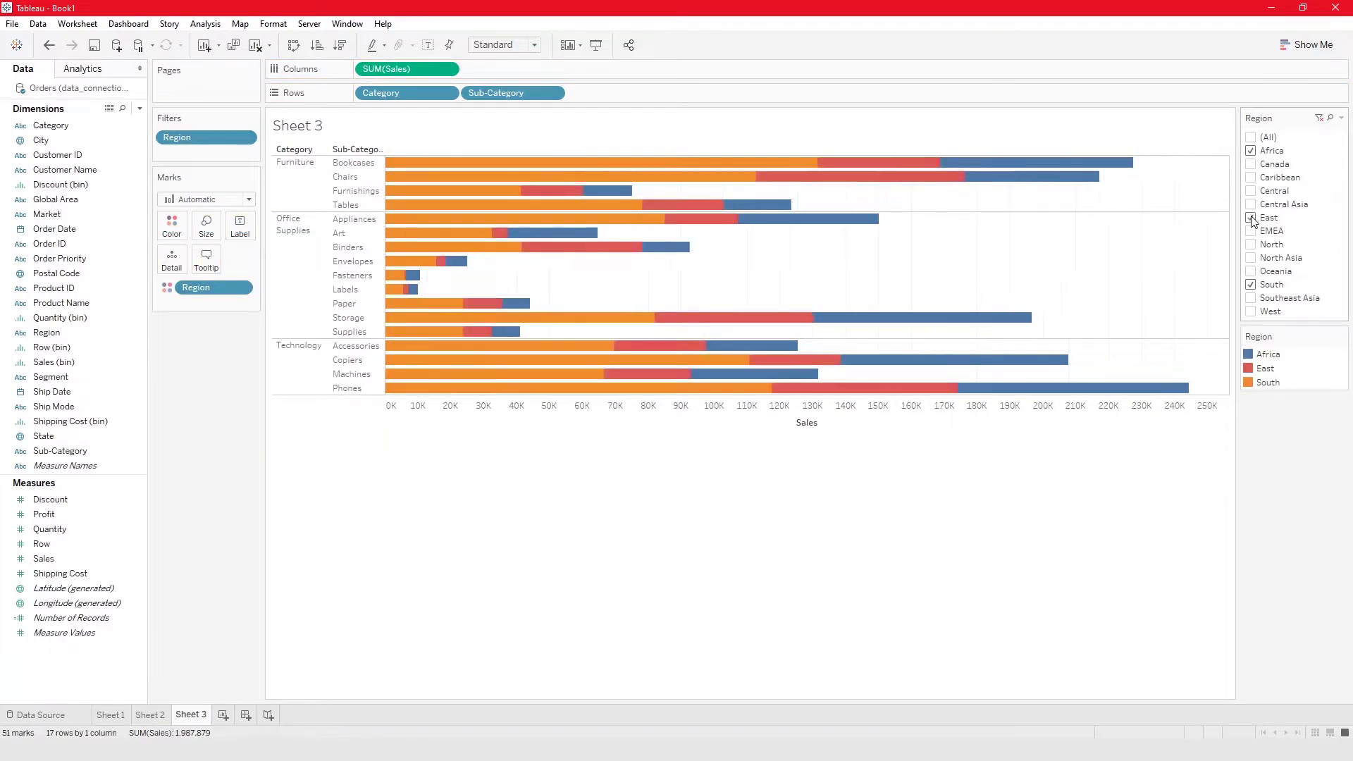
left_click(1252, 178)
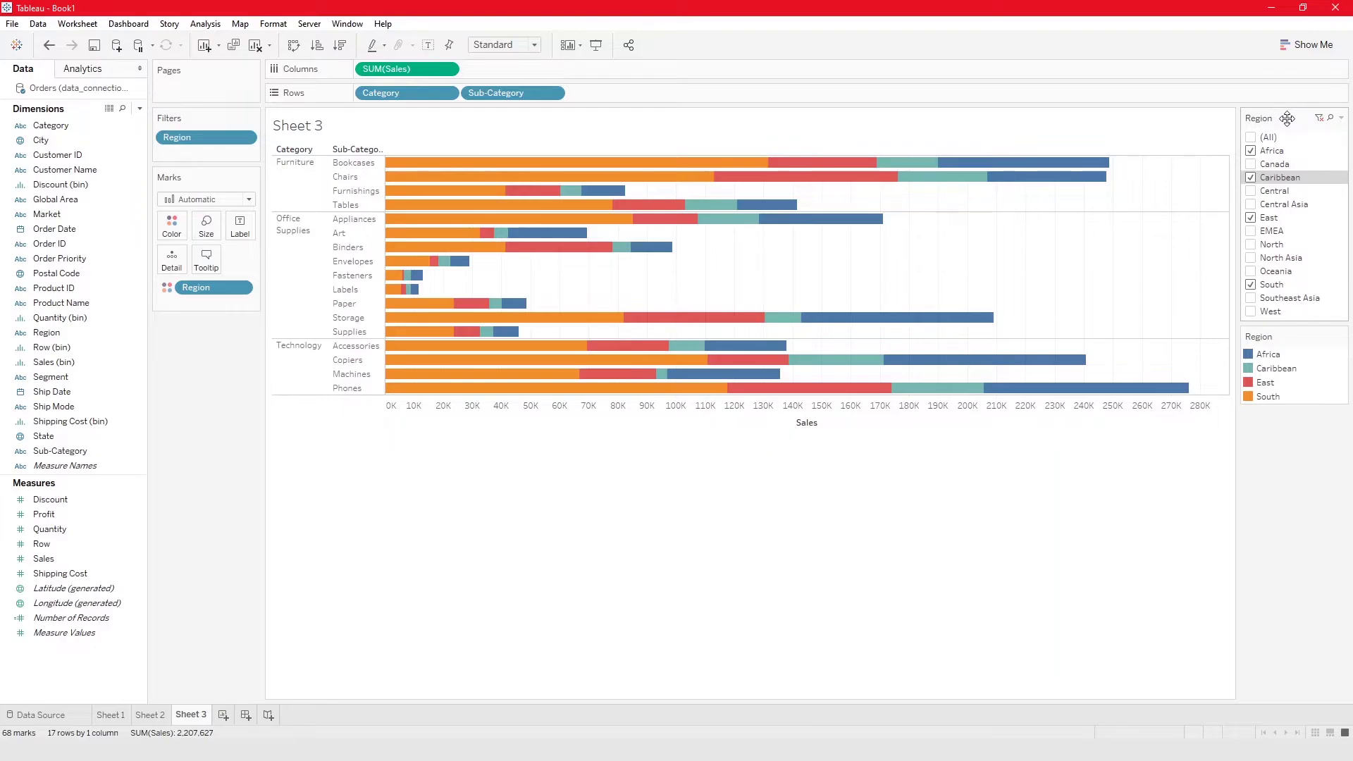
left_click(1341, 117)
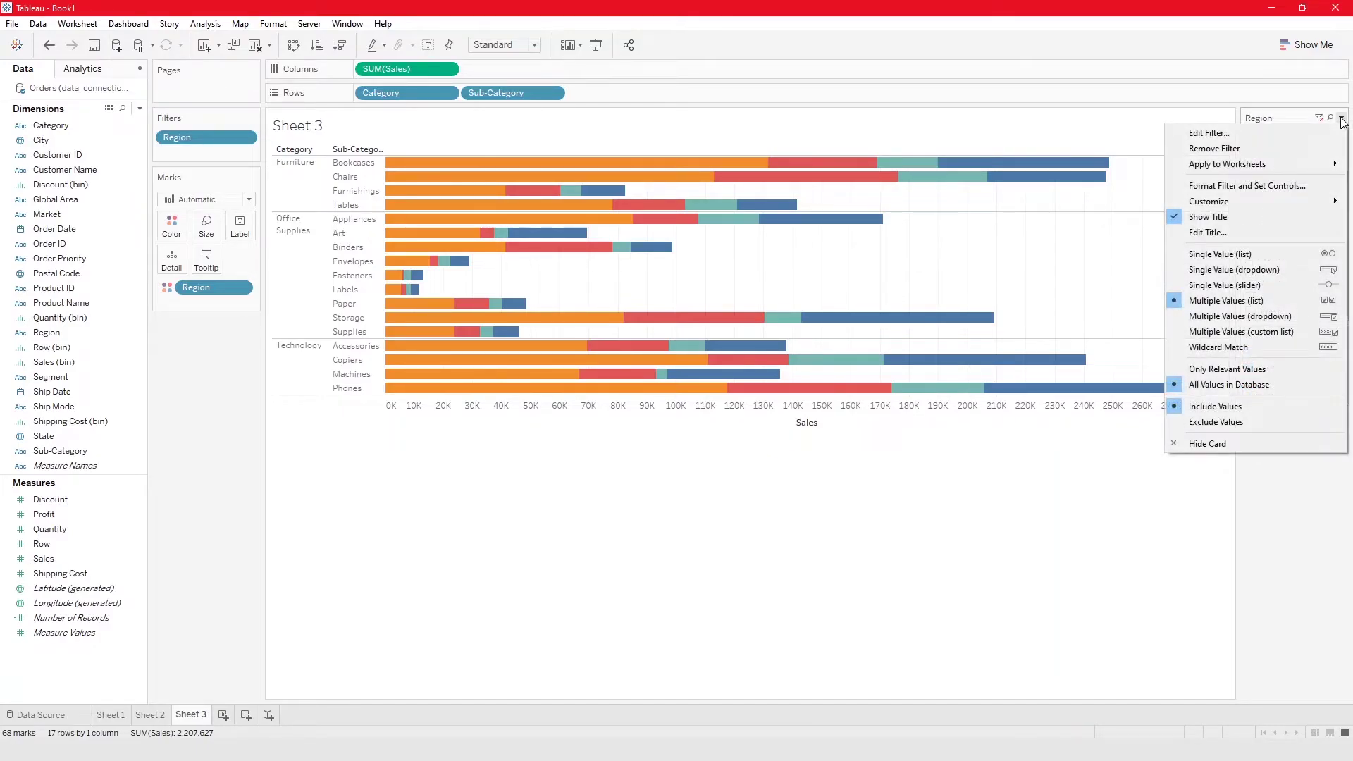
Change the Region filter card's title from Region to 'Sales by Region'.
left_click(1285, 235)
left_click_drag(525, 309, 479, 308)
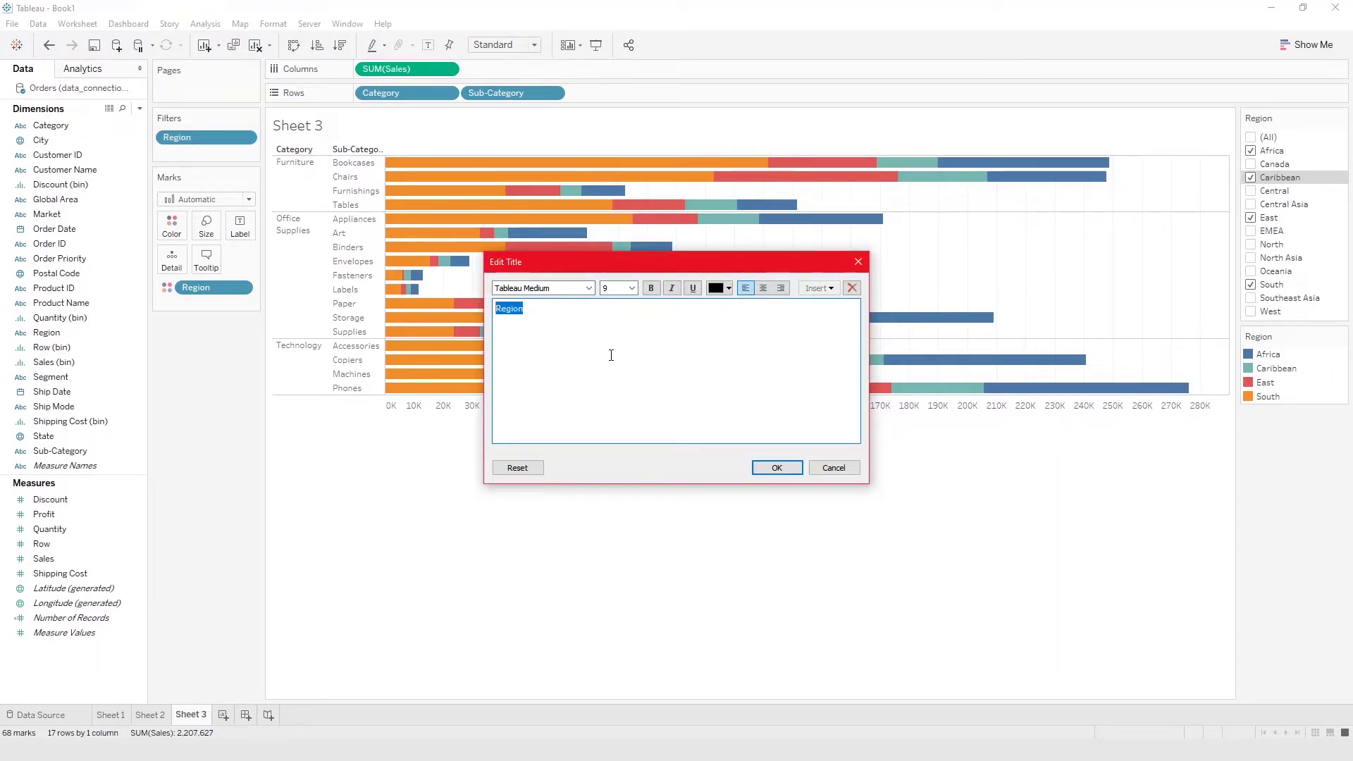
type("Sales by Re")
left_click(776, 468)
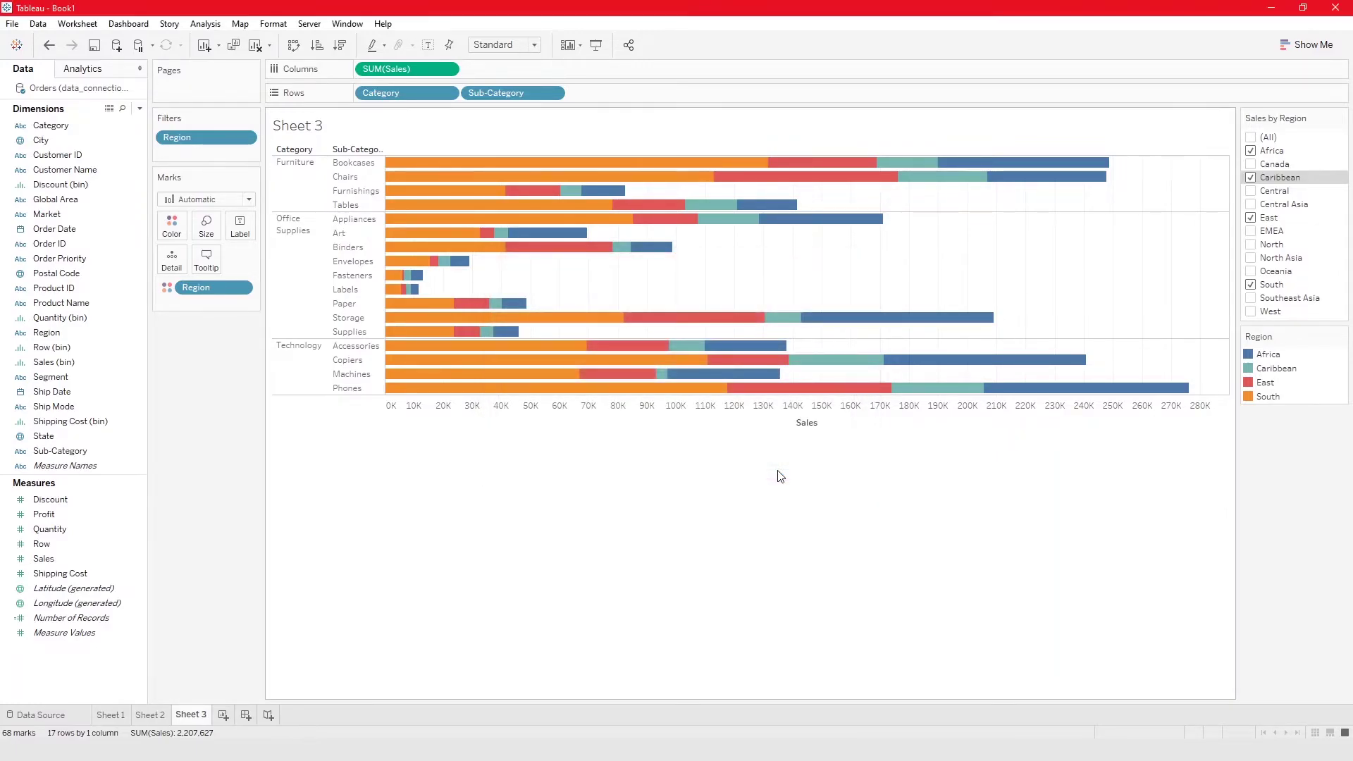
left_click(1340, 117)
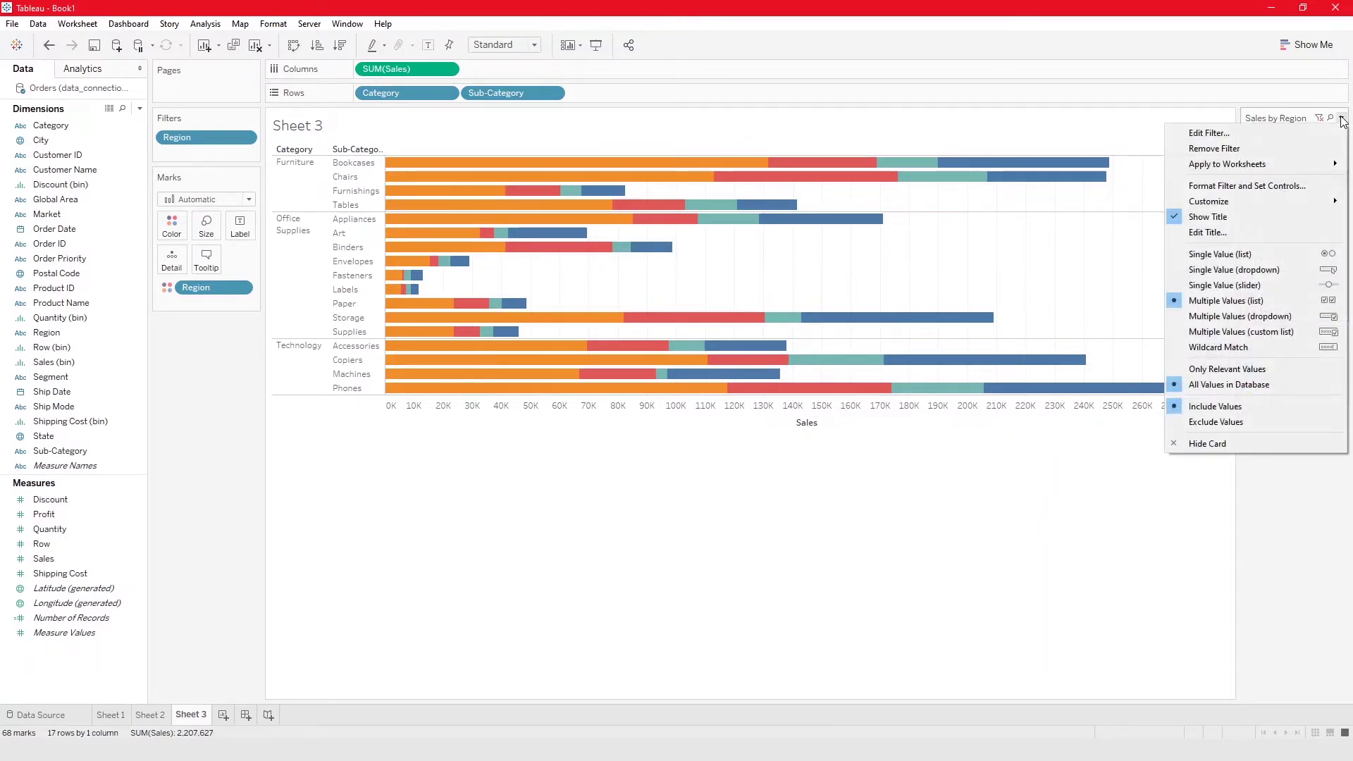
left_click(1234, 223)
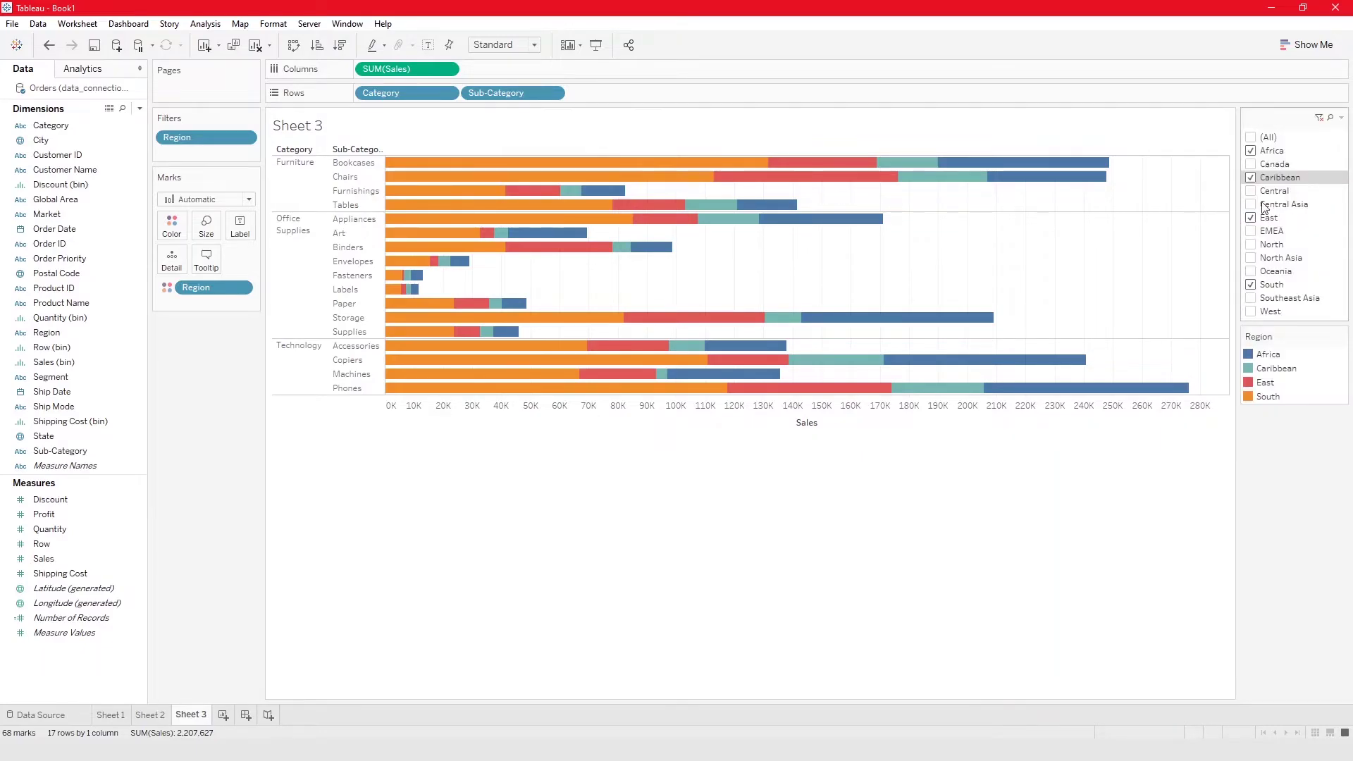
left_click(1341, 118)
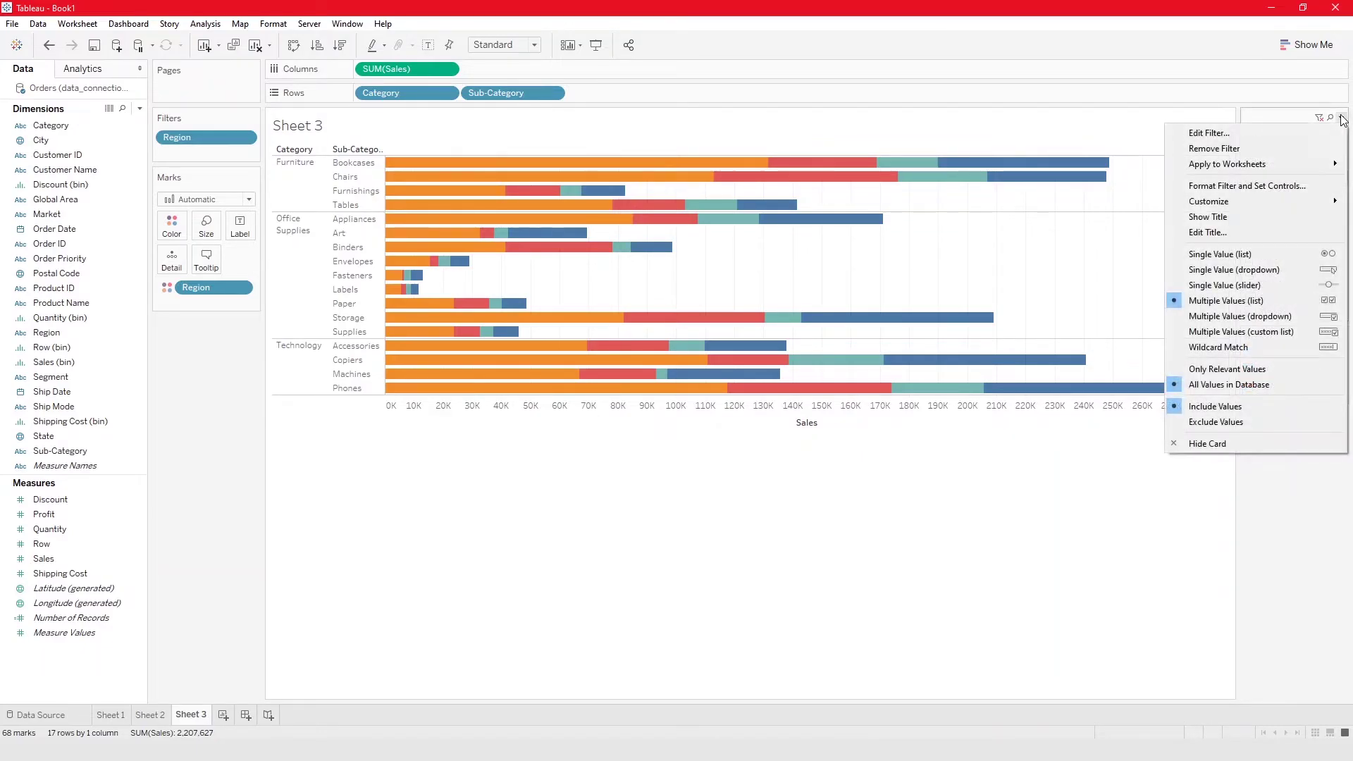
left_click(1240, 218)
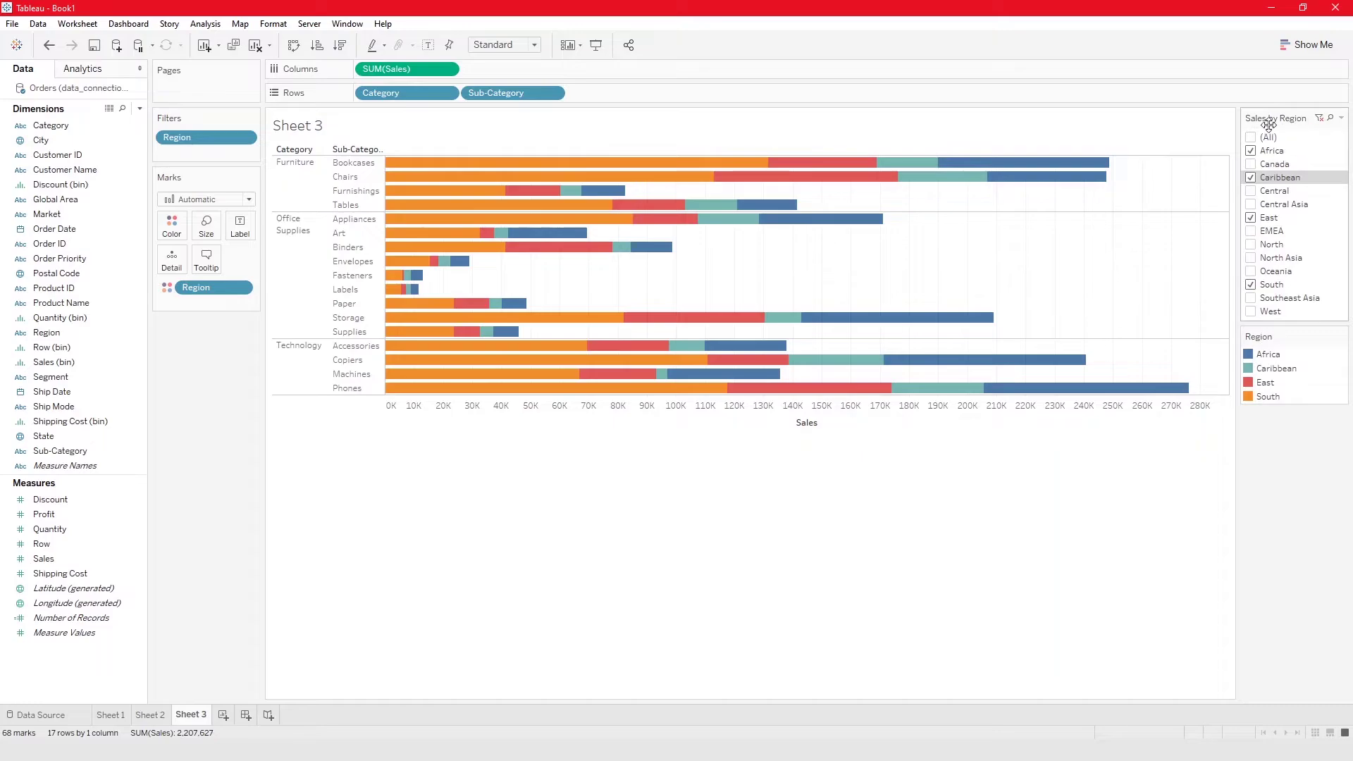
left_click(1341, 118)
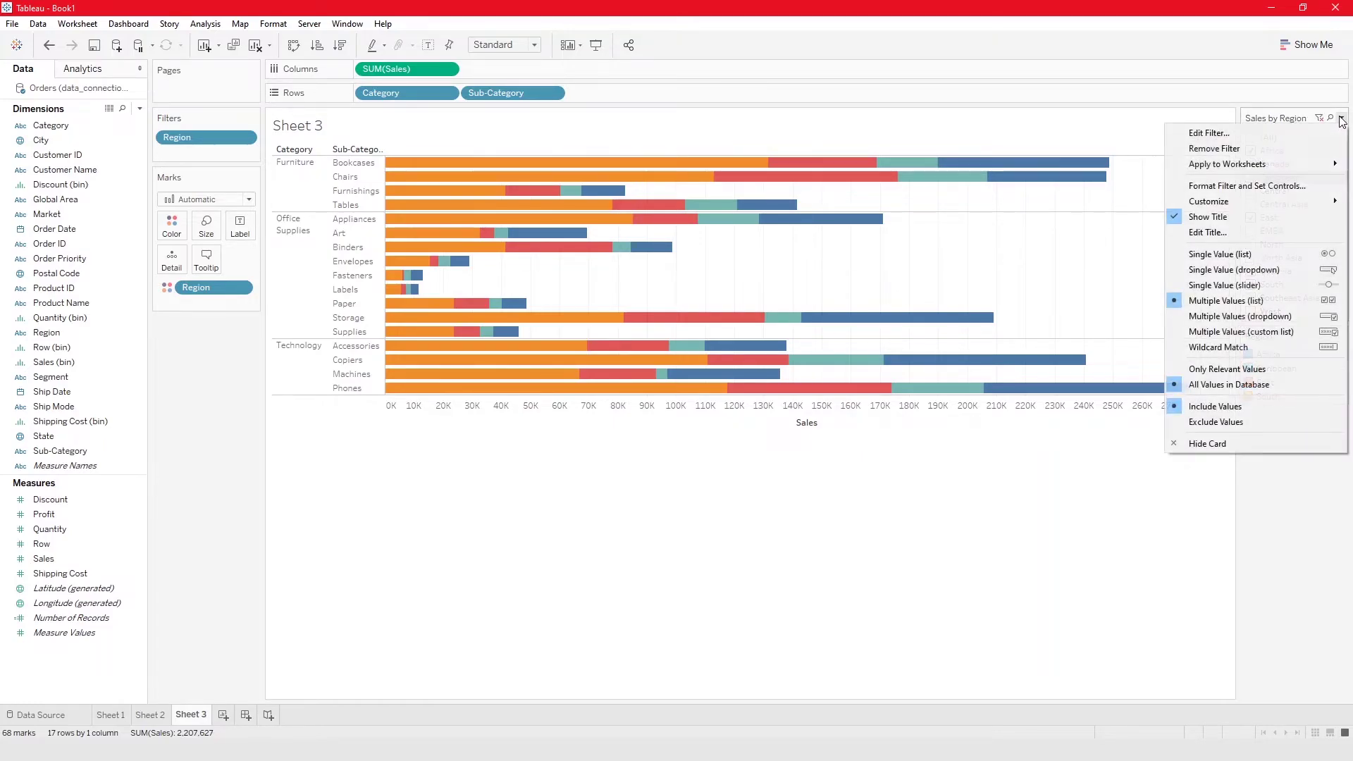
Make the card a single-value list, try East, Oceania, South and West, then choose (All).
left_click(1252, 255)
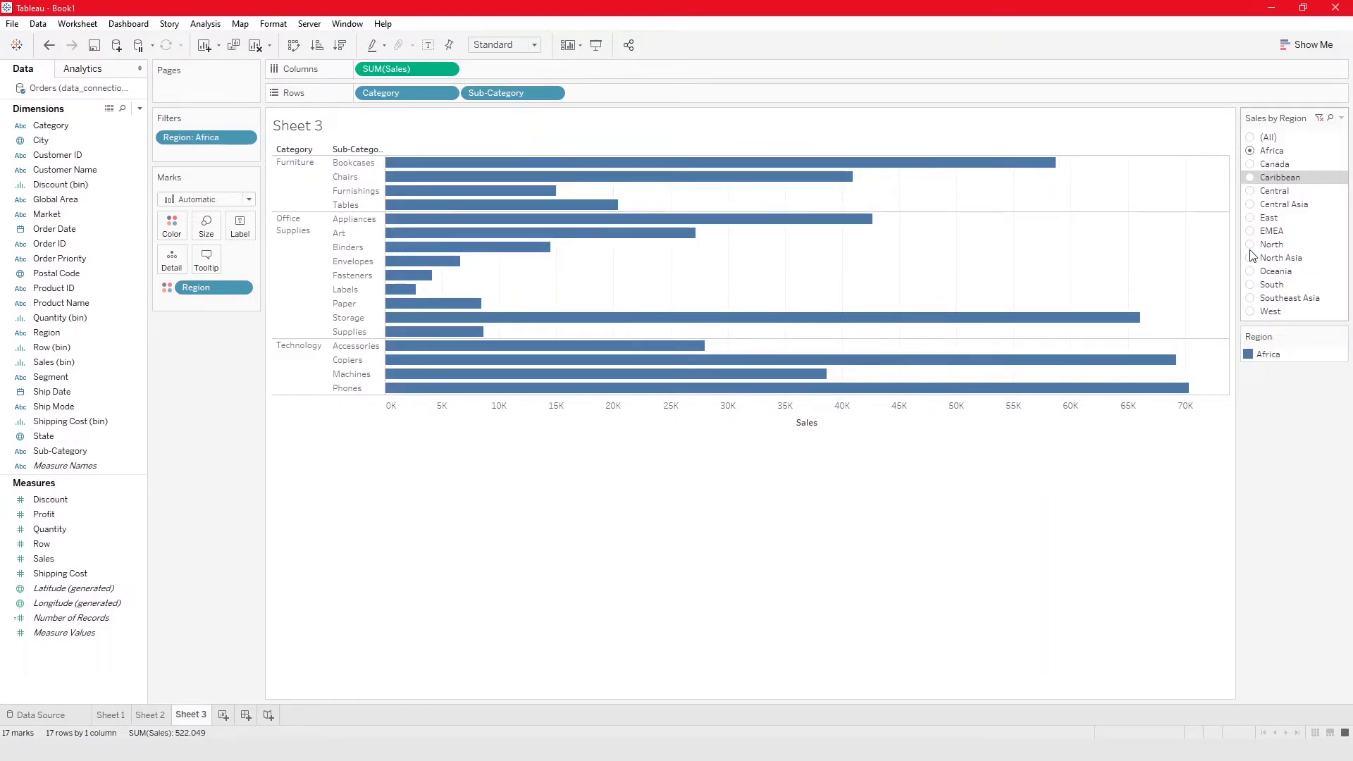
left_click(1252, 218)
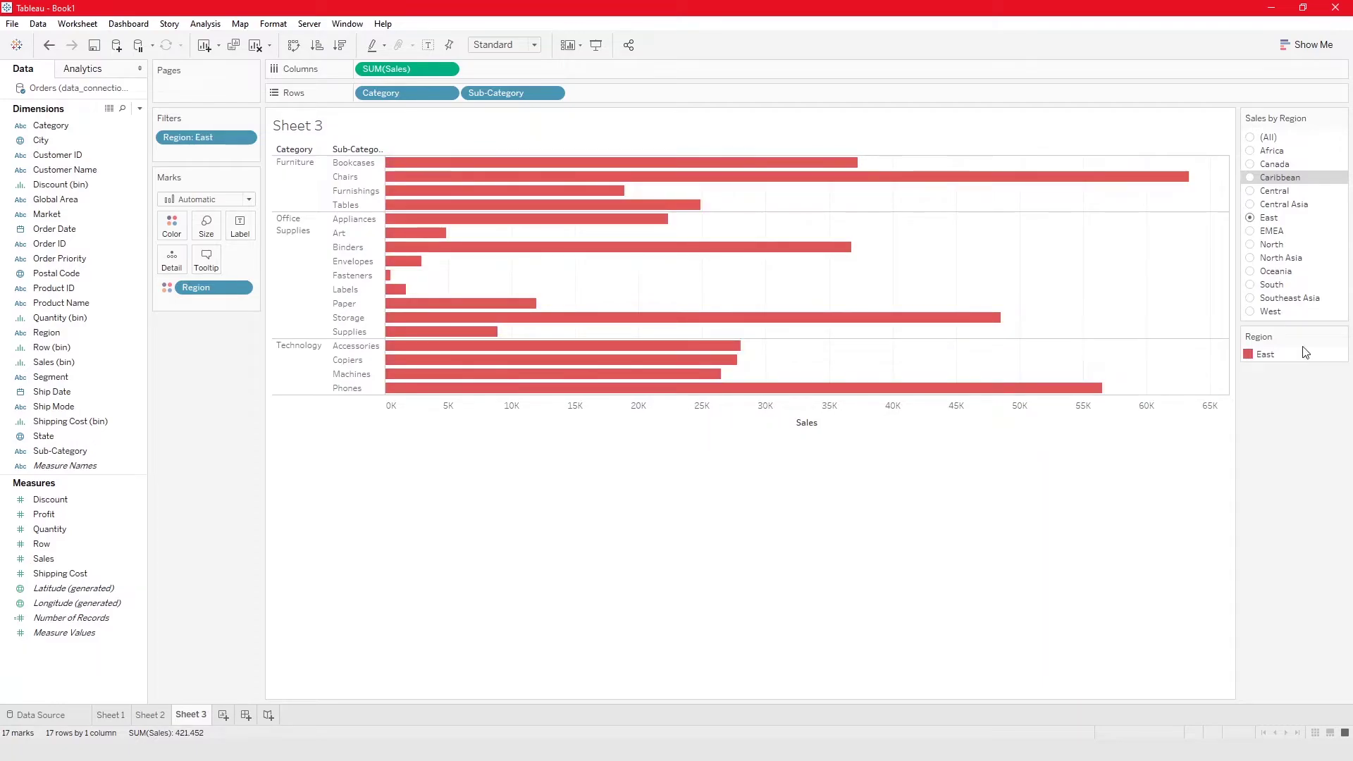
left_click(1251, 272)
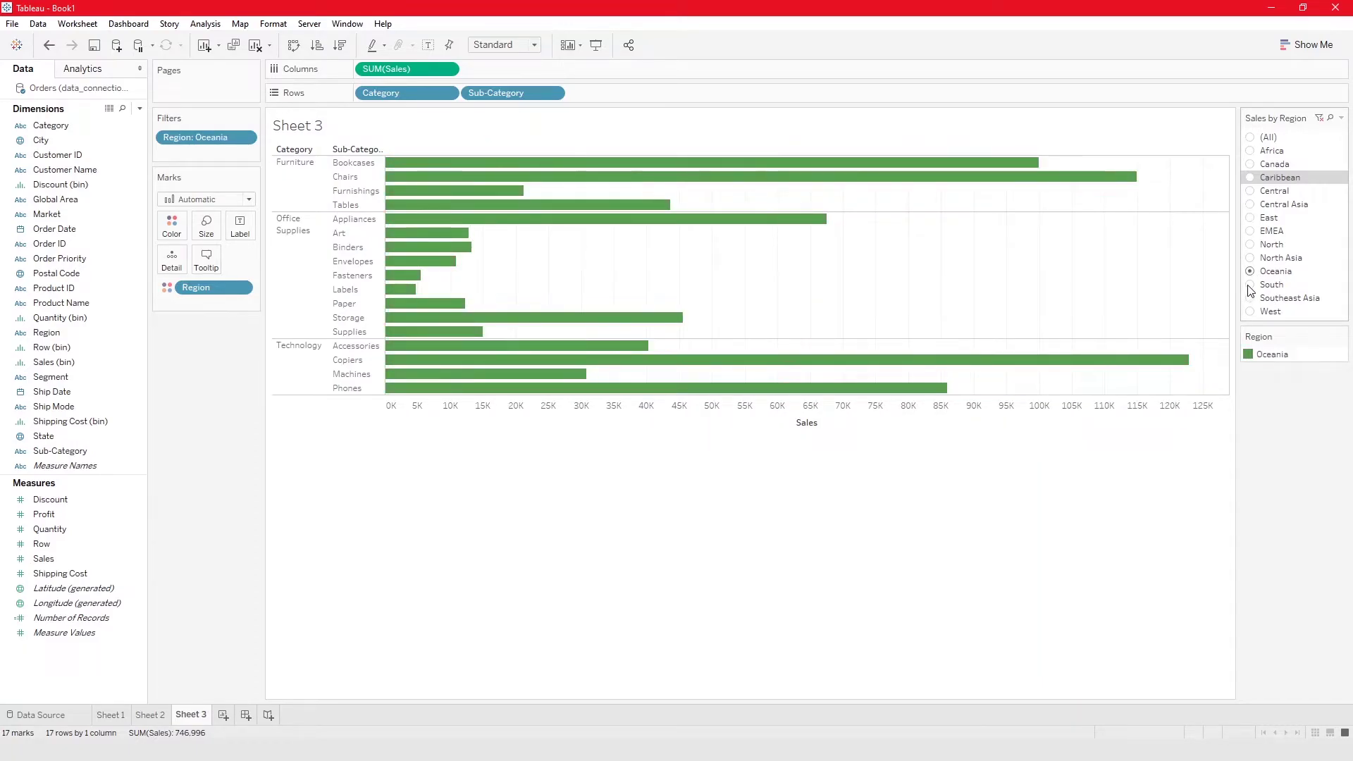
left_click(1251, 285)
left_click(1251, 312)
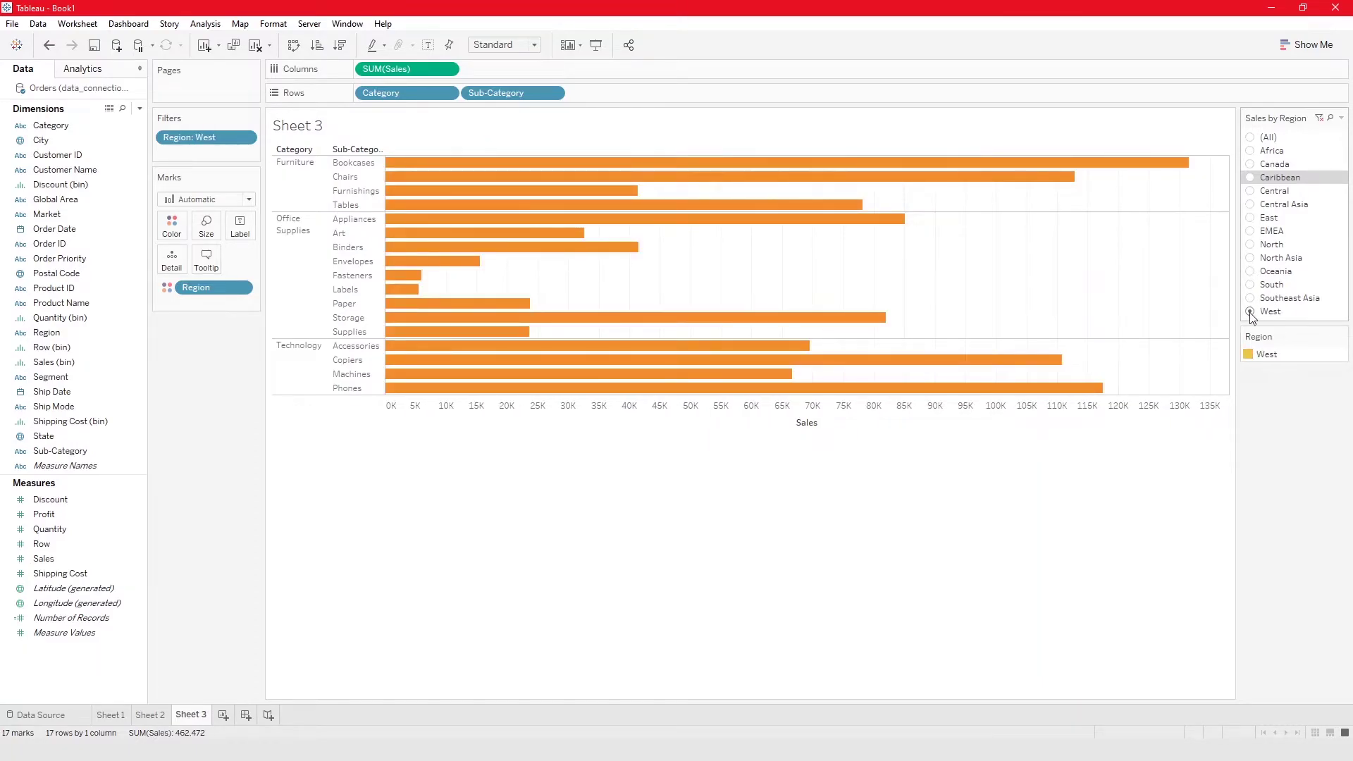
left_click(1250, 139)
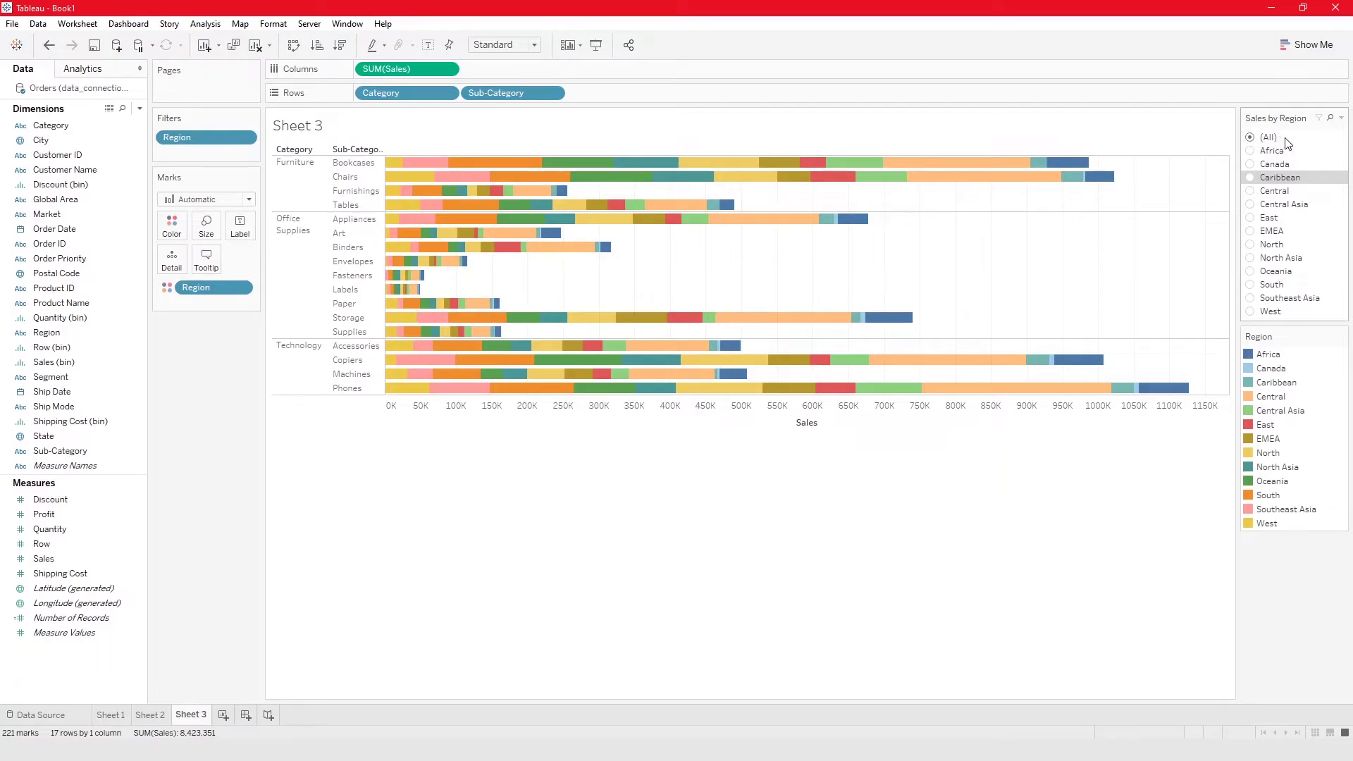
Turn off Show "All" Value on the Sales by Region card.
left_click(1341, 119)
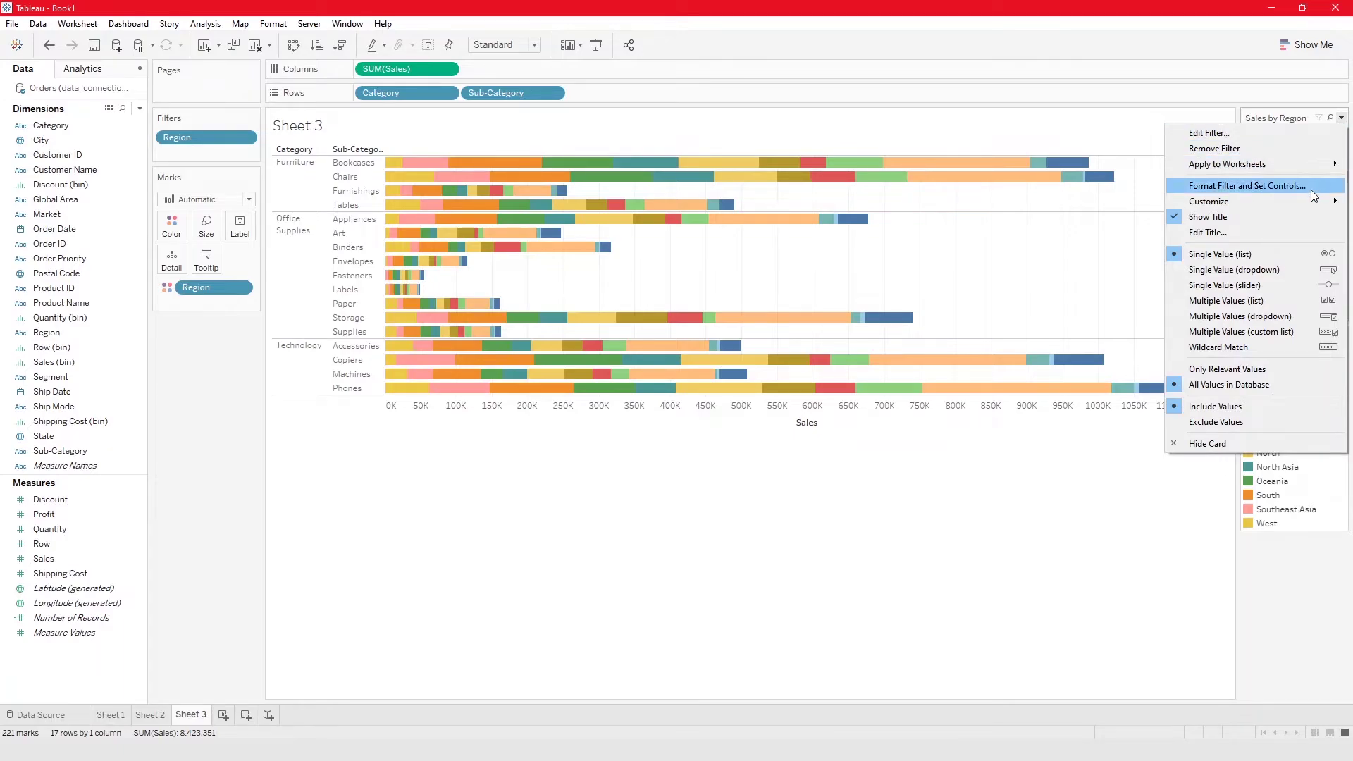
mouse_move(1279, 204)
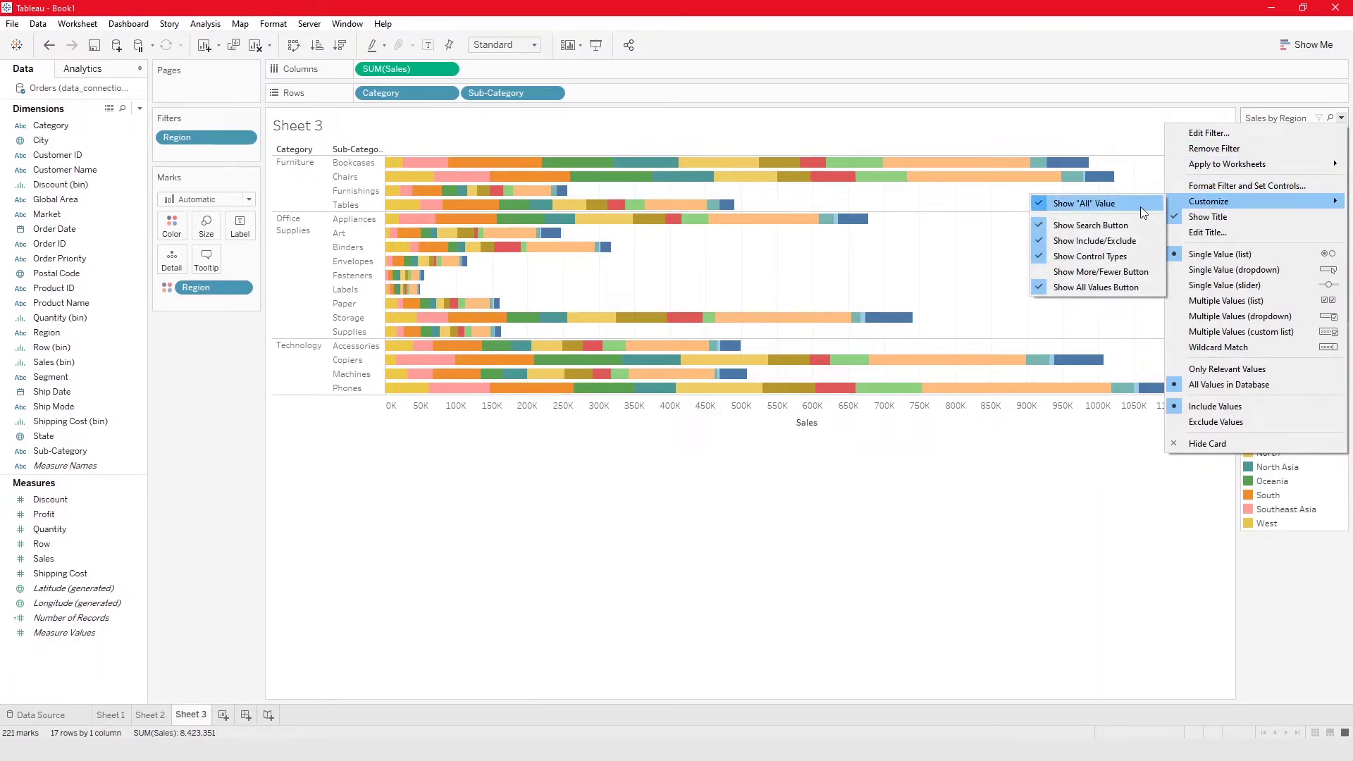
left_click(1114, 204)
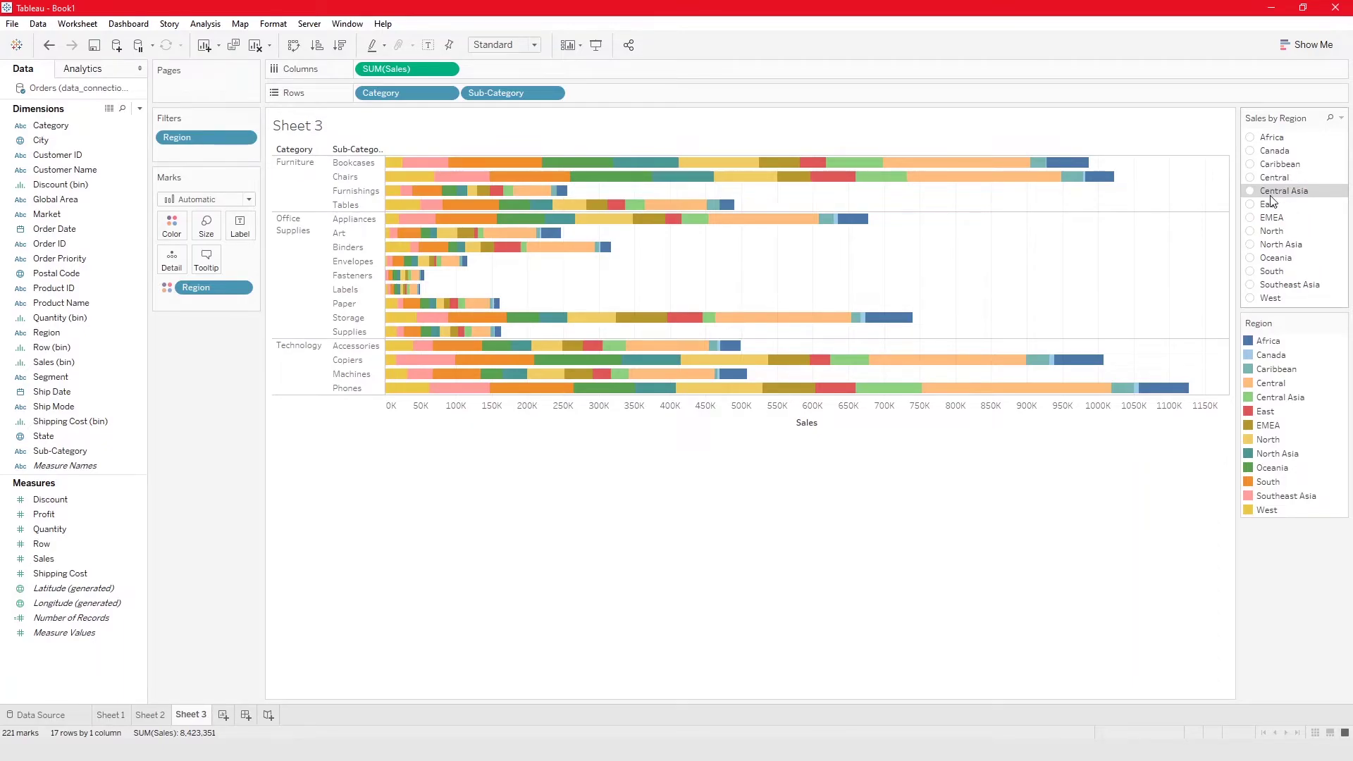
Search the card for 'ocea', select only Oceania, then clear the search.
left_click(1330, 119)
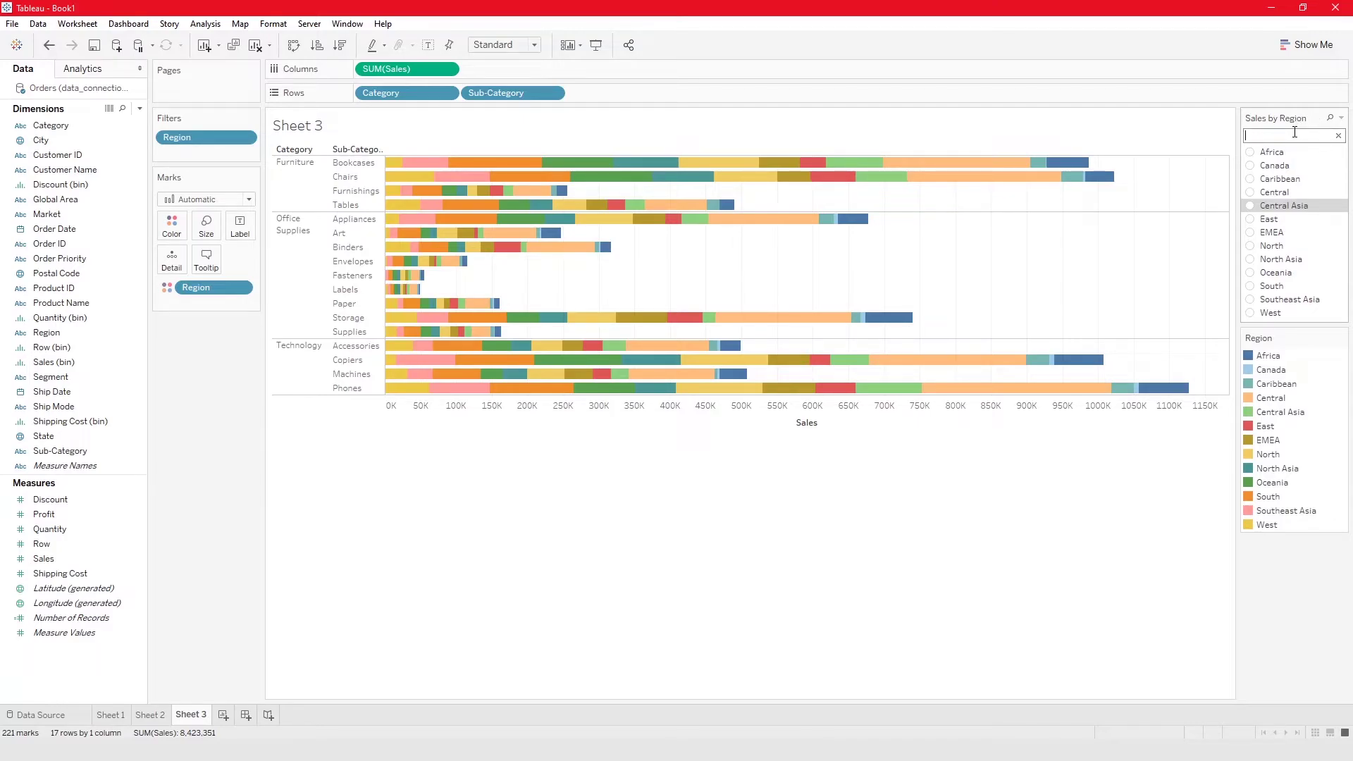
type("ocea")
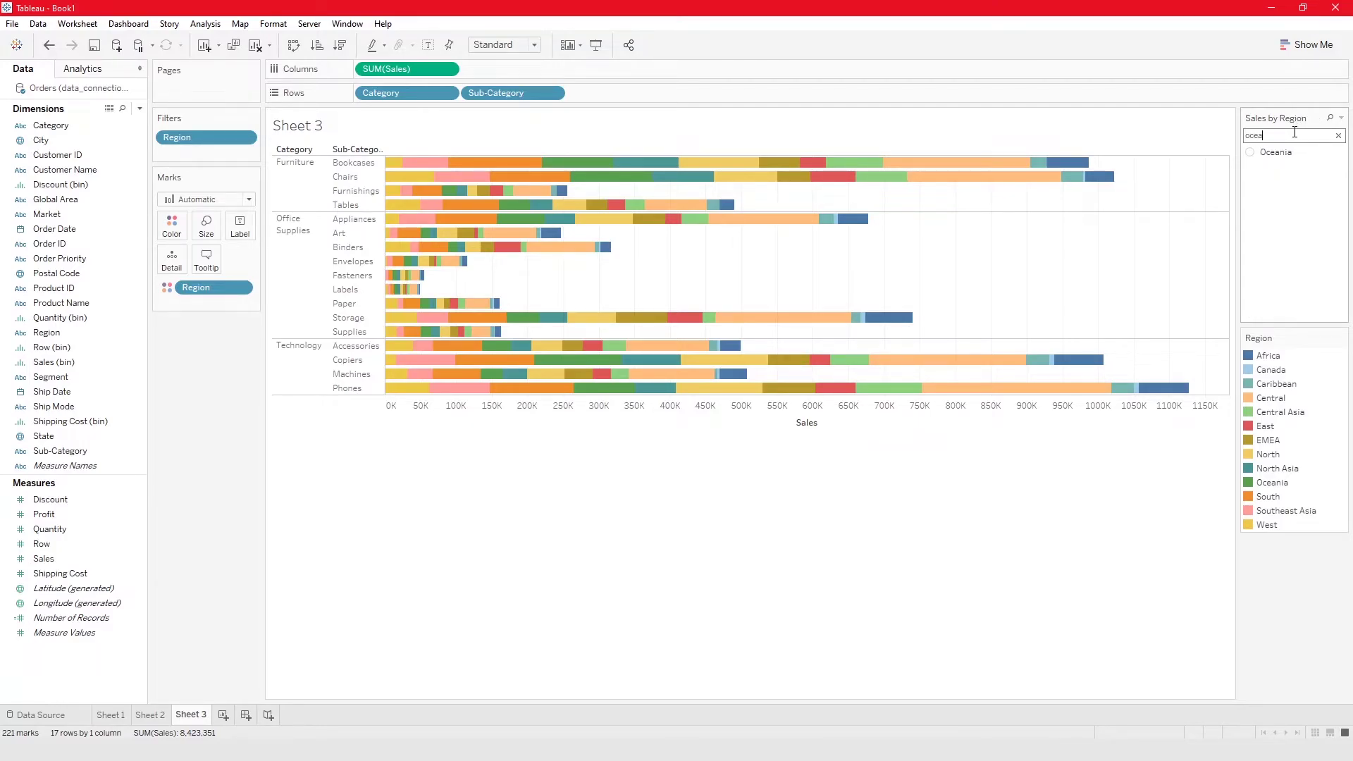
left_click(1251, 152)
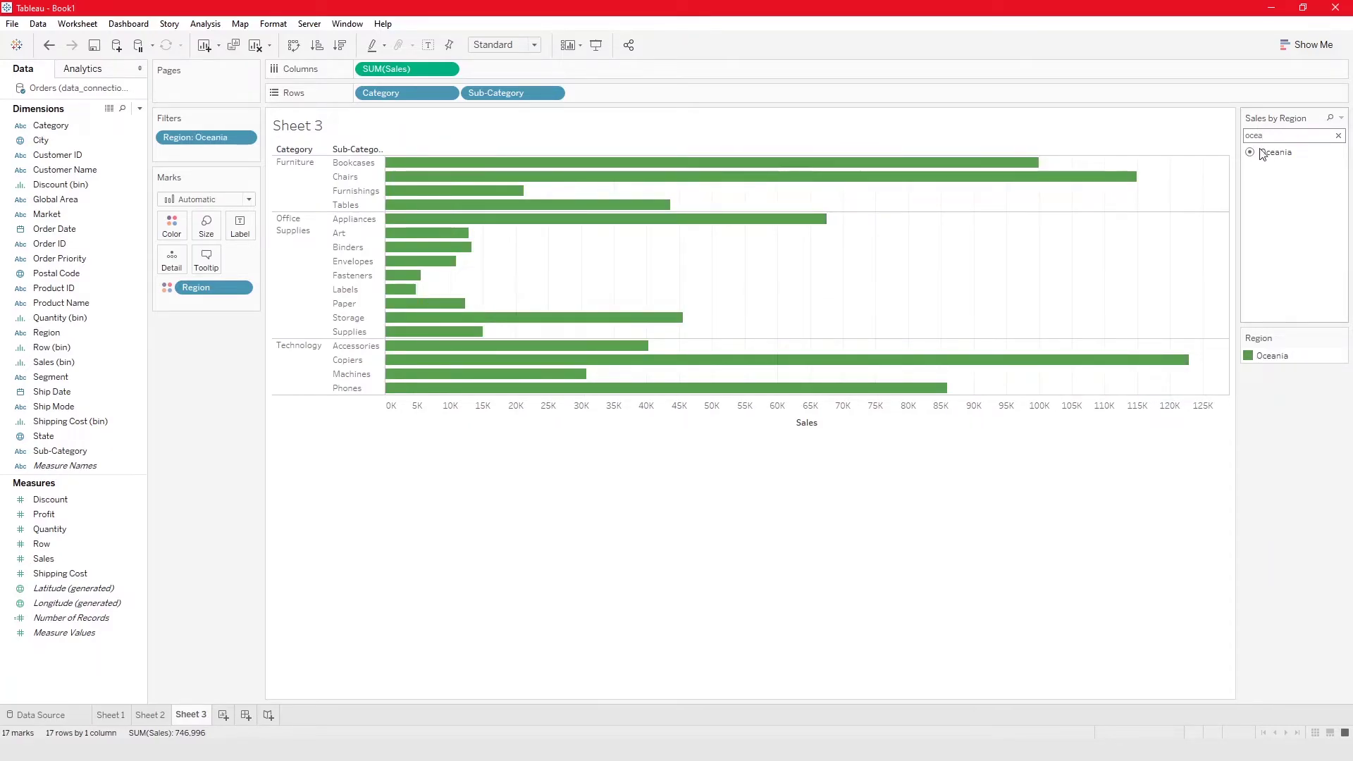
left_click(1338, 136)
left_click(1338, 120)
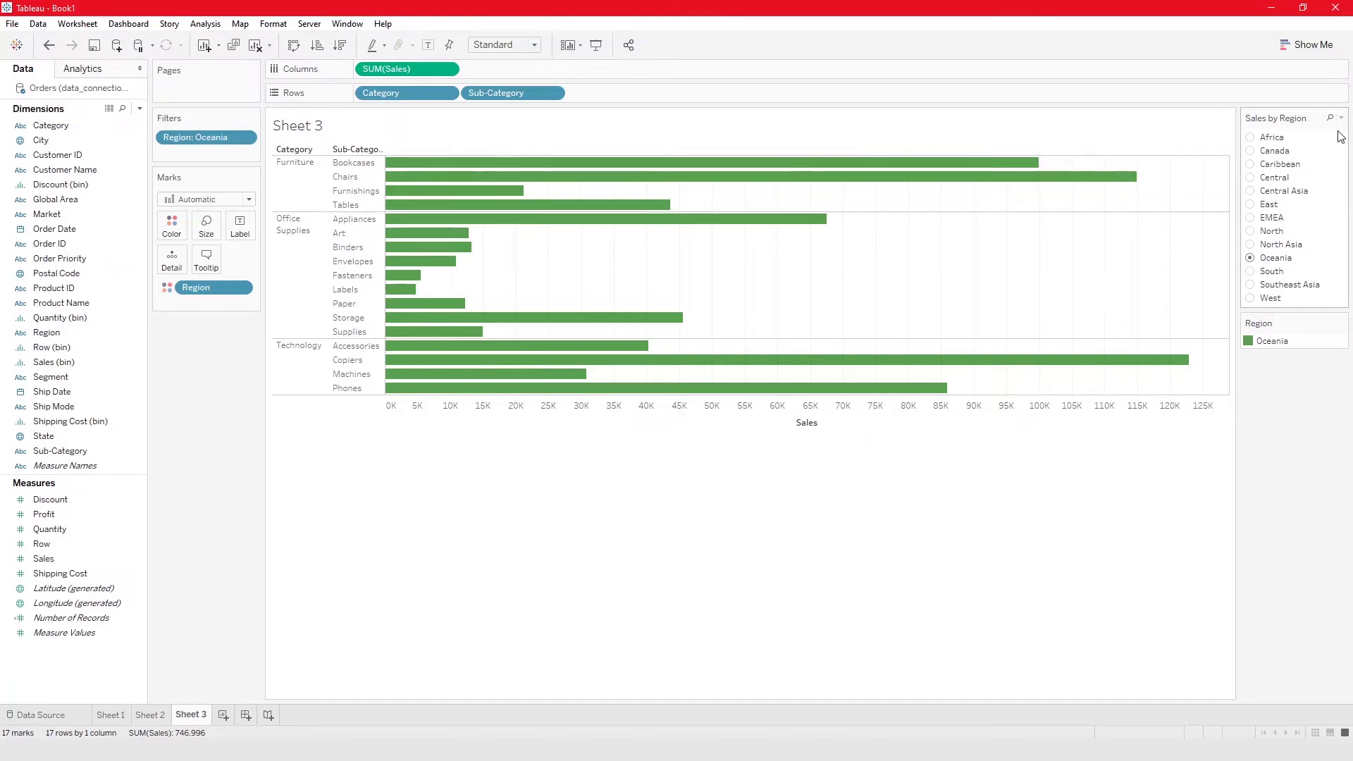
Turn off the card's Show Search Button and turn Show "All" Value back on.
left_click(1340, 119)
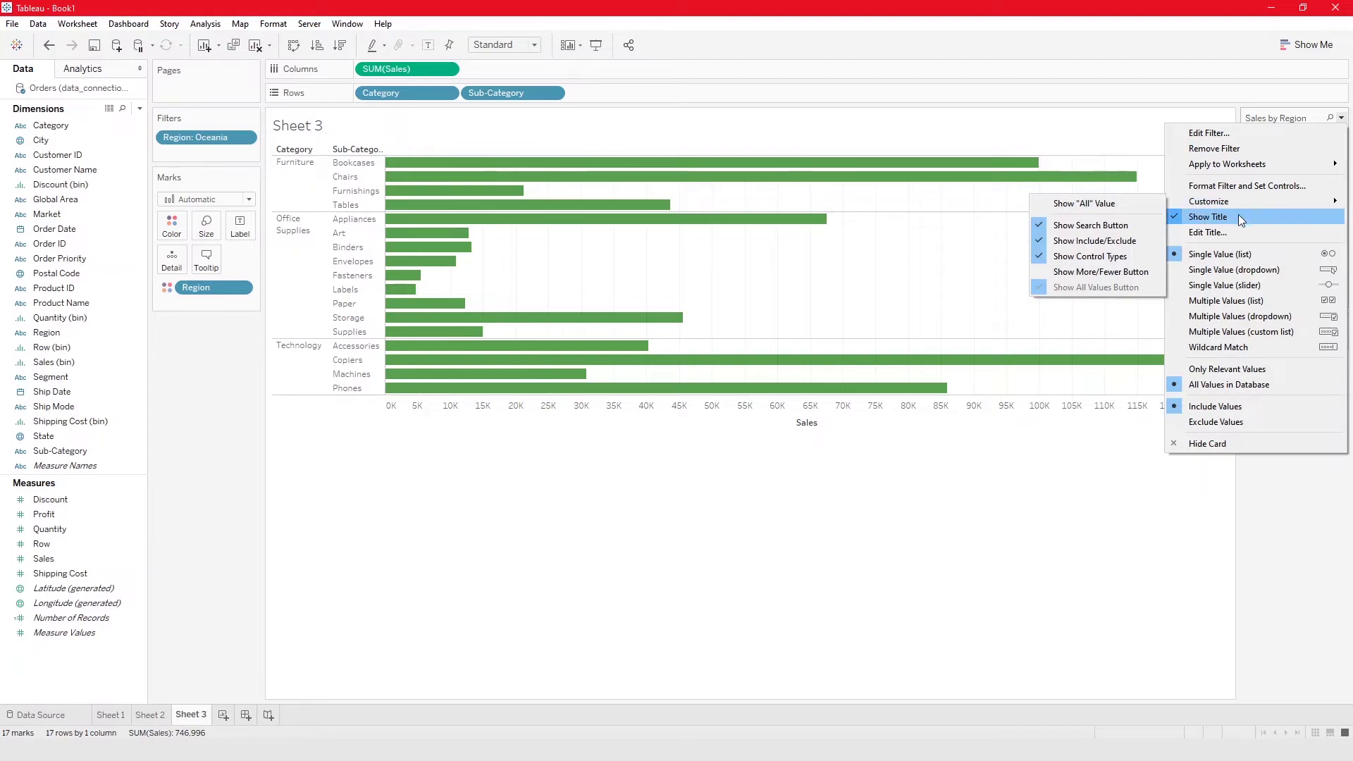
mouse_move(1215, 202)
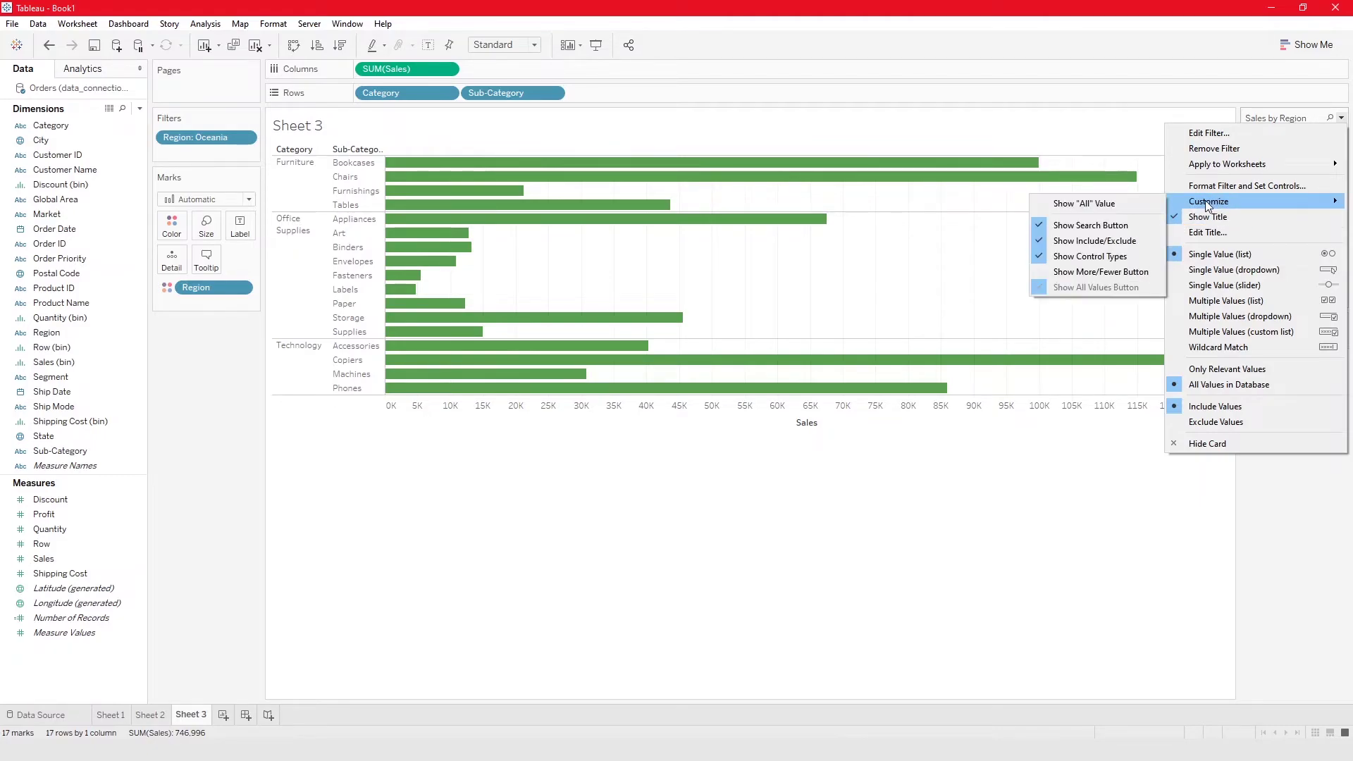
left_click(1116, 225)
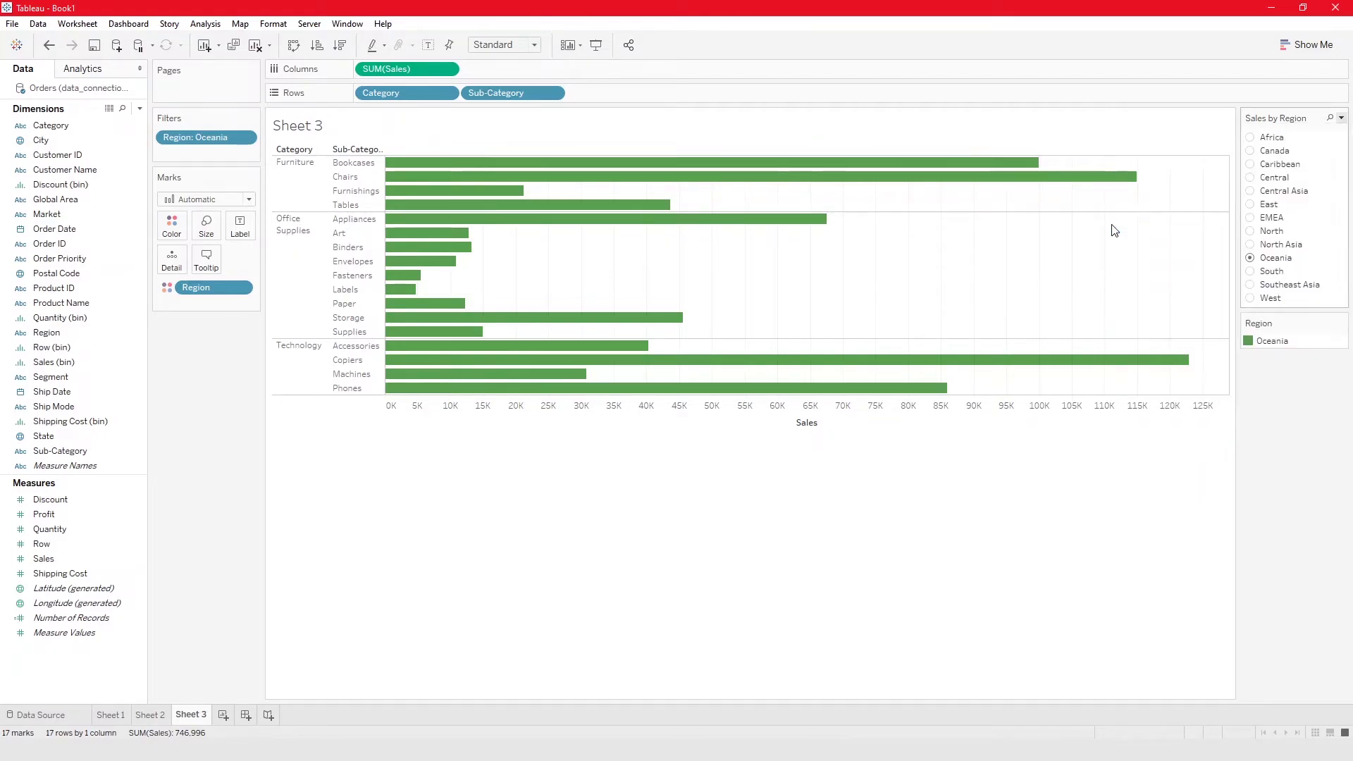
left_click(1341, 118)
mouse_move(1288, 199)
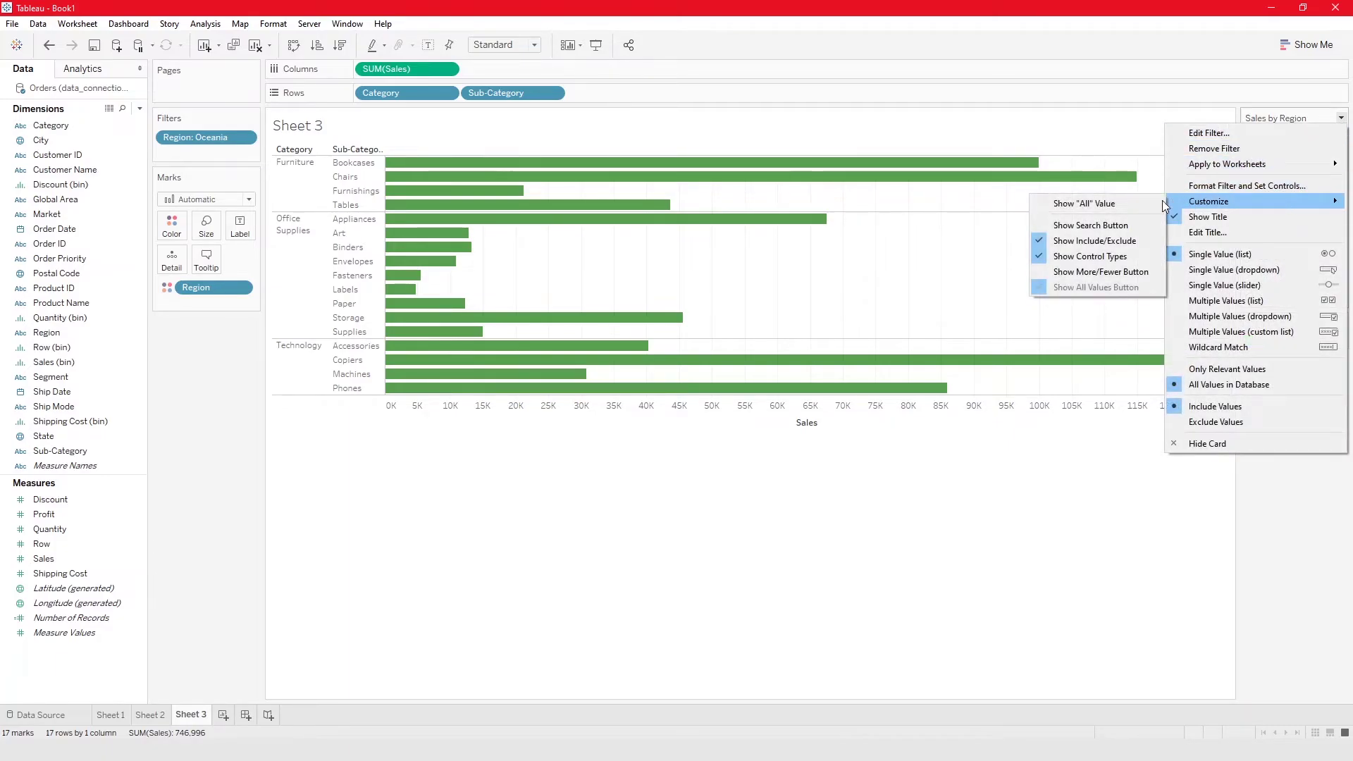
left_click(1122, 203)
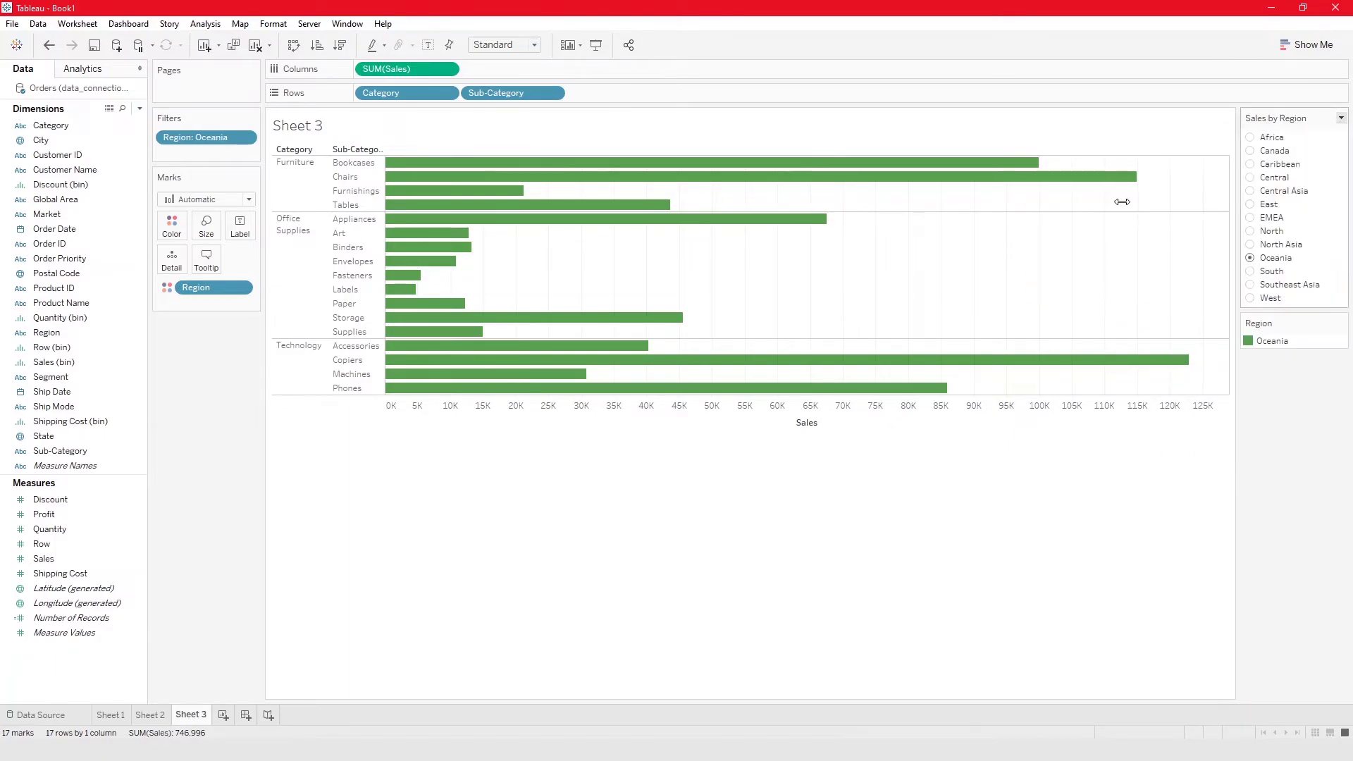
Switch the card to Single Value (dropdown) and select East.
left_click(1342, 119)
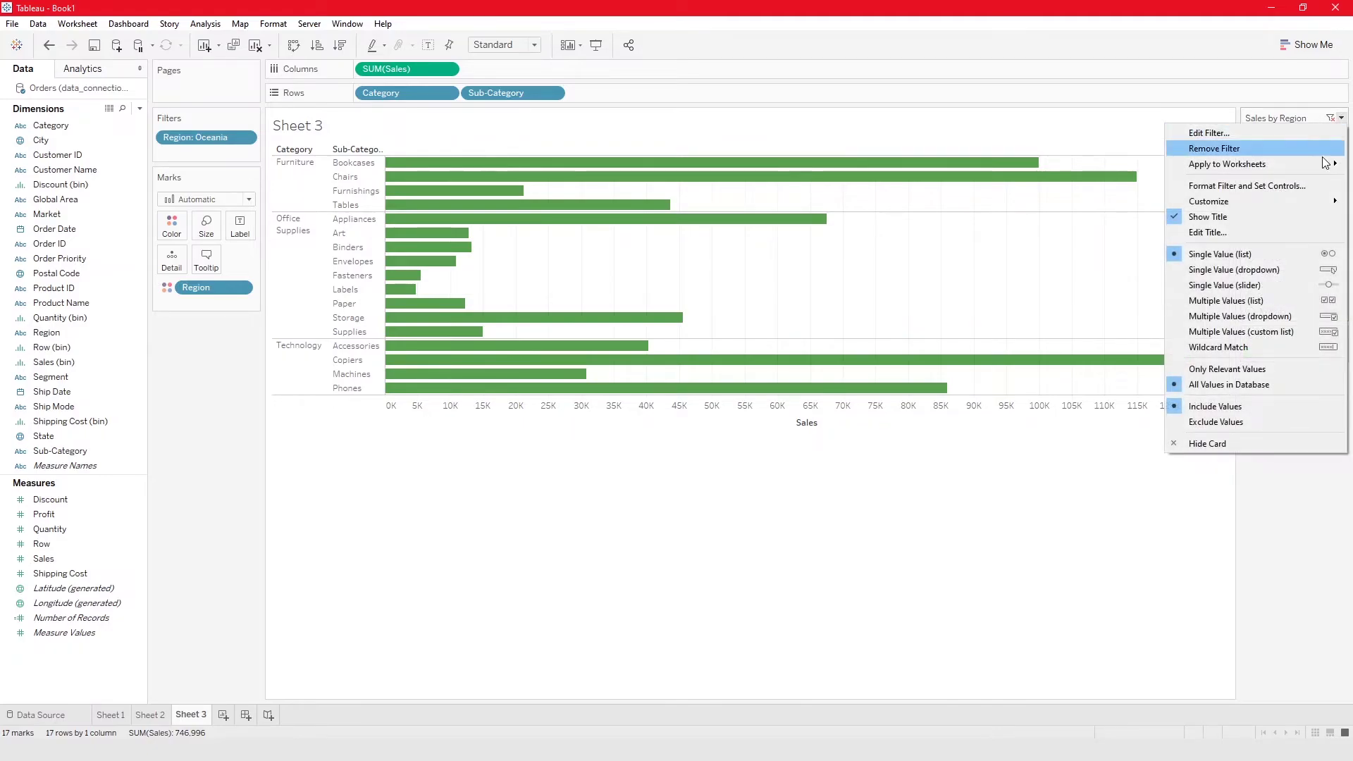
left_click(1271, 269)
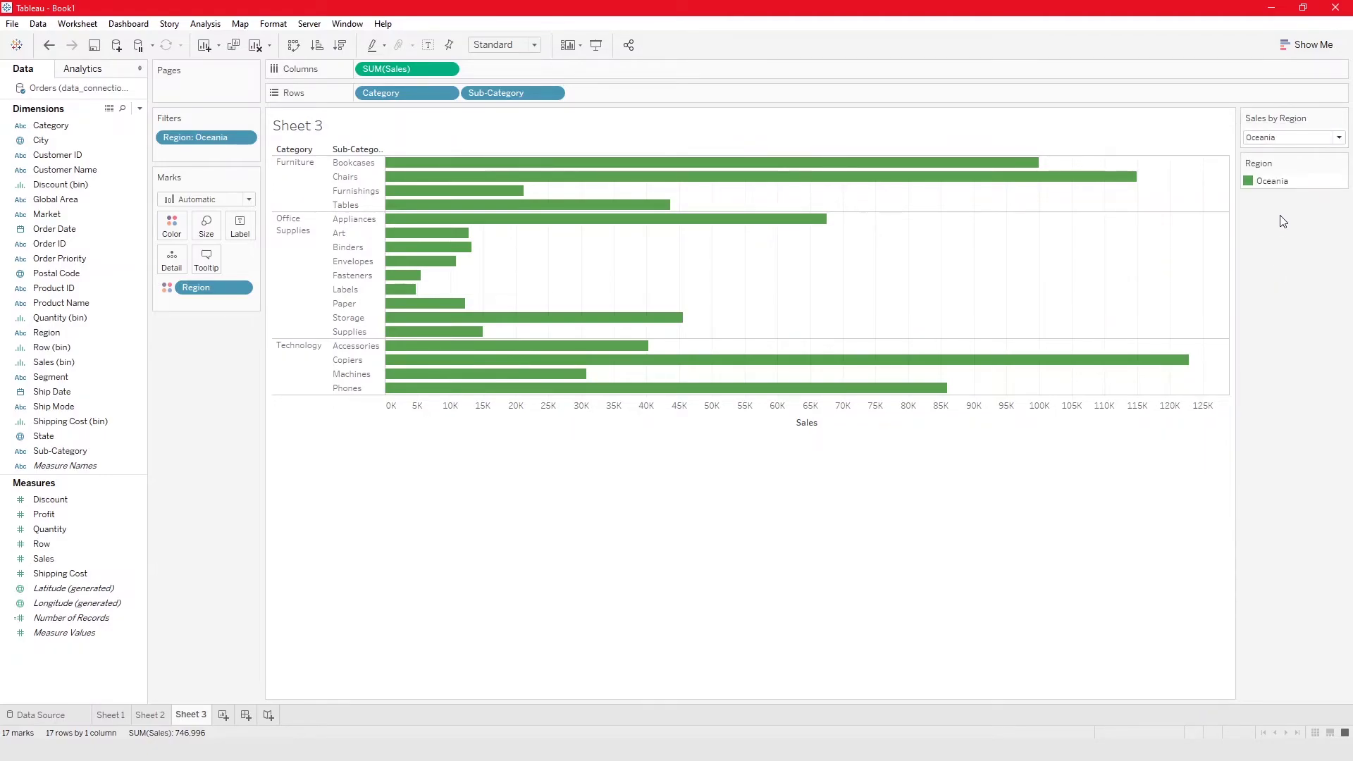
left_click(1268, 138)
left_click(1282, 262)
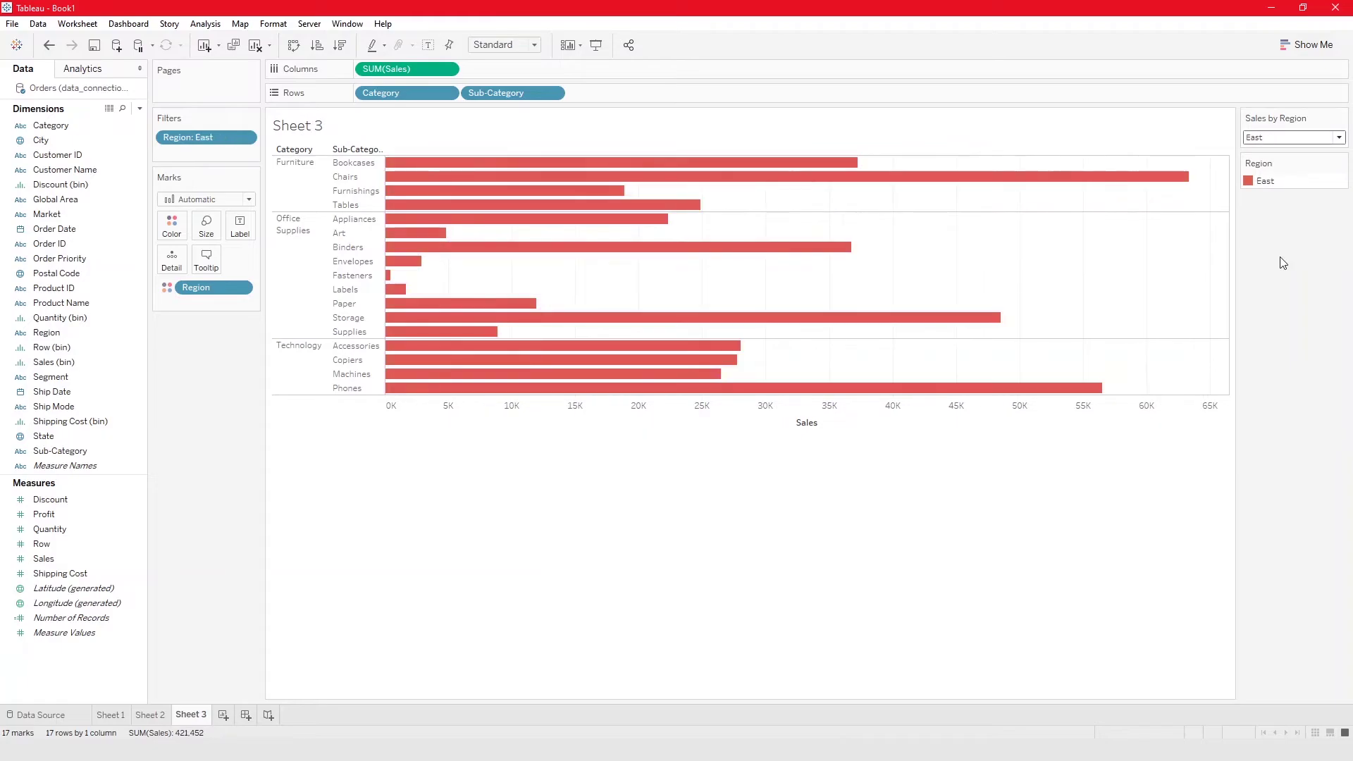
left_click(1268, 138)
left_click(1289, 141)
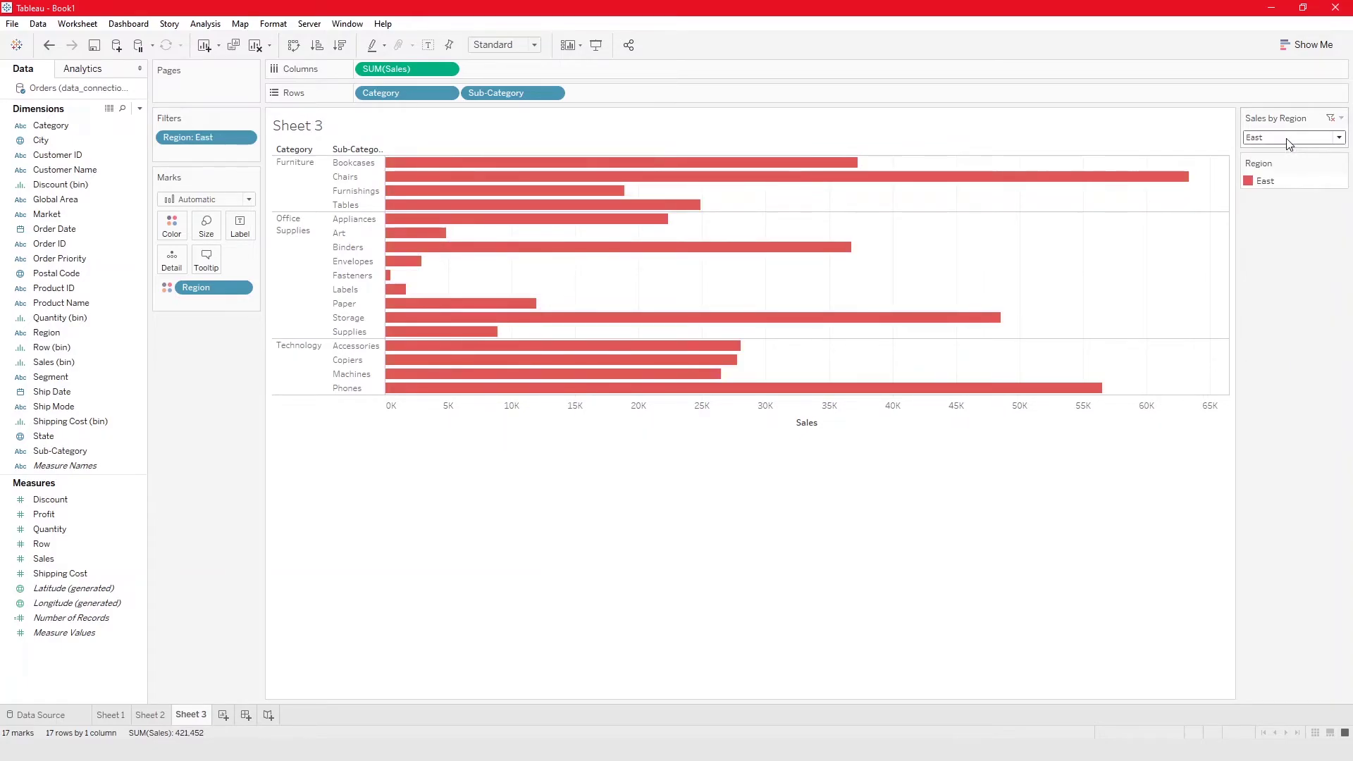
Switch to Single Value (slider) and step the region from East through to West.
left_click(1342, 118)
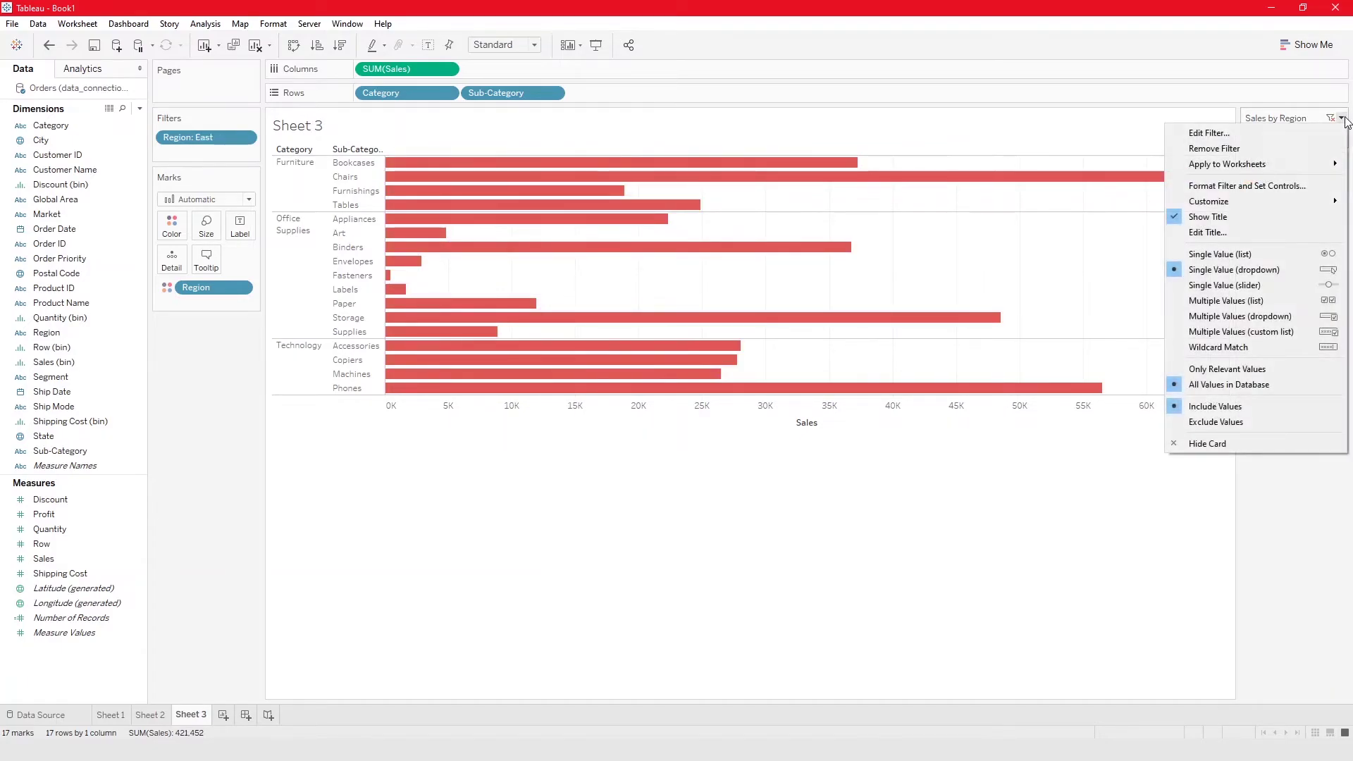
left_click(1302, 292)
left_click_drag(1283, 157, 1297, 159)
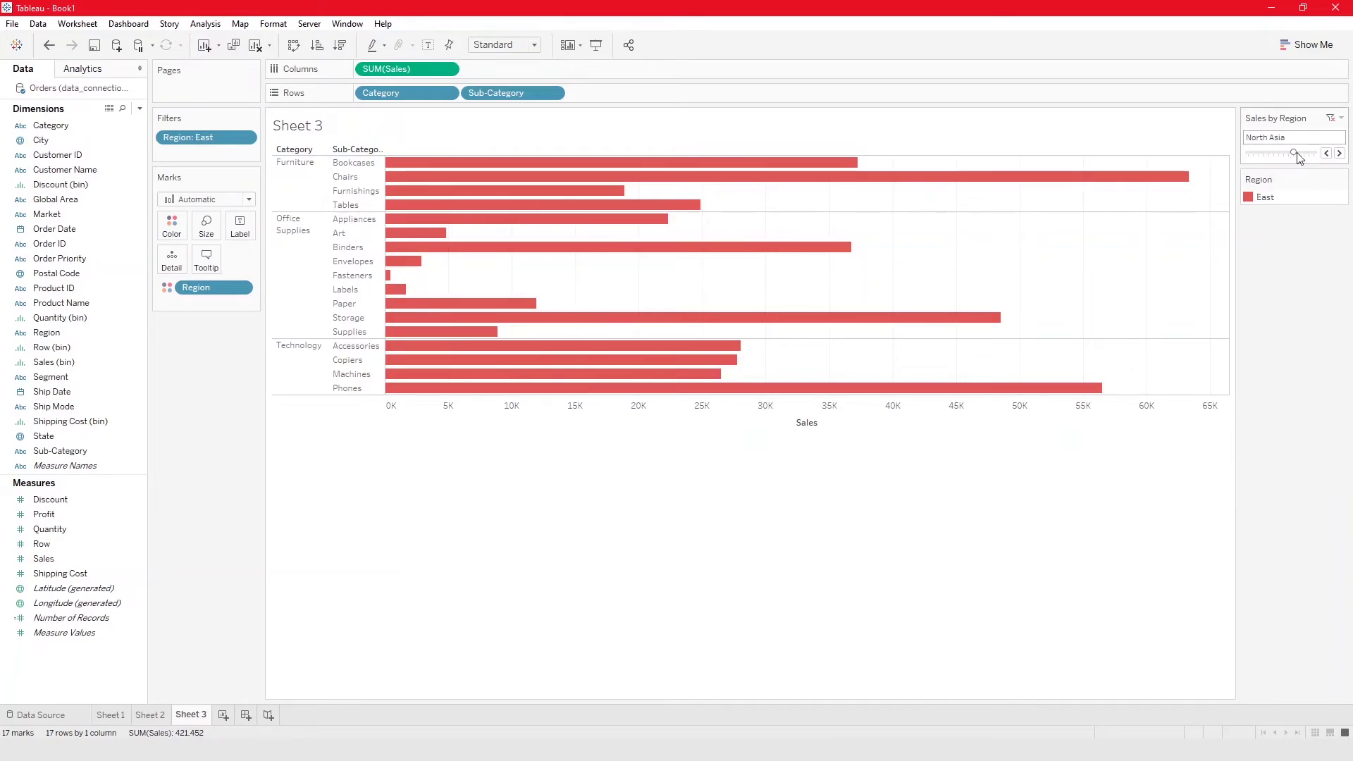
left_click(1338, 153)
left_click(1339, 154)
left_click(1339, 154)
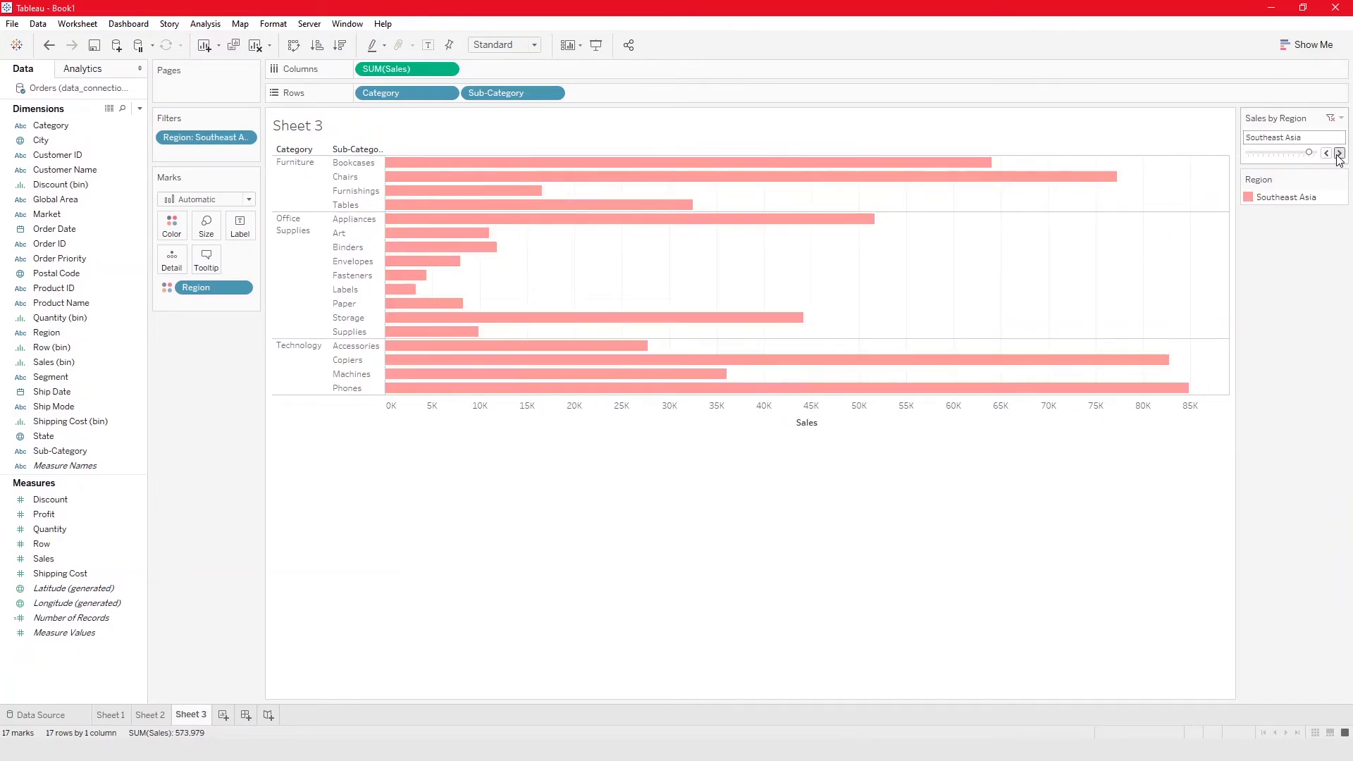
left_click(1339, 153)
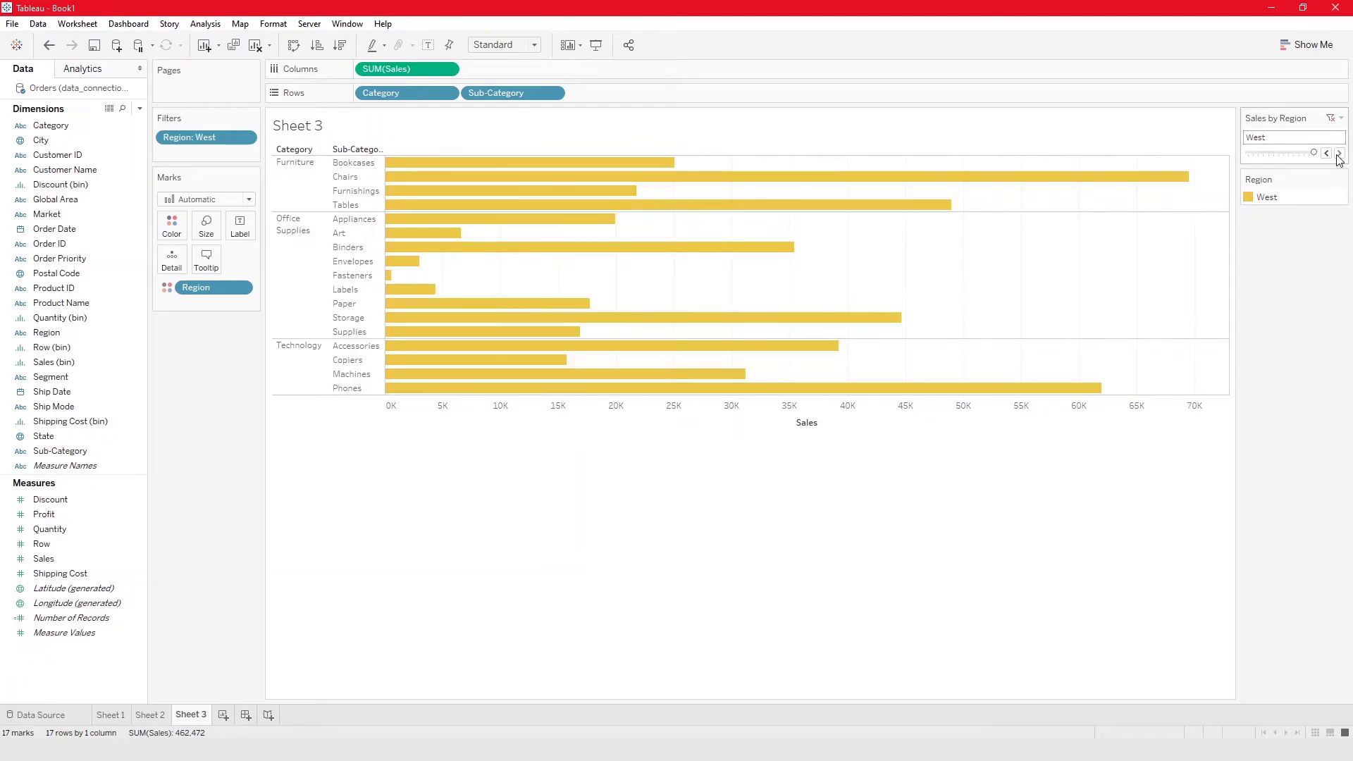
left_click(1341, 117)
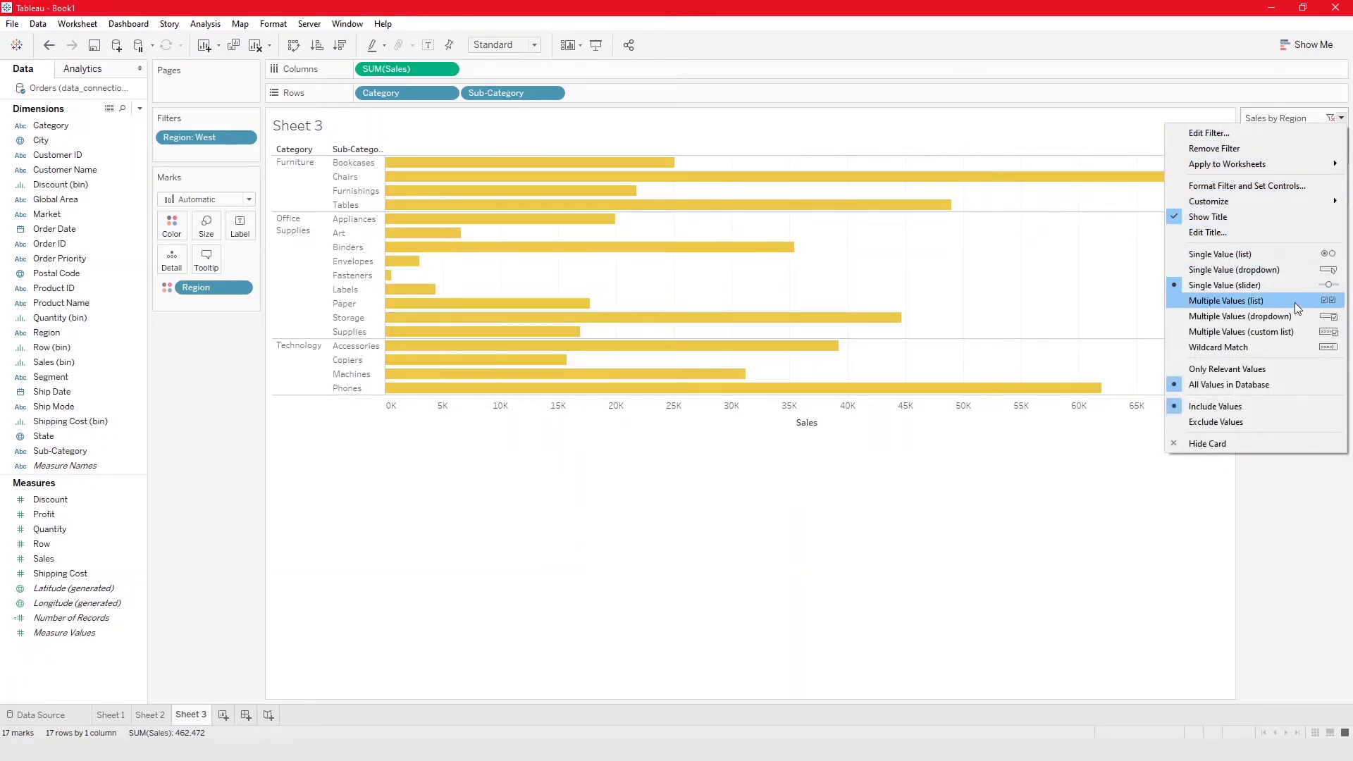
Switch the card to Multiple Values (list) and check Oceania, East and Canada.
left_click(1226, 301)
left_click(1250, 271)
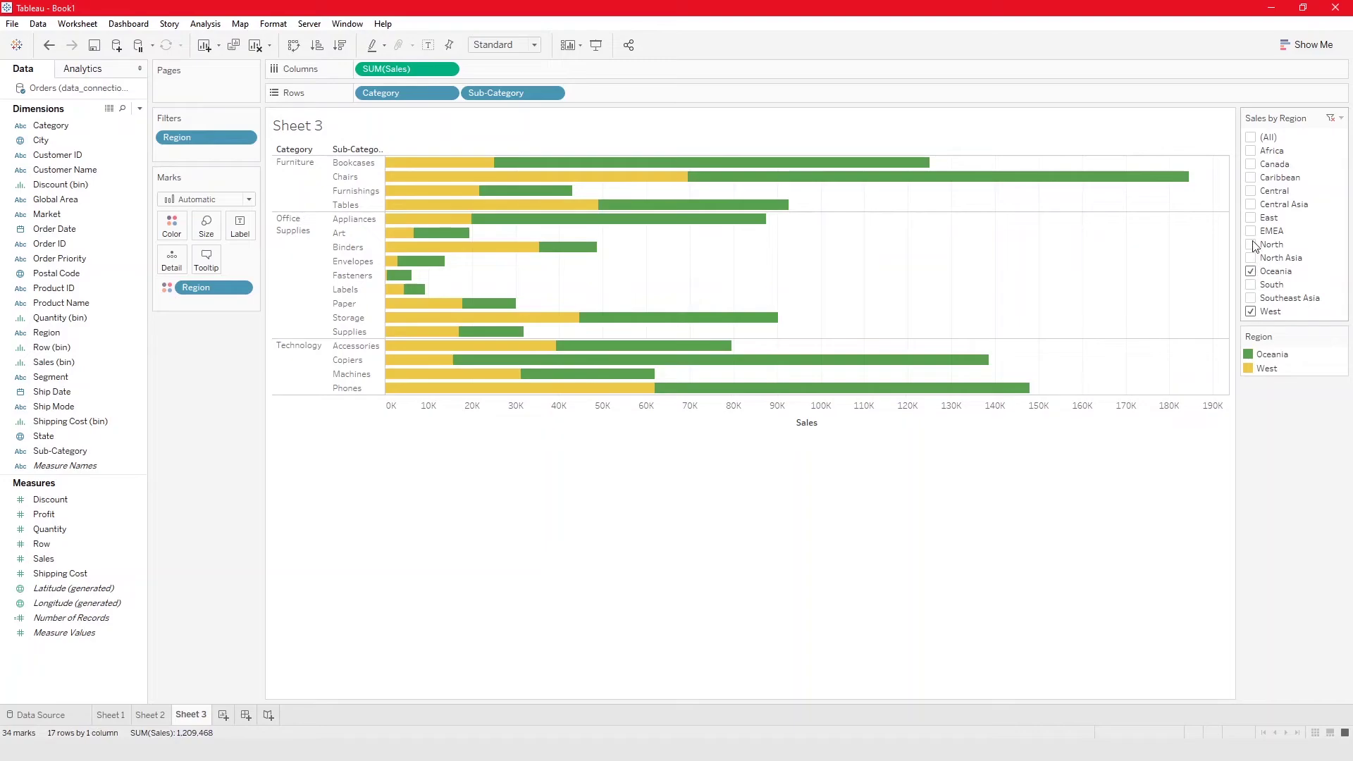
left_click(1250, 218)
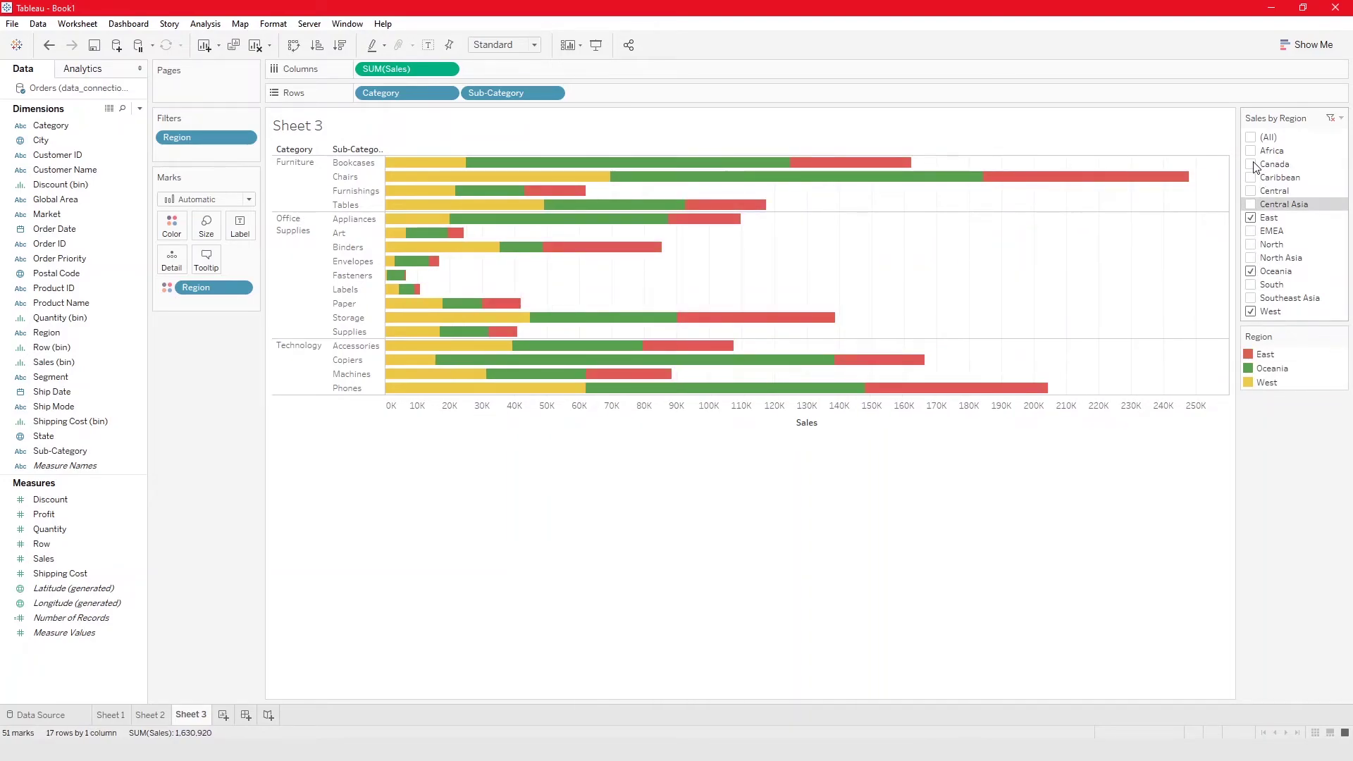
left_click(1252, 164)
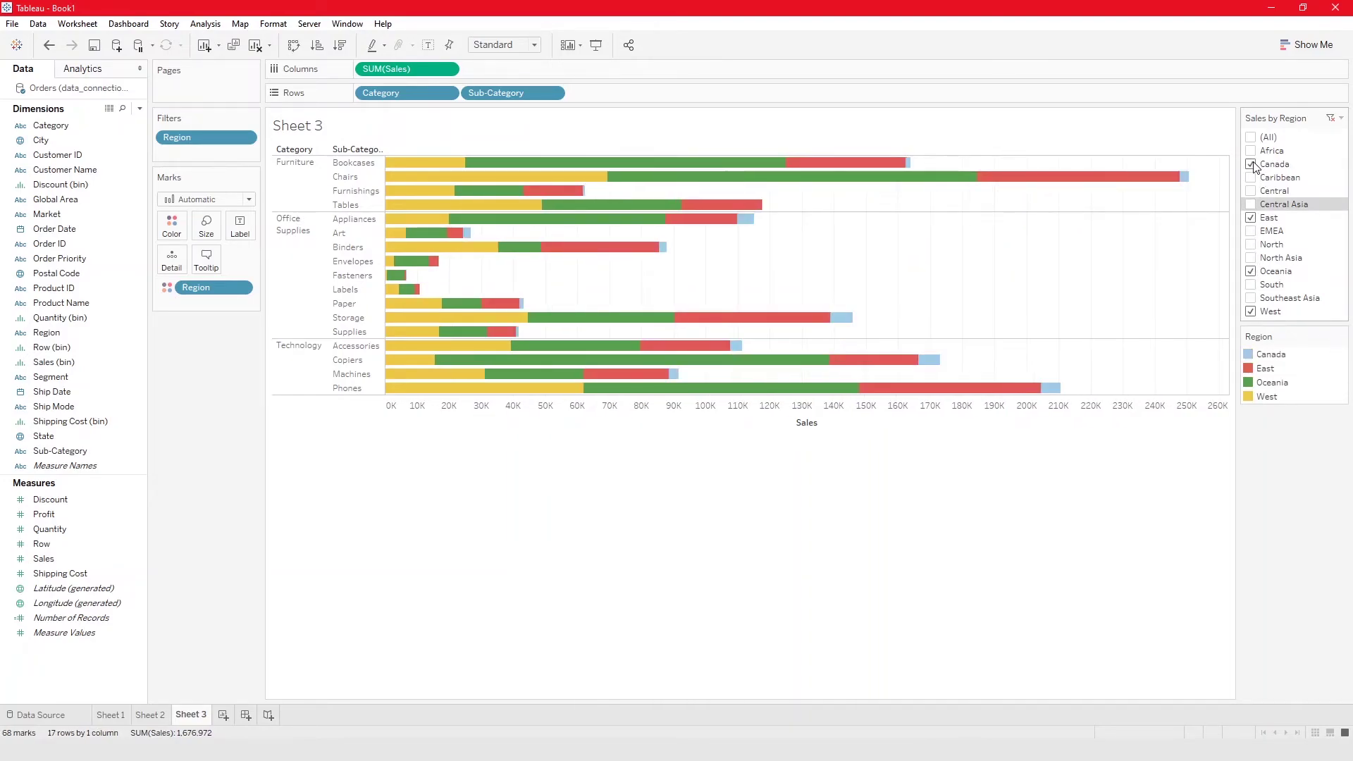
Switch to Multiple Values (dropdown), clear all, and keep only North, EMEA and Southeast Asia.
left_click(1341, 117)
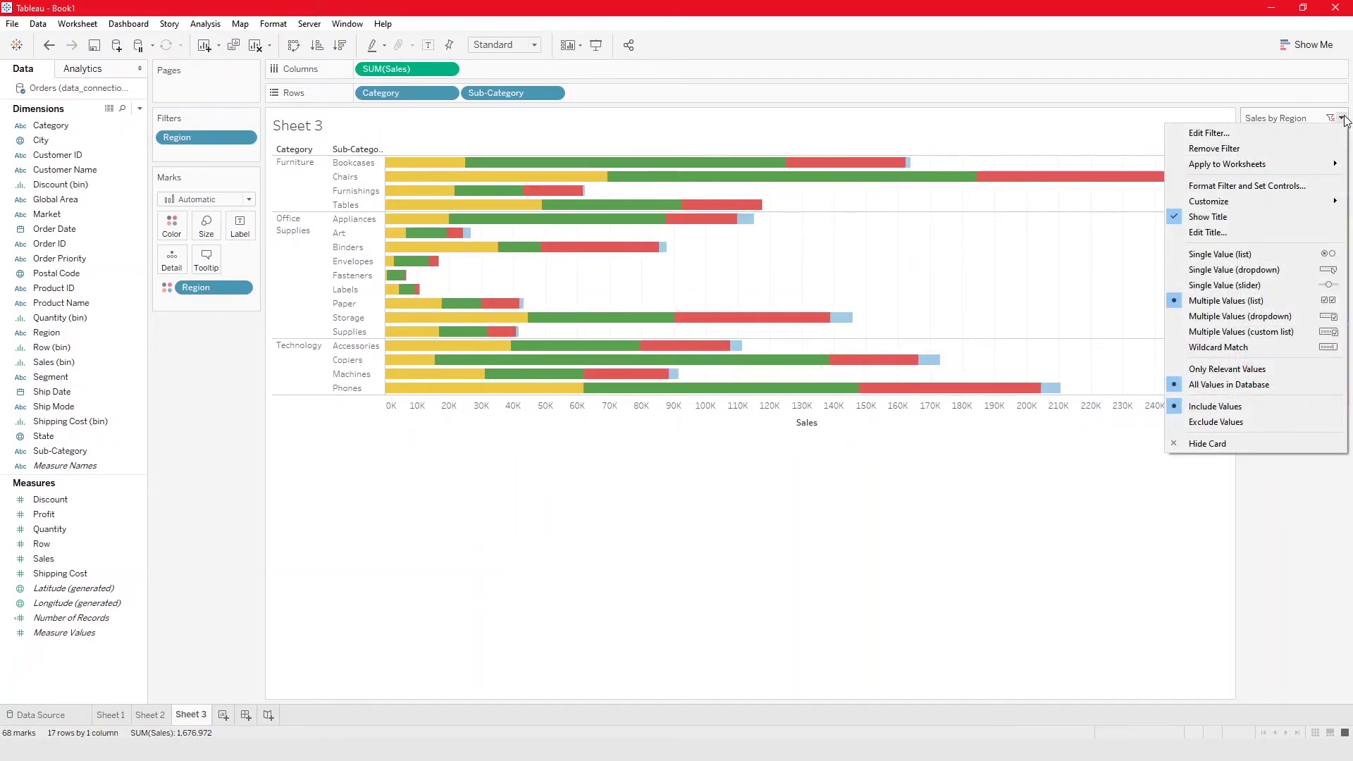
left_click(1302, 315)
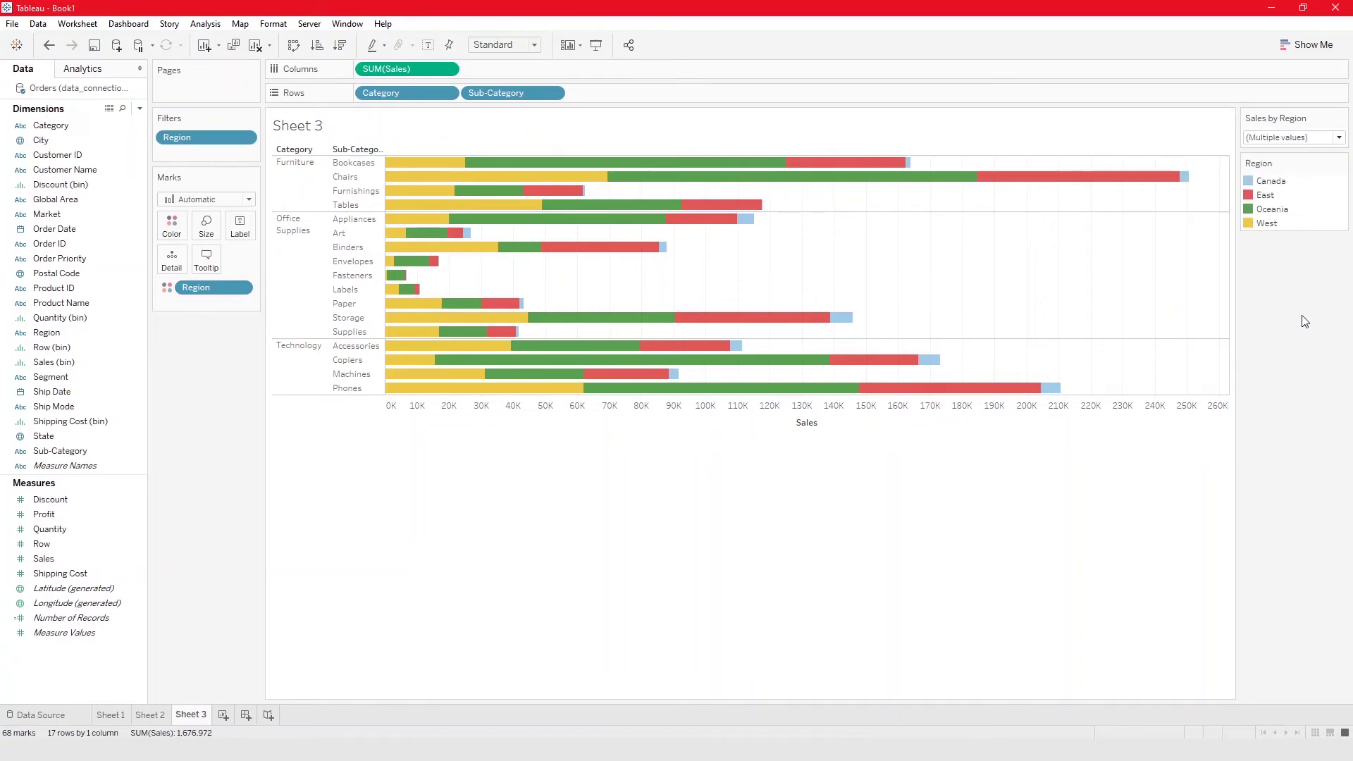
left_click(1274, 138)
left_click(1253, 167)
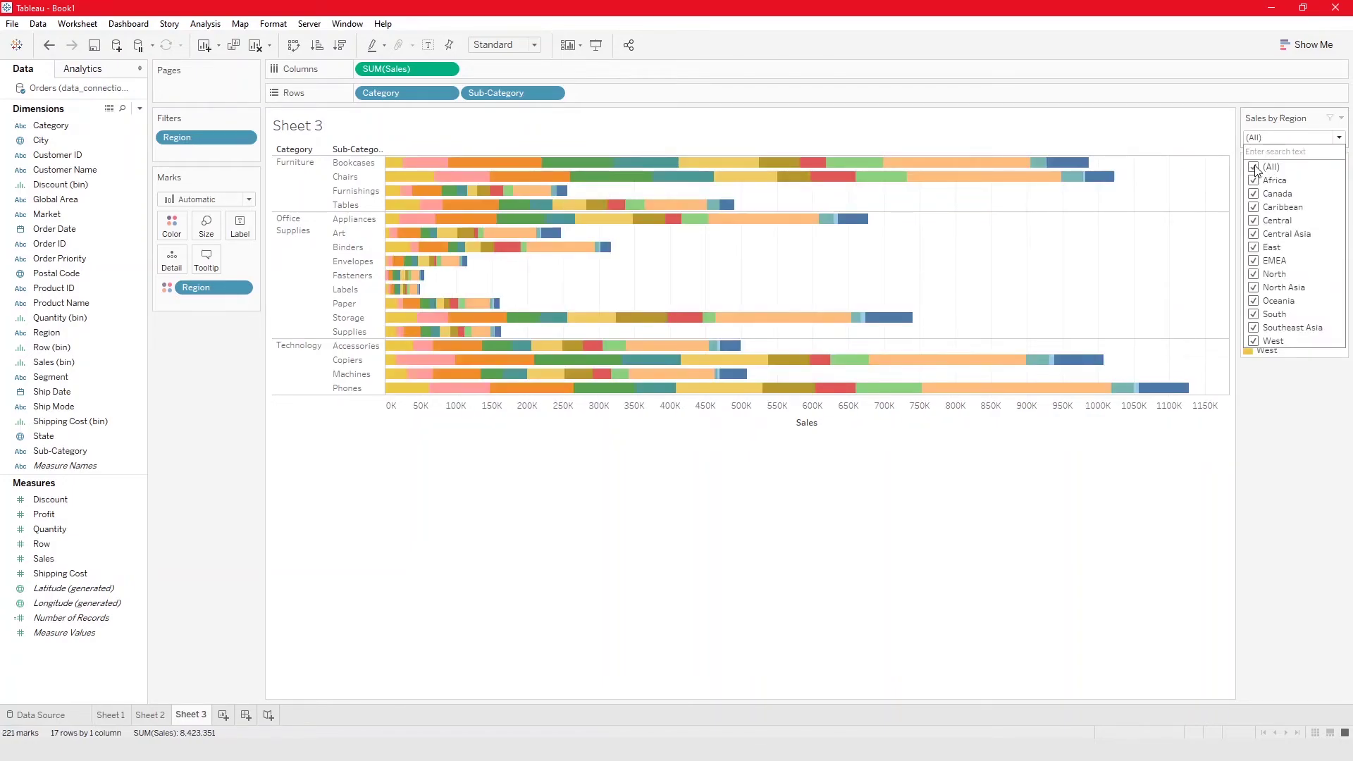
left_click(1254, 167)
left_click(1254, 274)
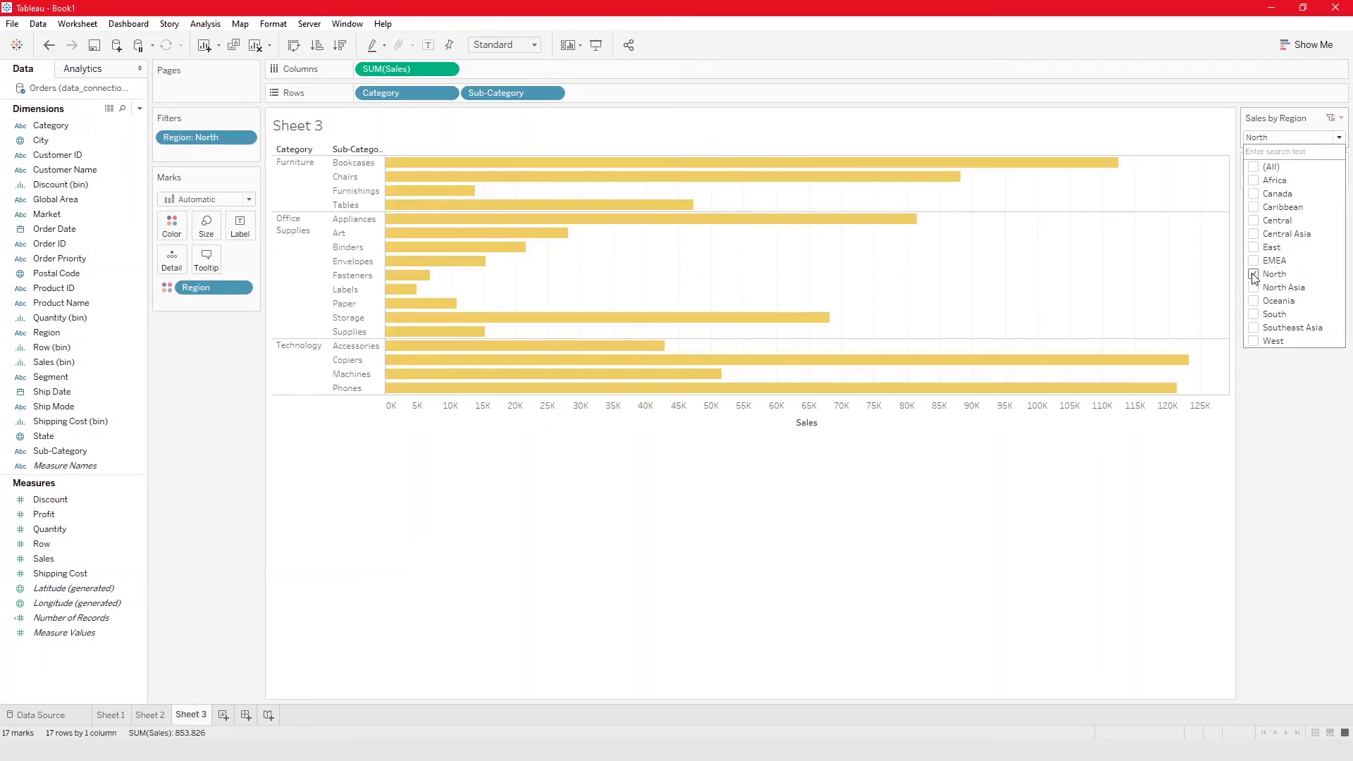
left_click(1254, 261)
left_click(1254, 328)
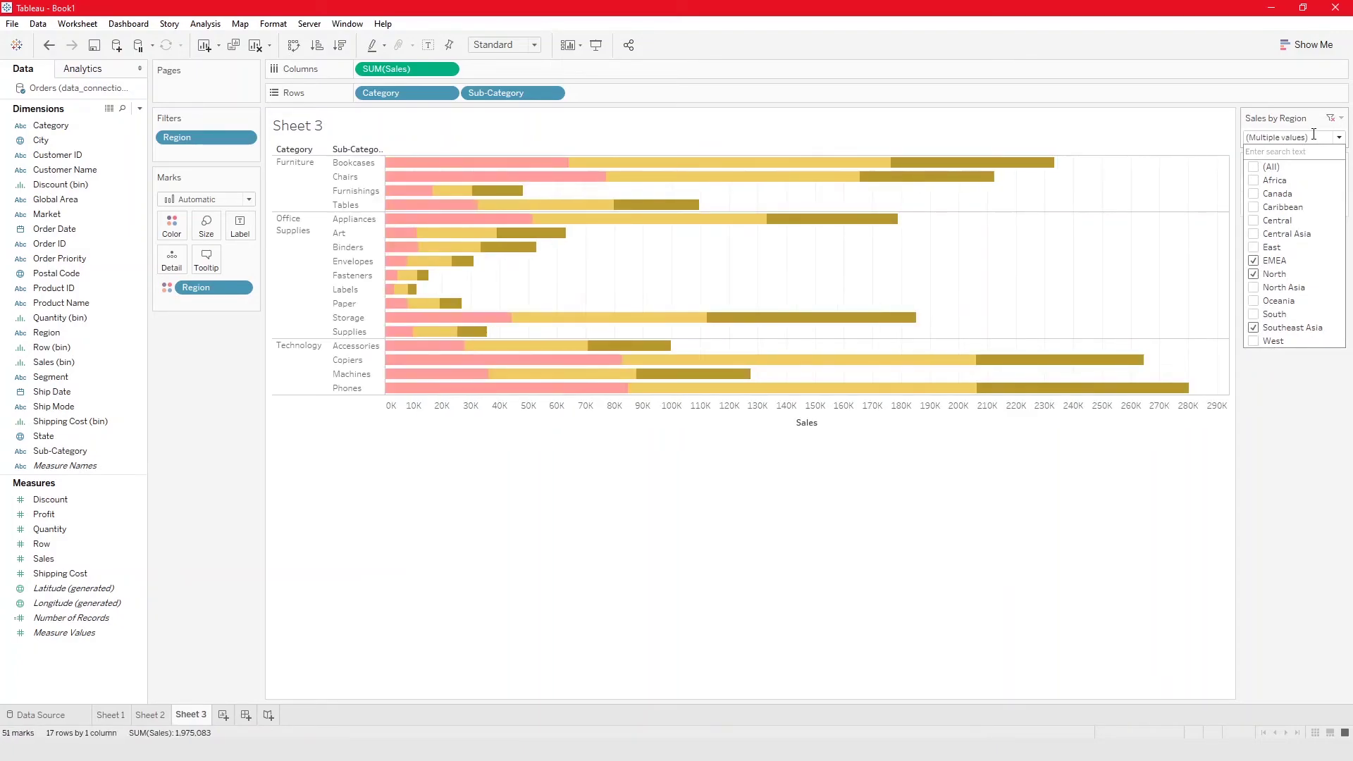
left_click(1340, 137)
left_click(1341, 138)
left_click(1342, 118)
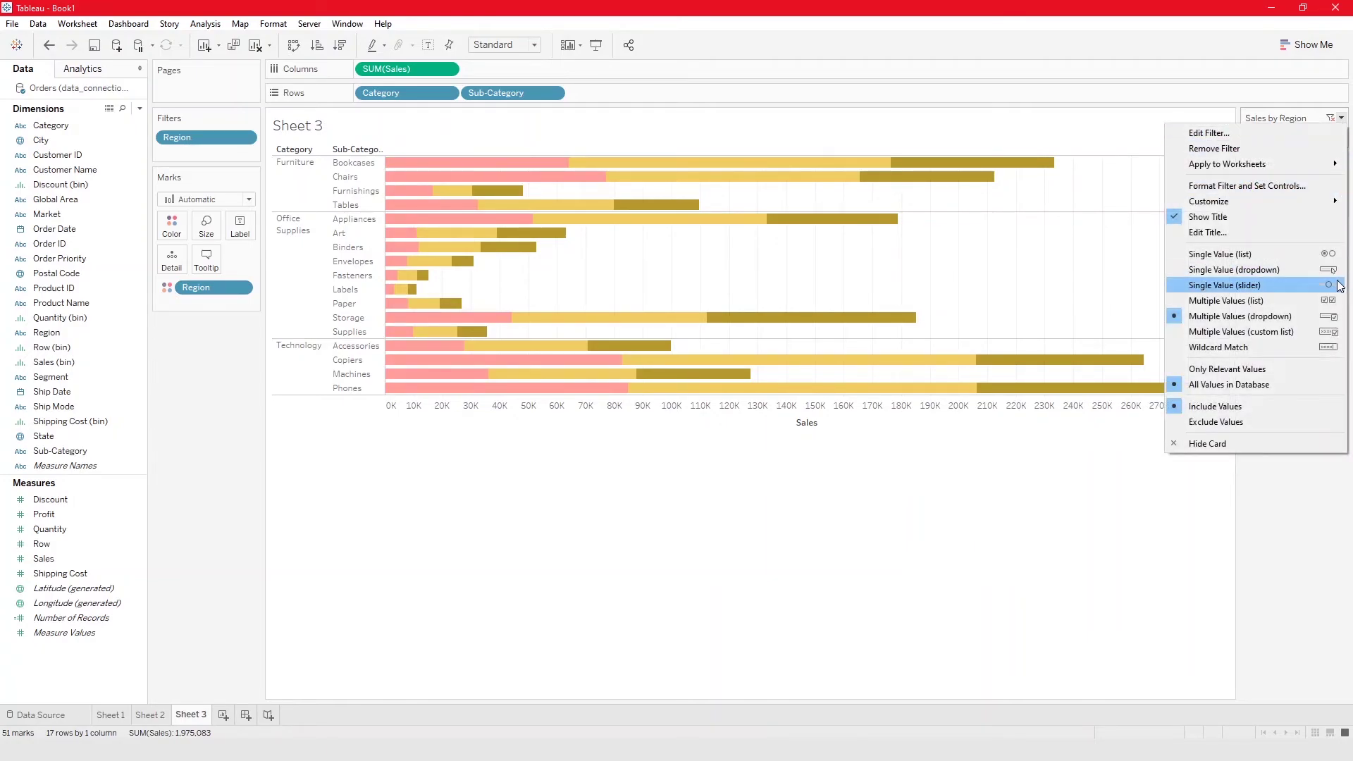
Switch the Sales by Region filter to a custom value list and add Africa.
left_click(1275, 332)
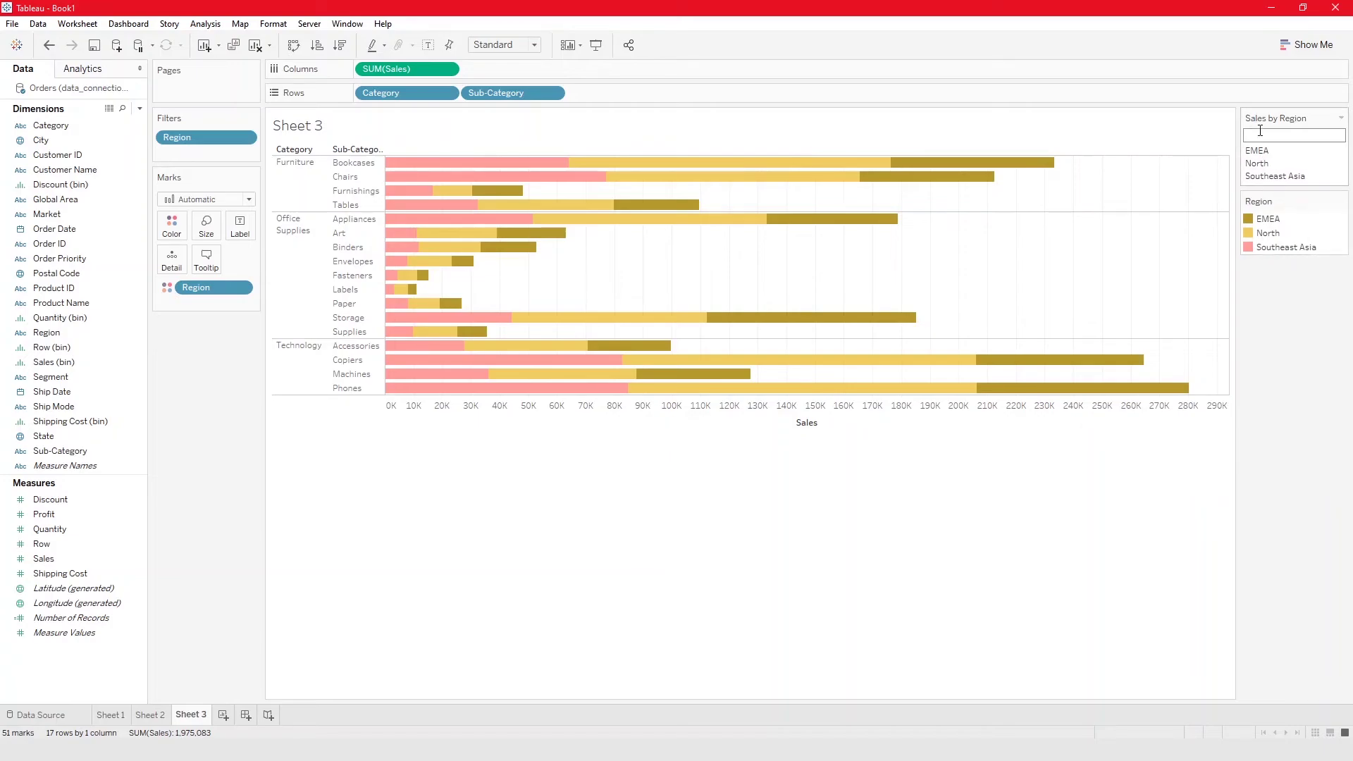
left_click(1259, 137)
type("africa")
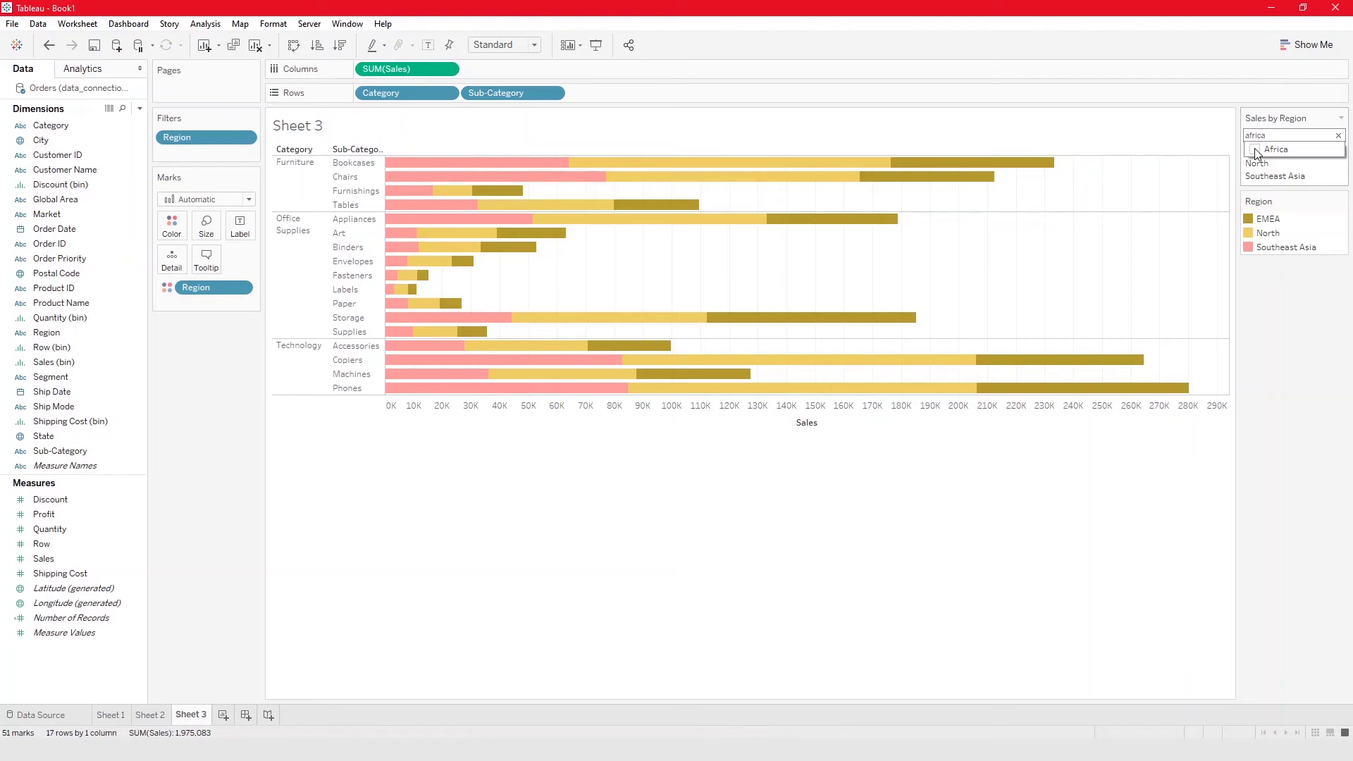
left_click(1255, 150)
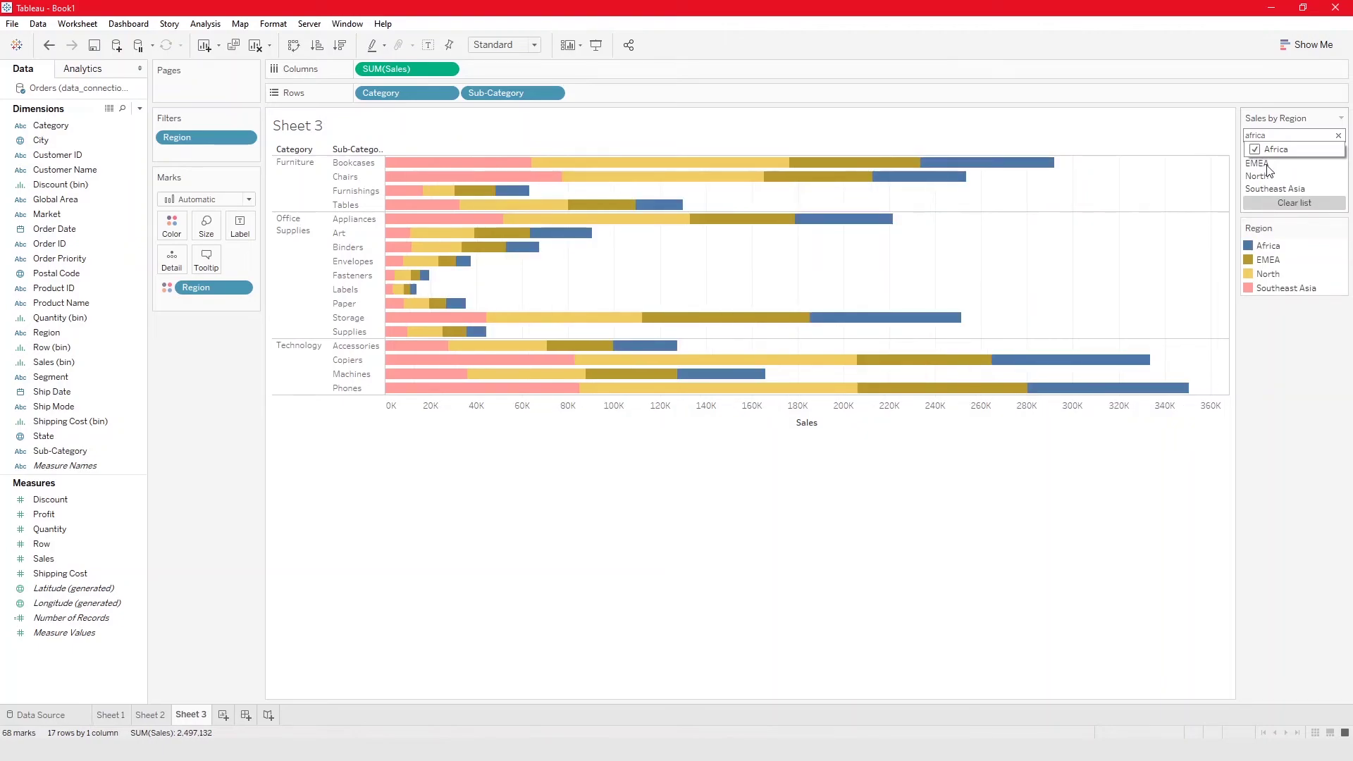
Change the Sales by Region filter card to Wildcard Match display.
left_click(1295, 362)
left_click(1341, 117)
left_click(1283, 345)
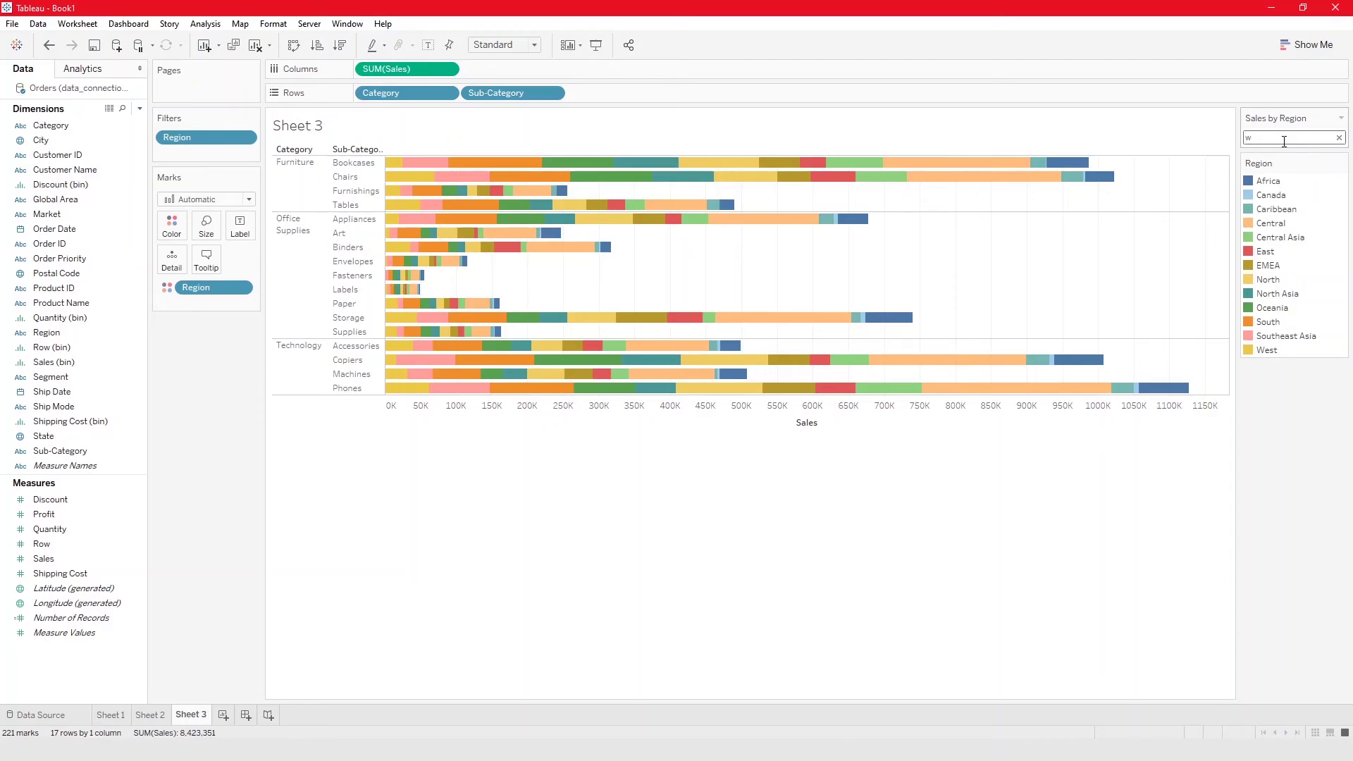
Wildcard-match regions on 'w' to show West, then revert the card to a Multiple Values checklist.
type("w")
key("Return")
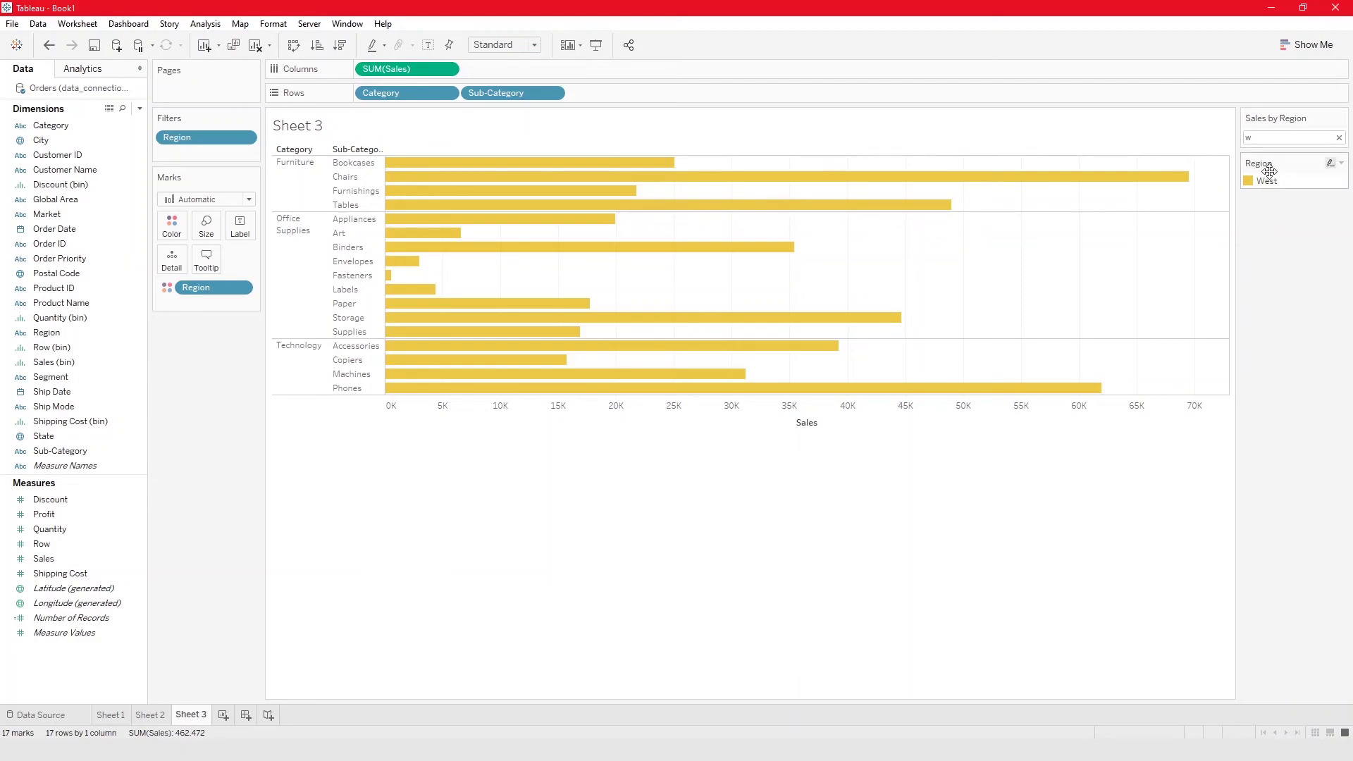
left_click(1342, 118)
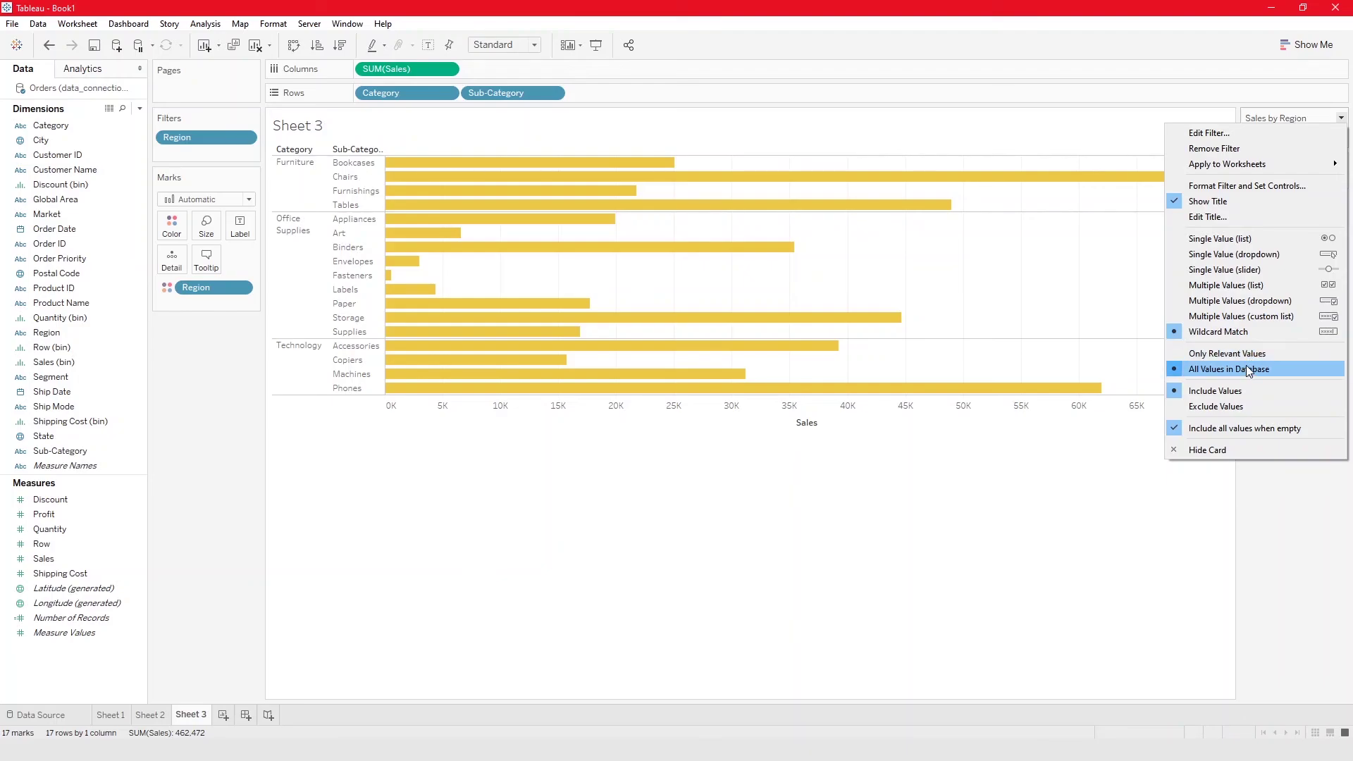
left_click(1246, 300)
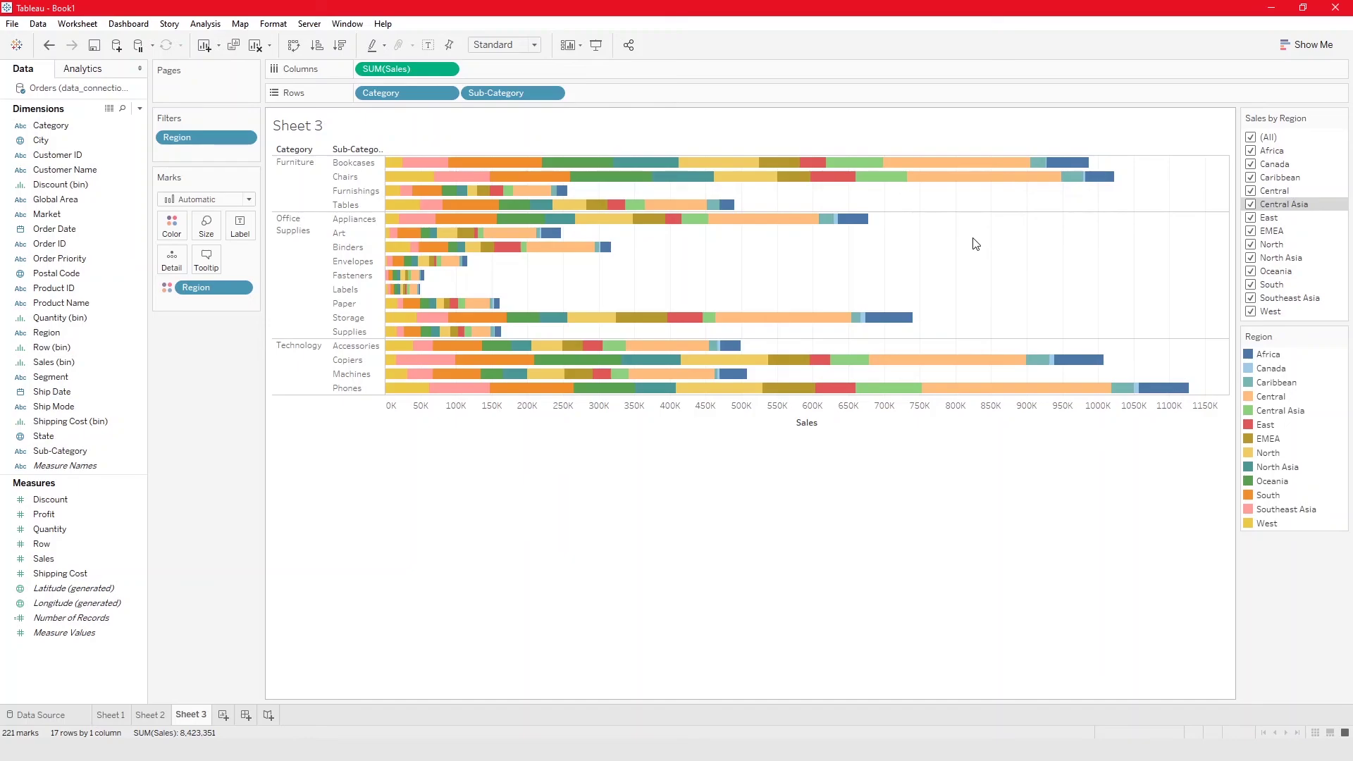
Briefly highlight the Supplies bars, then filter Sales by Region to Central, North, Oceania and West.
left_click(349, 331)
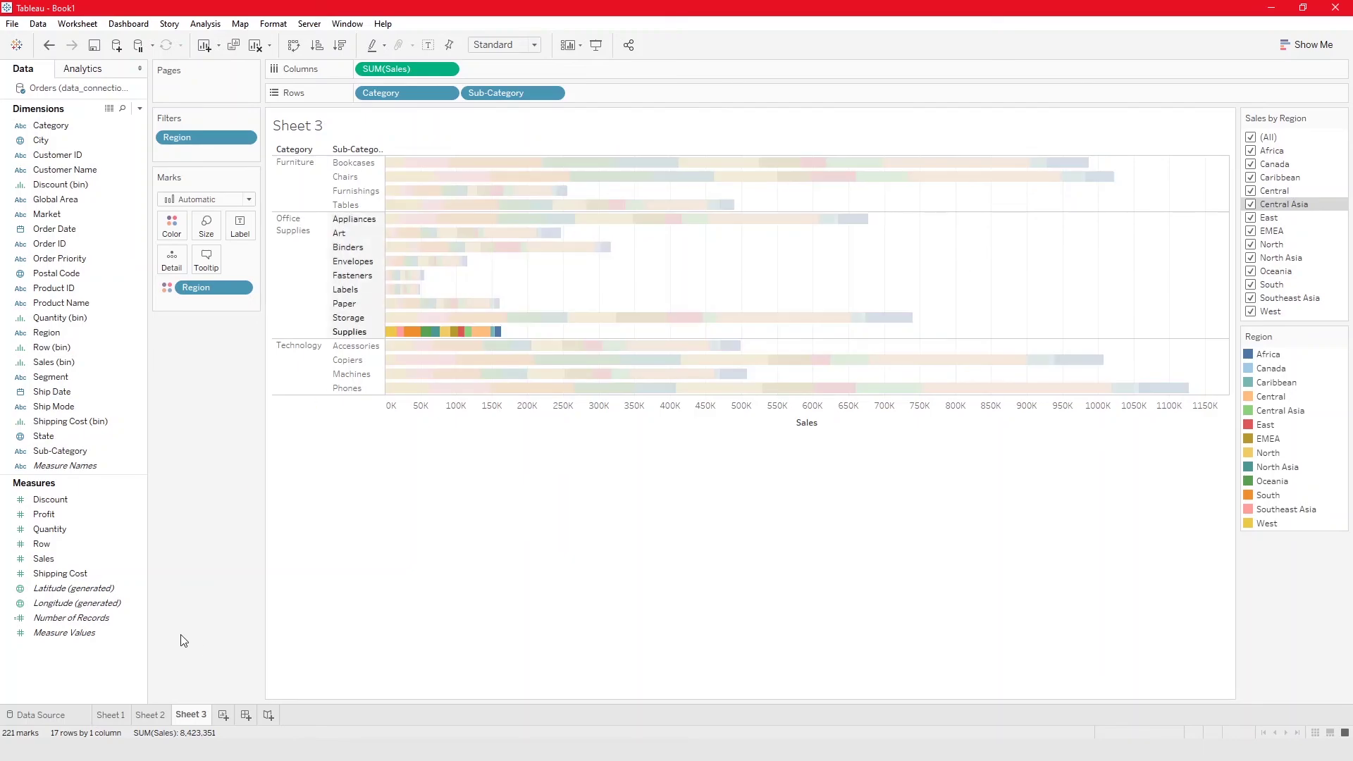
left_click(590, 471)
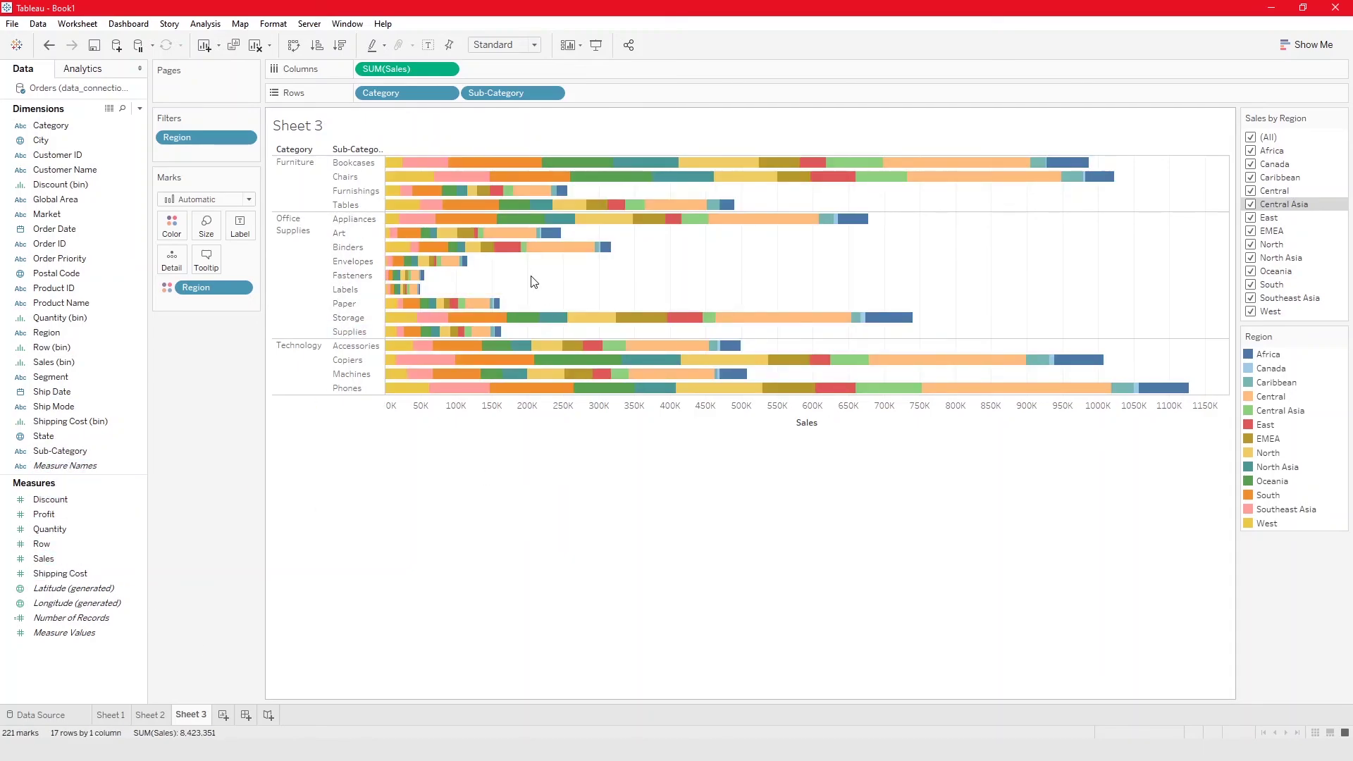
mouse_move(863, 324)
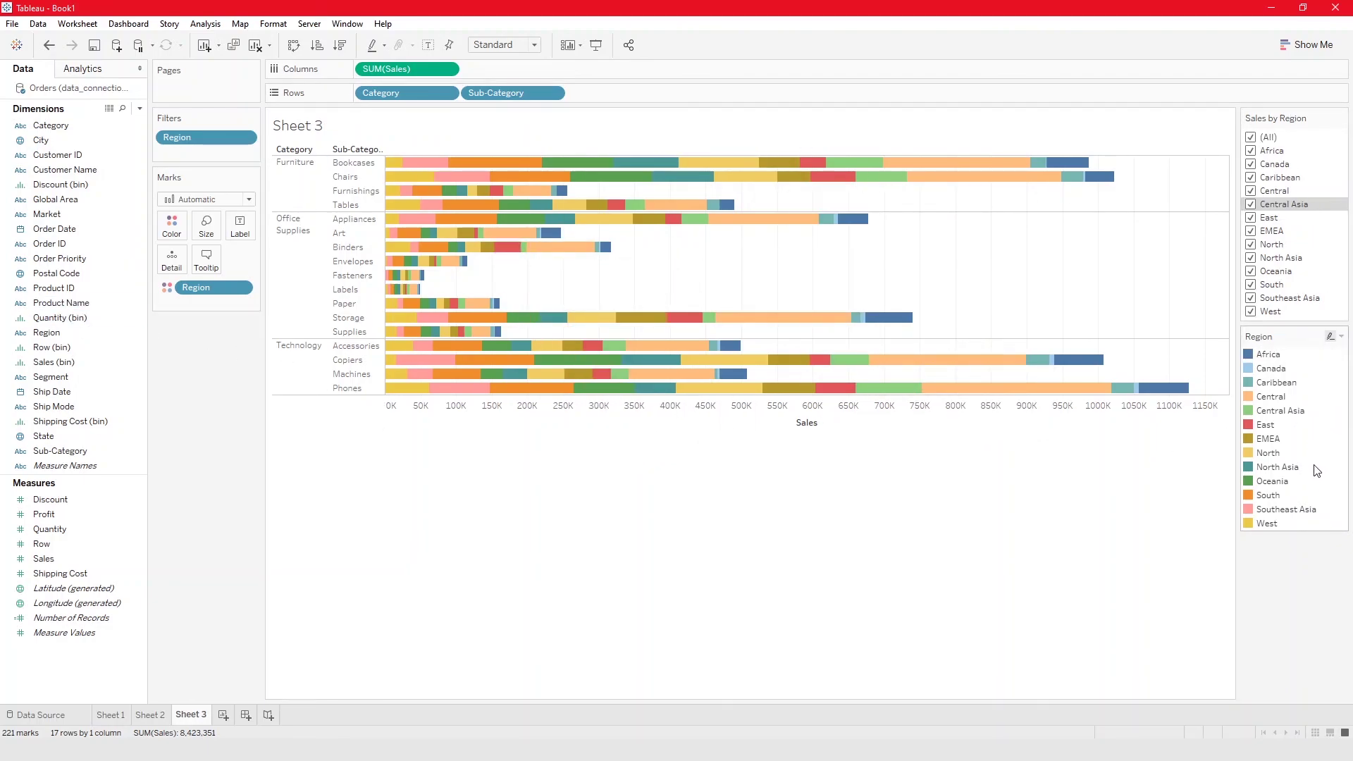
left_click(1260, 138)
left_click(1251, 191)
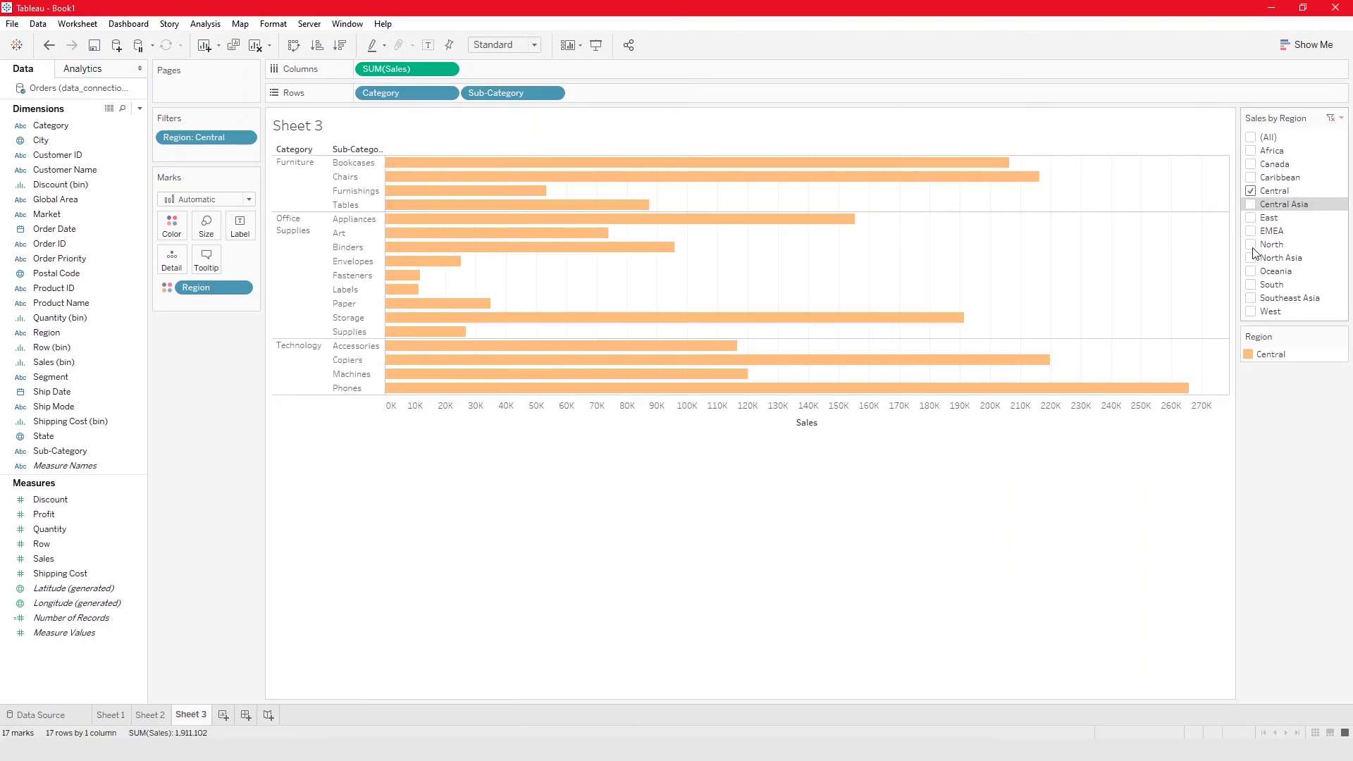
left_click(1251, 245)
left_click(1251, 272)
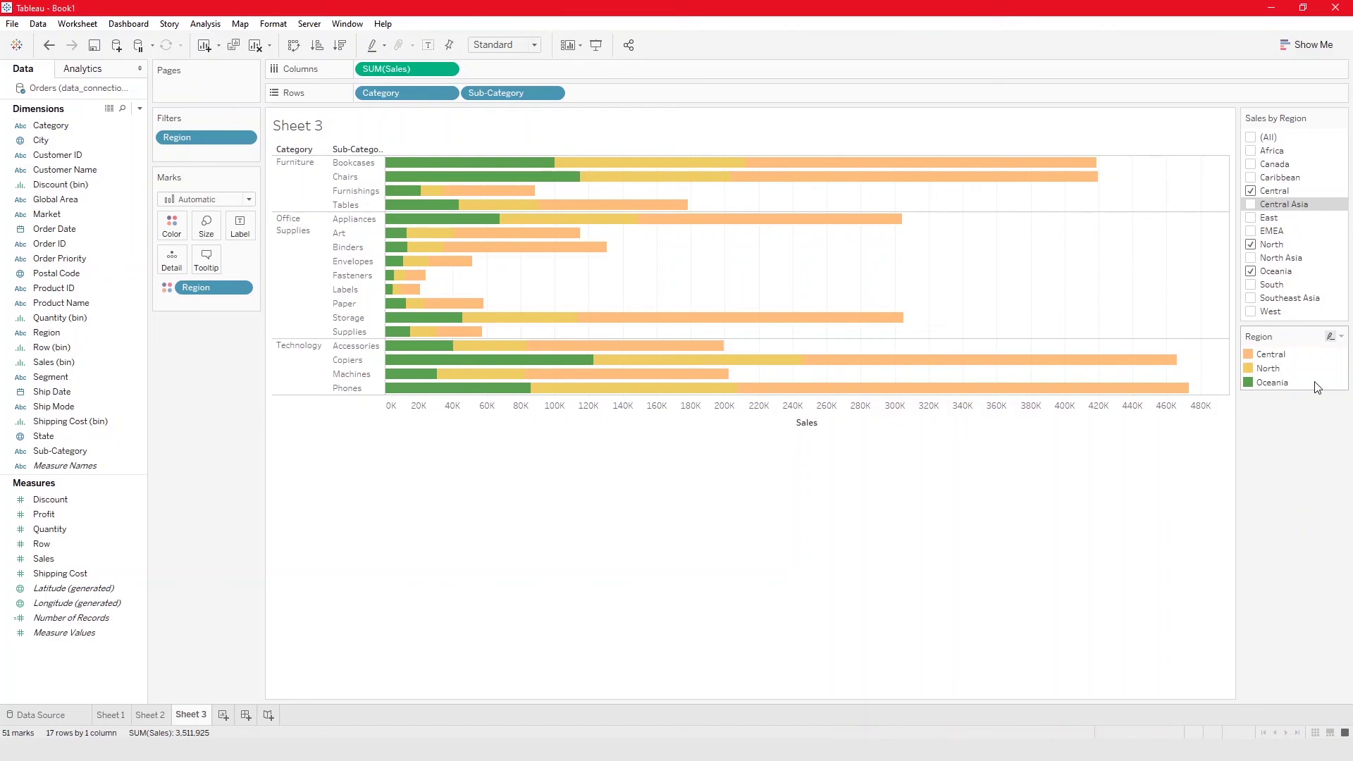
left_click(1251, 311)
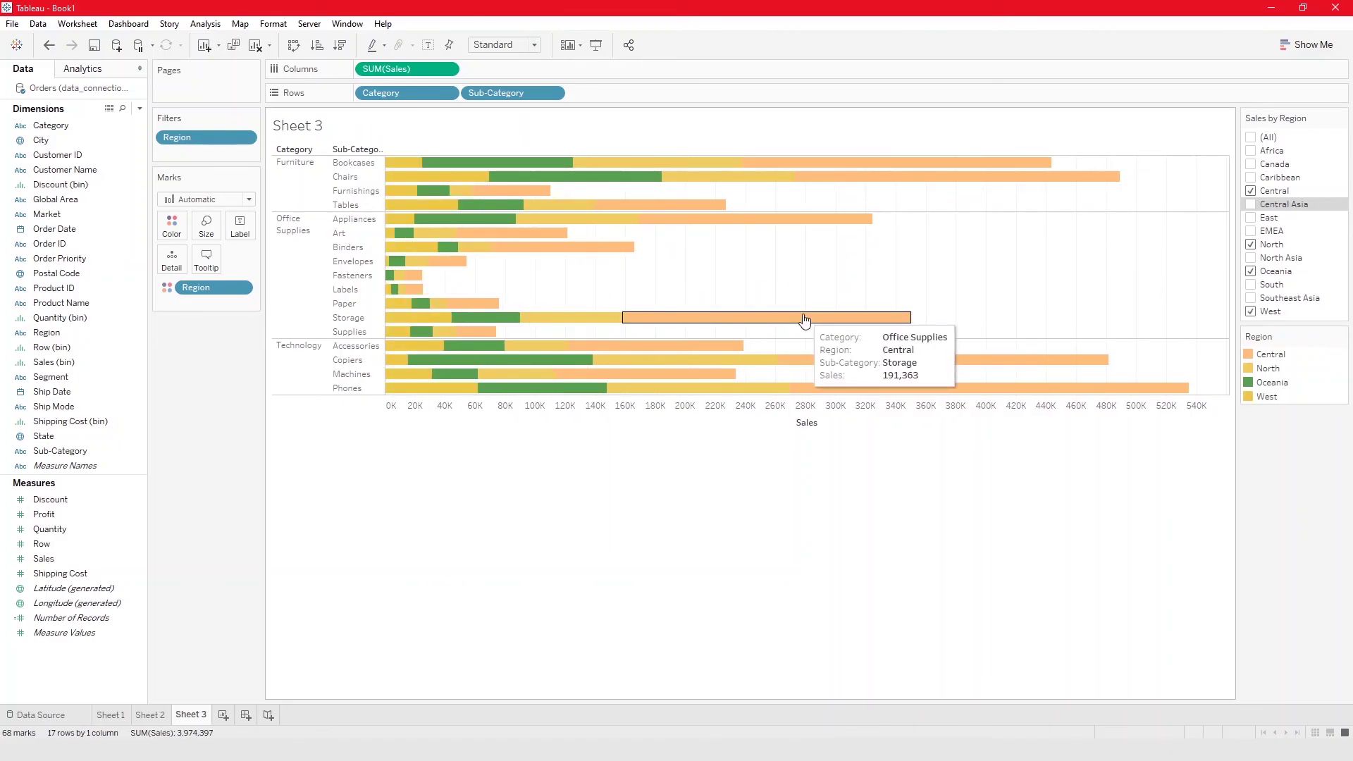